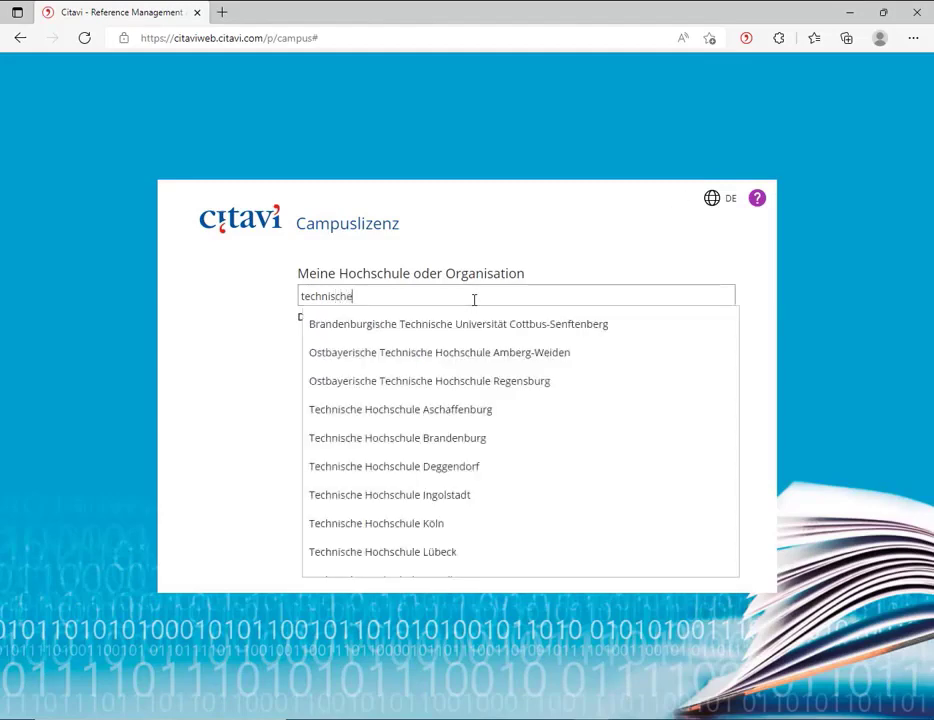
Choose Technische Universität Dortmund as the organization and sign in with the UniAccount name and password.
text(ität Dortmund)
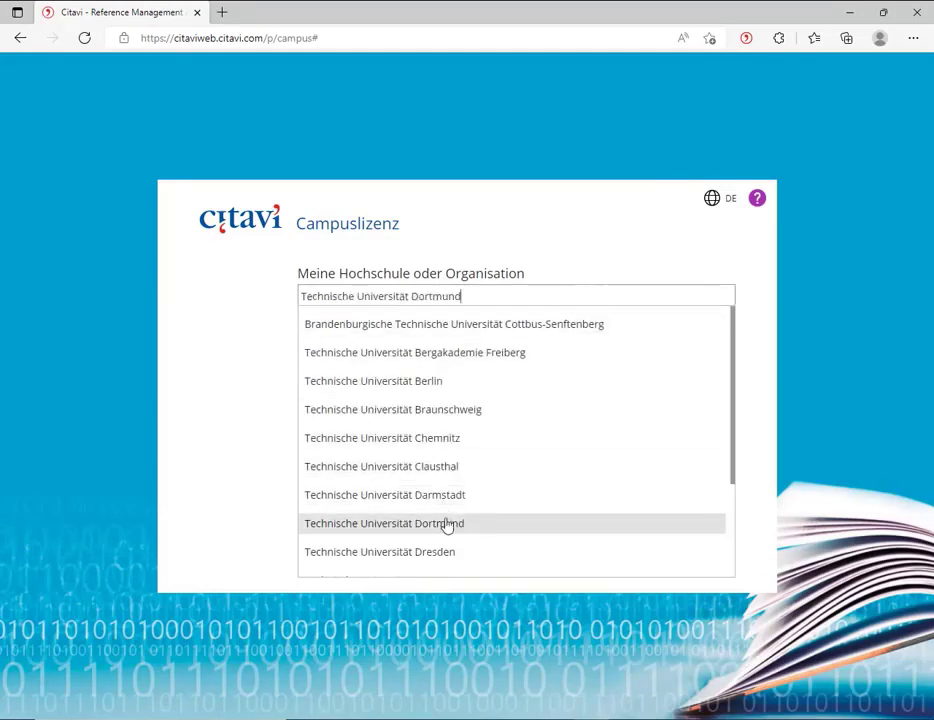
click(447, 523)
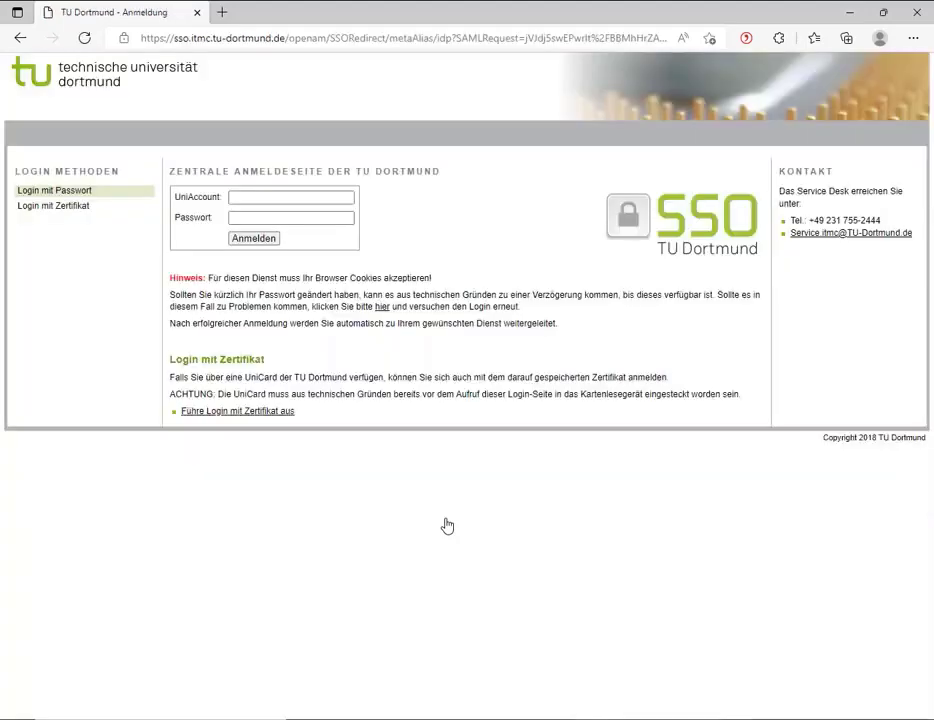
click(312, 199)
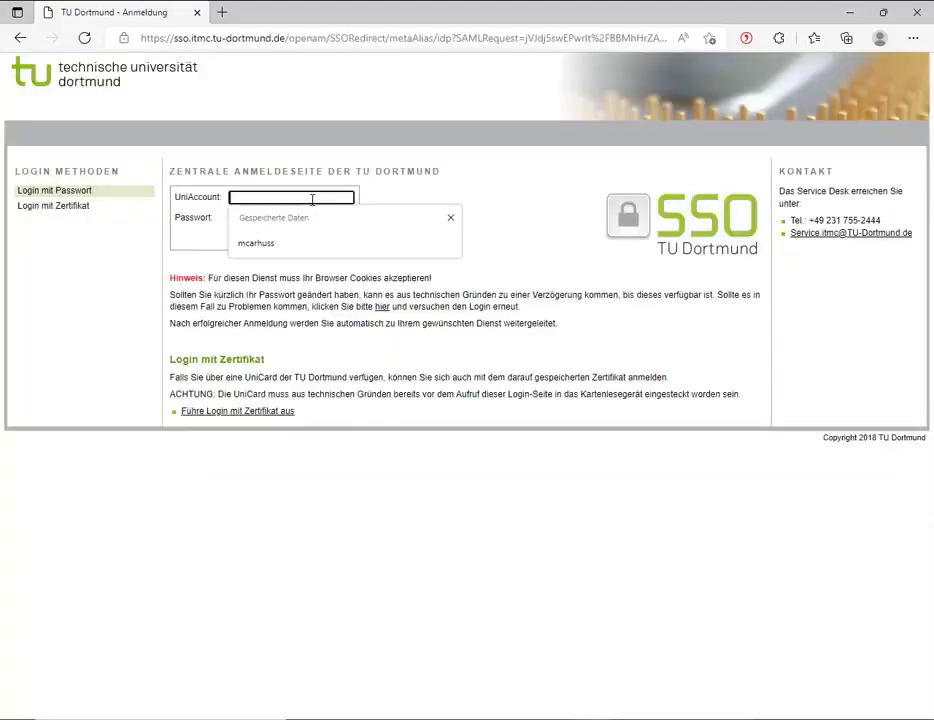
key(Down)
key(Return)
key(Tab)
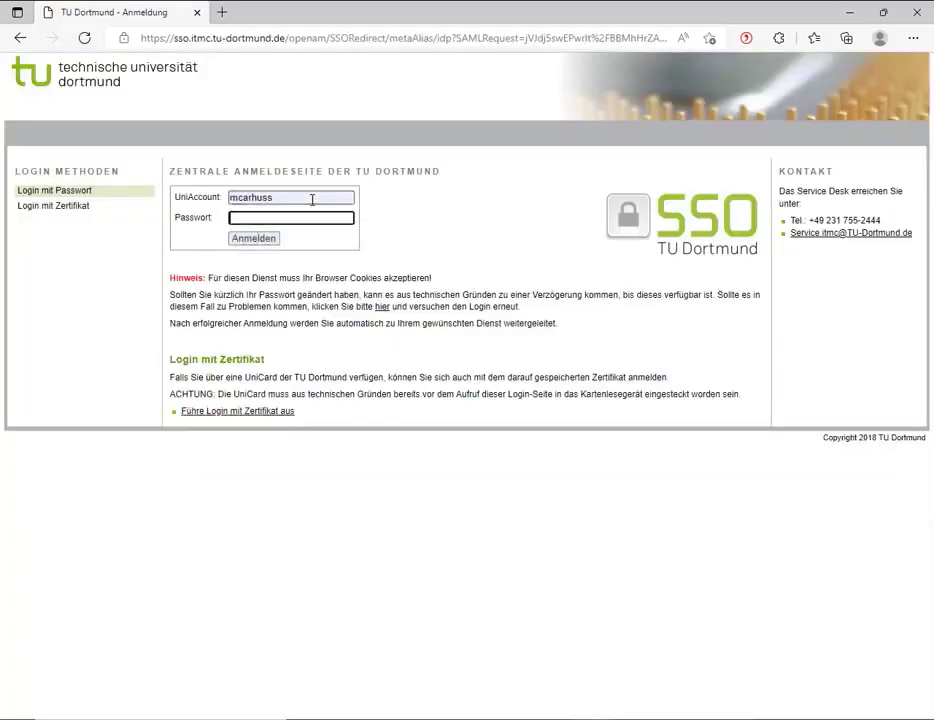
text(*************)
key(Return)
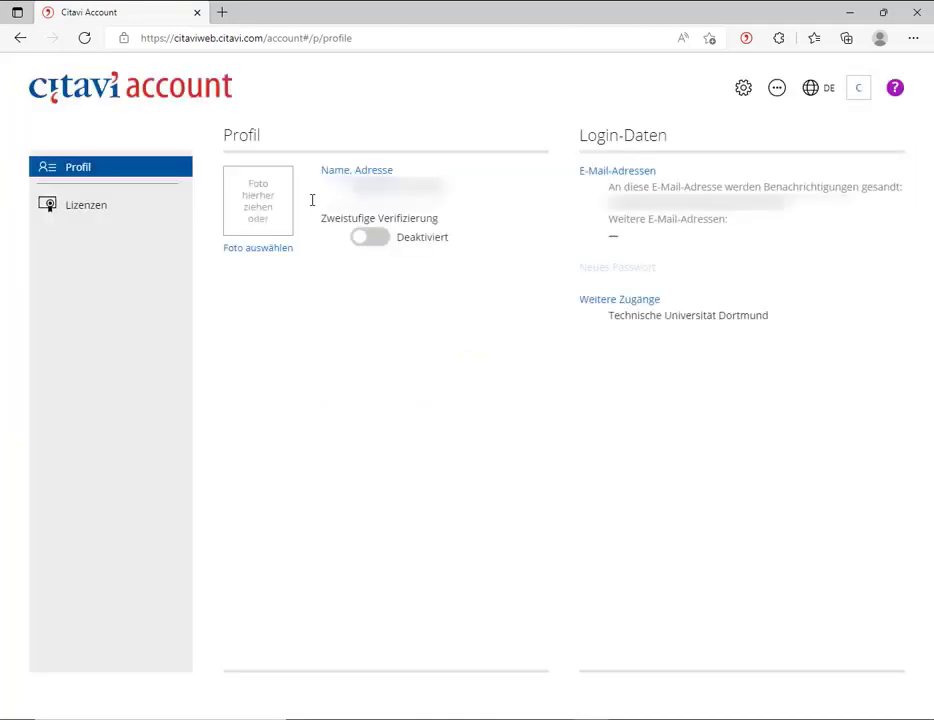
Examine the account's additional login options, account management choices and help topics.
click(591, 305)
click(613, 329)
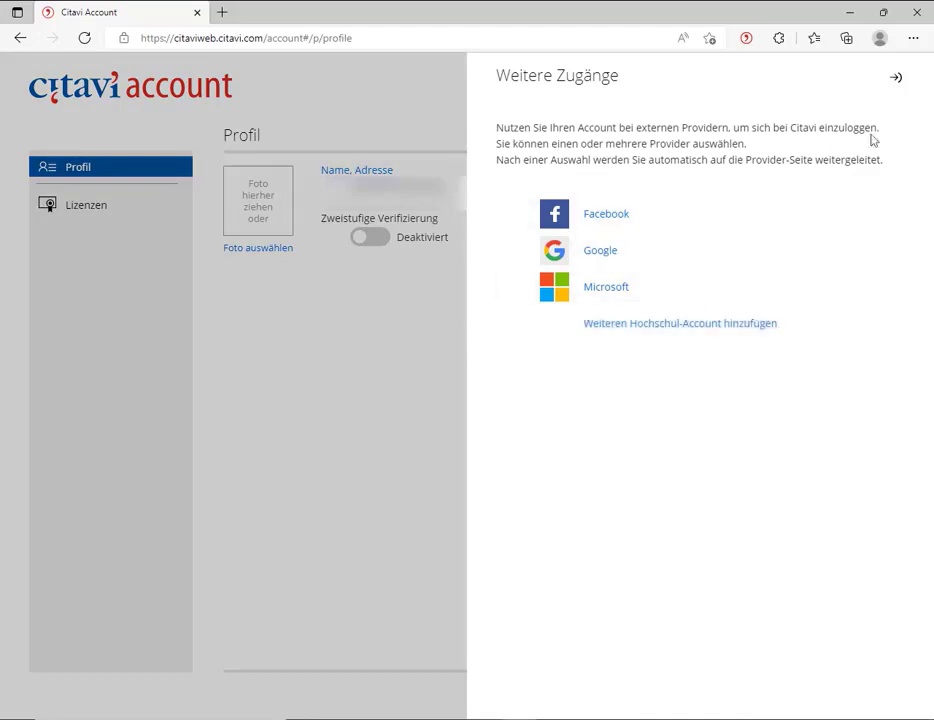
click(895, 80)
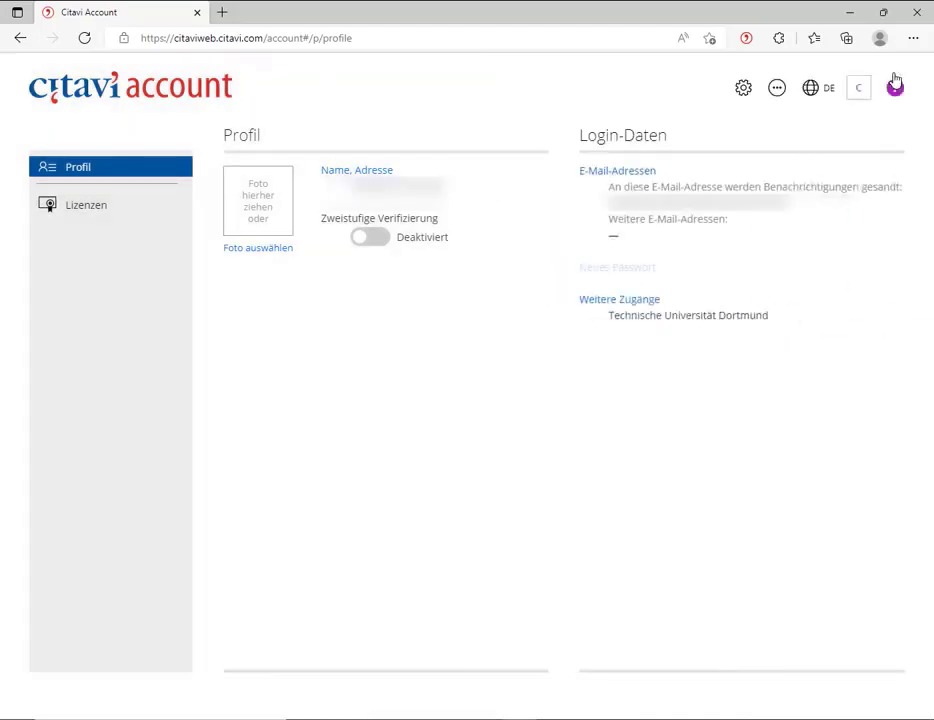
click(754, 96)
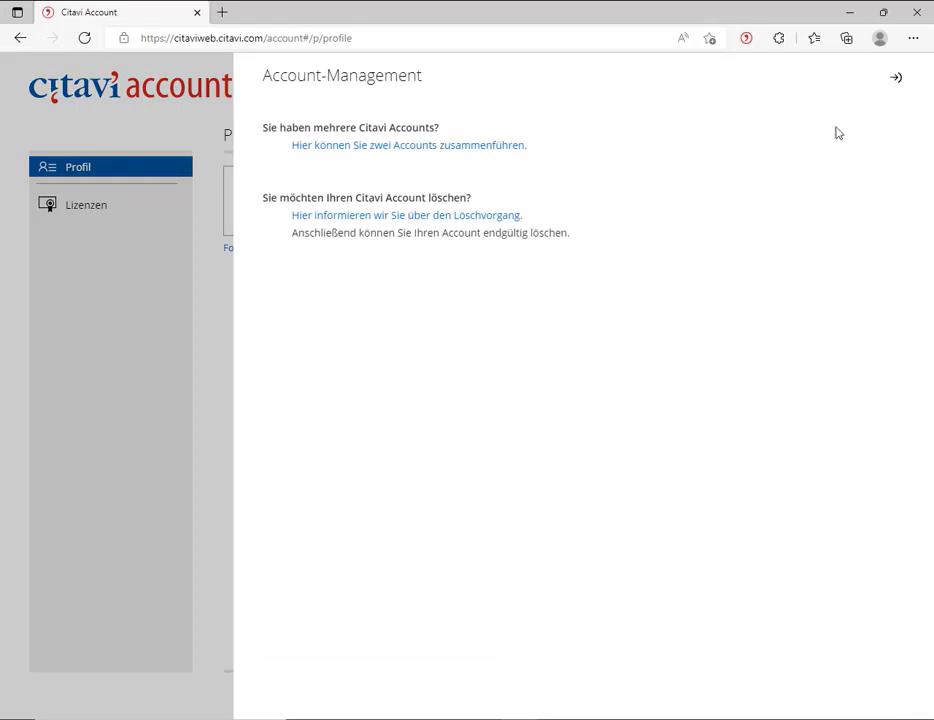
click(898, 82)
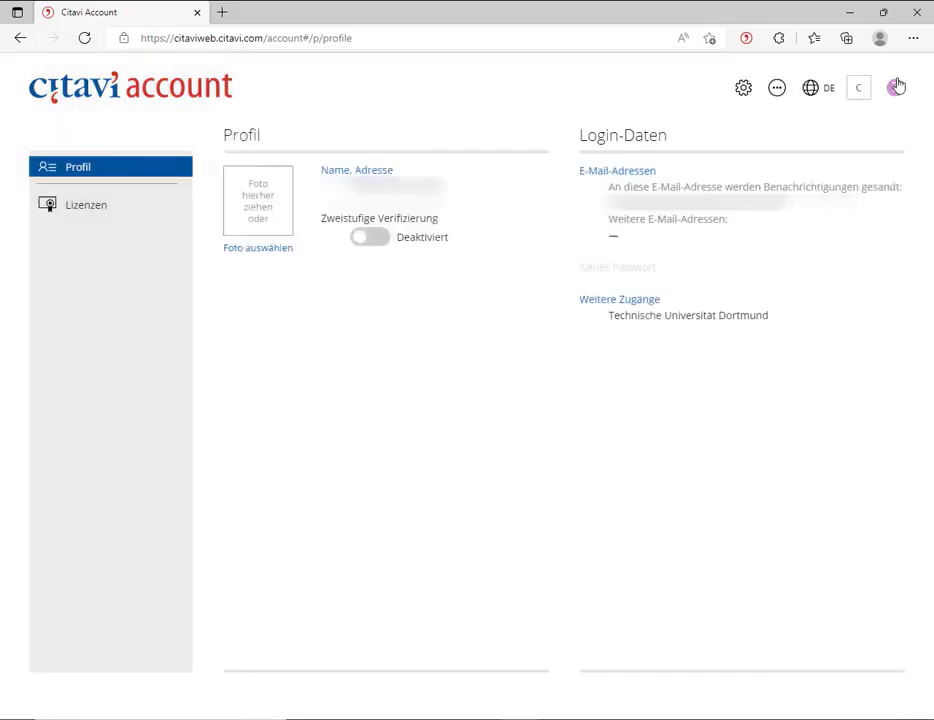
click(895, 87)
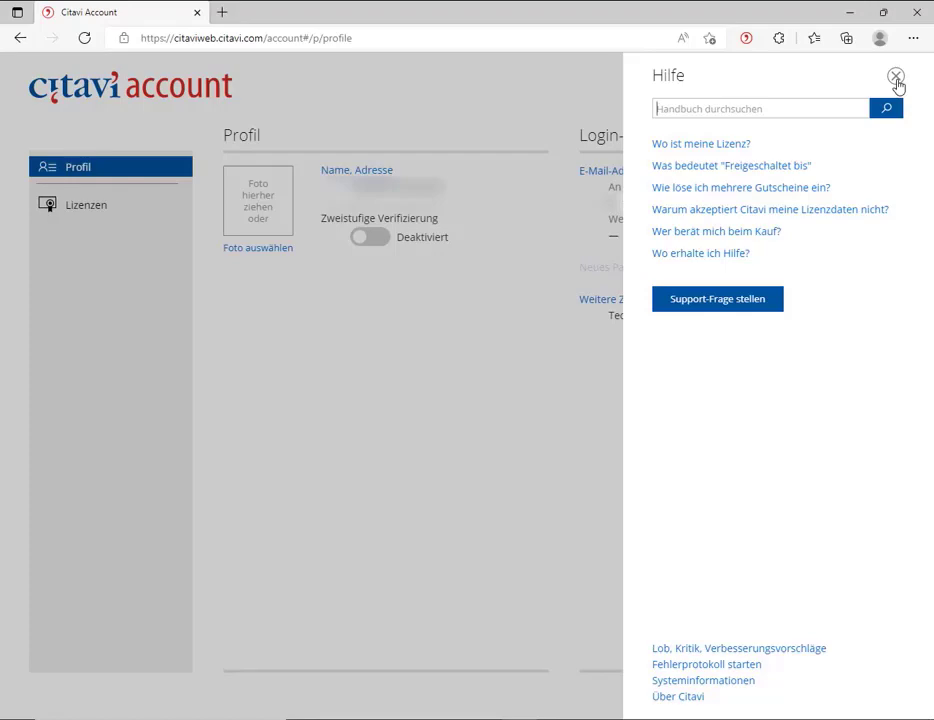
click(896, 78)
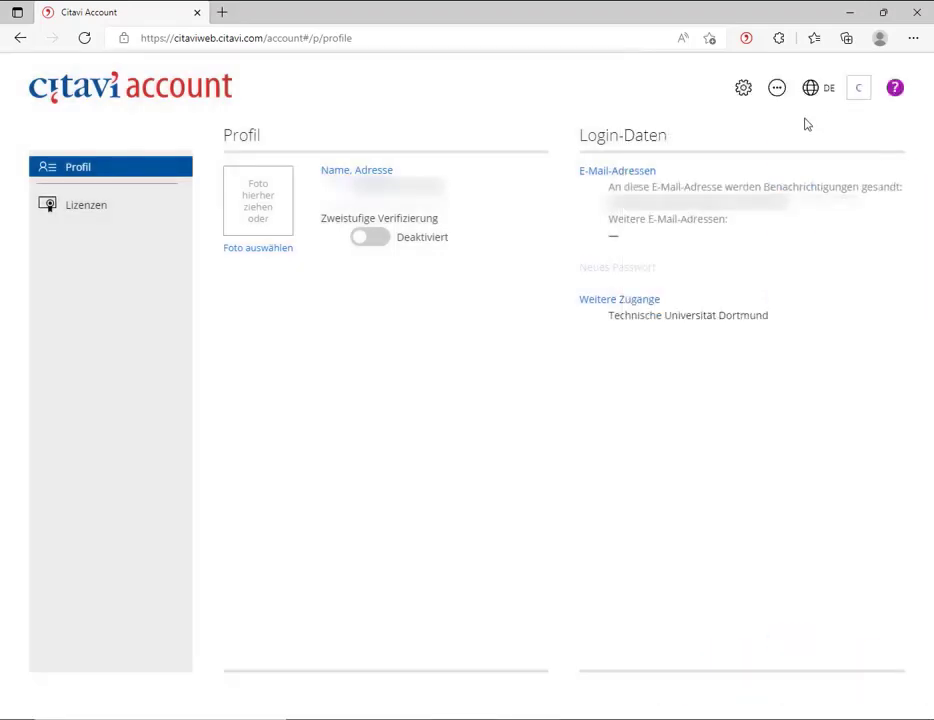
Open Citavi Web from the account page and review its add-ins, RSS feed and citation settings.
click(783, 92)
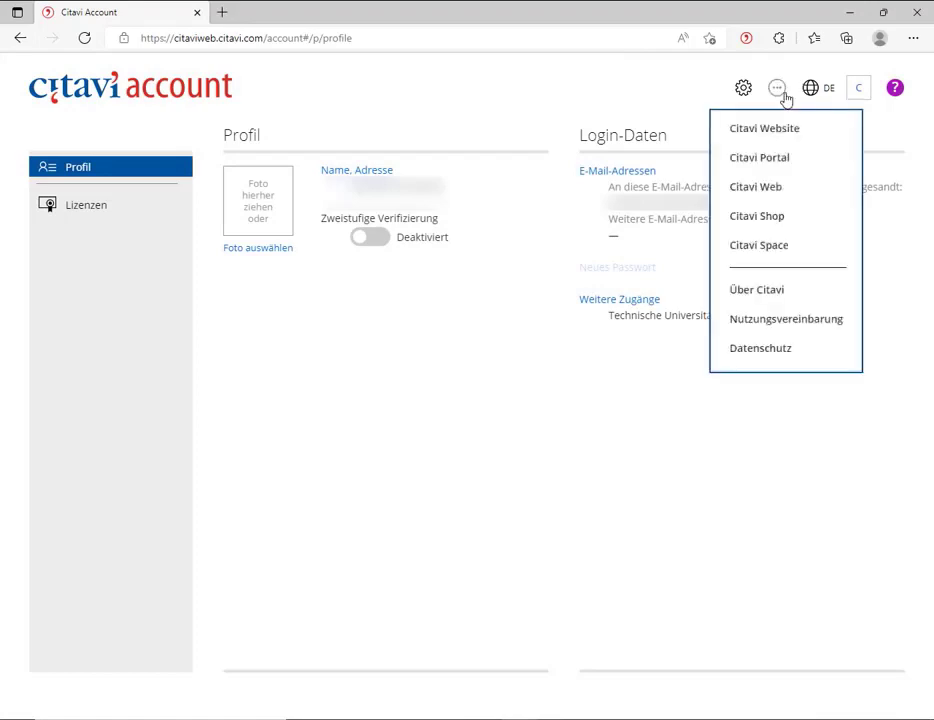
click(757, 188)
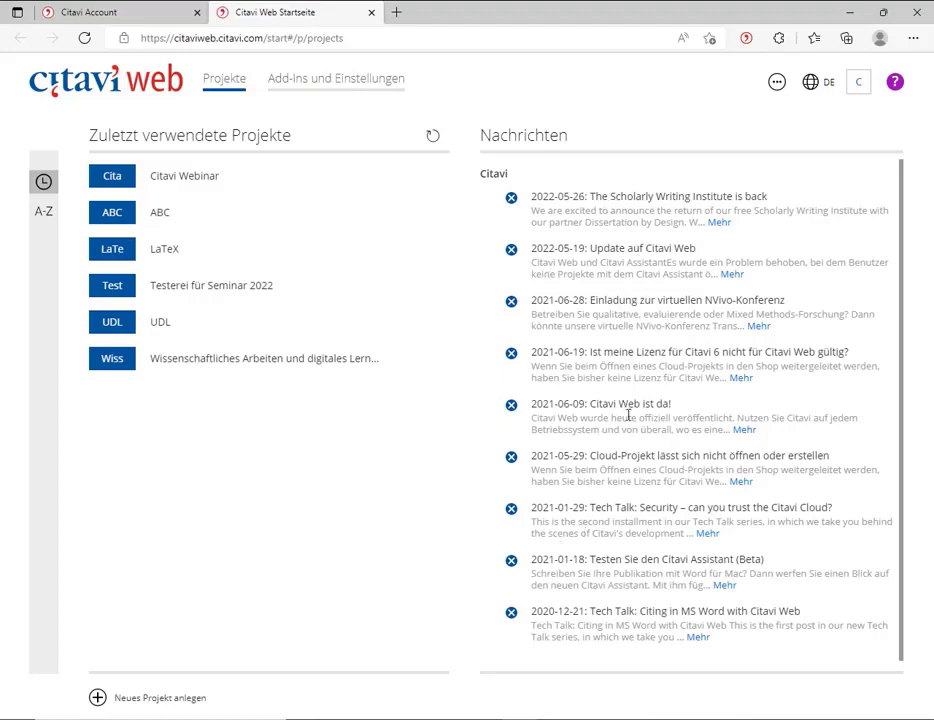
click(378, 88)
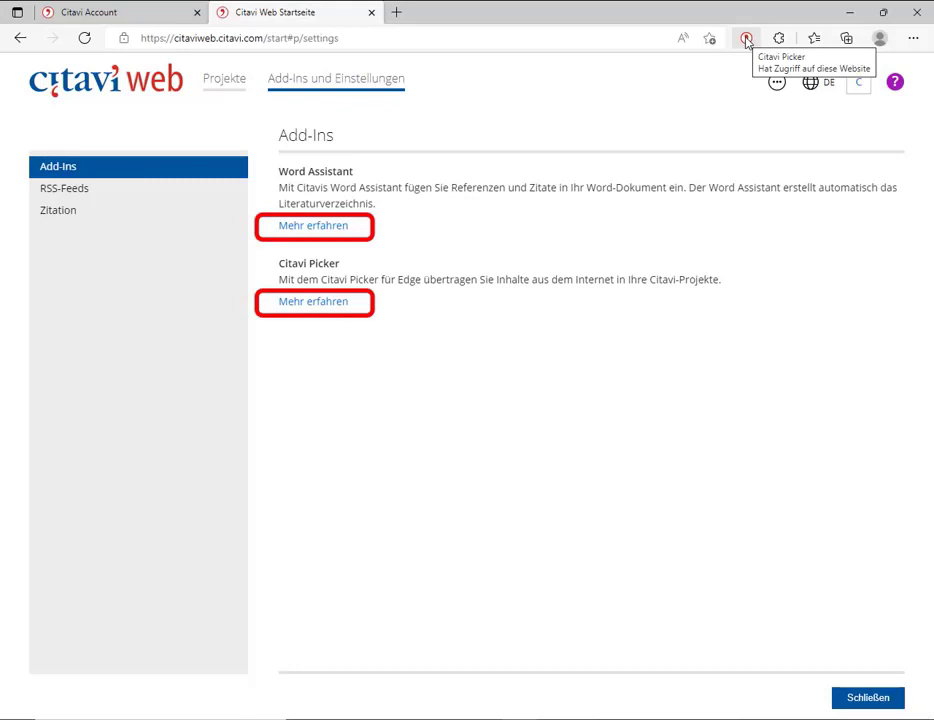
click(183, 194)
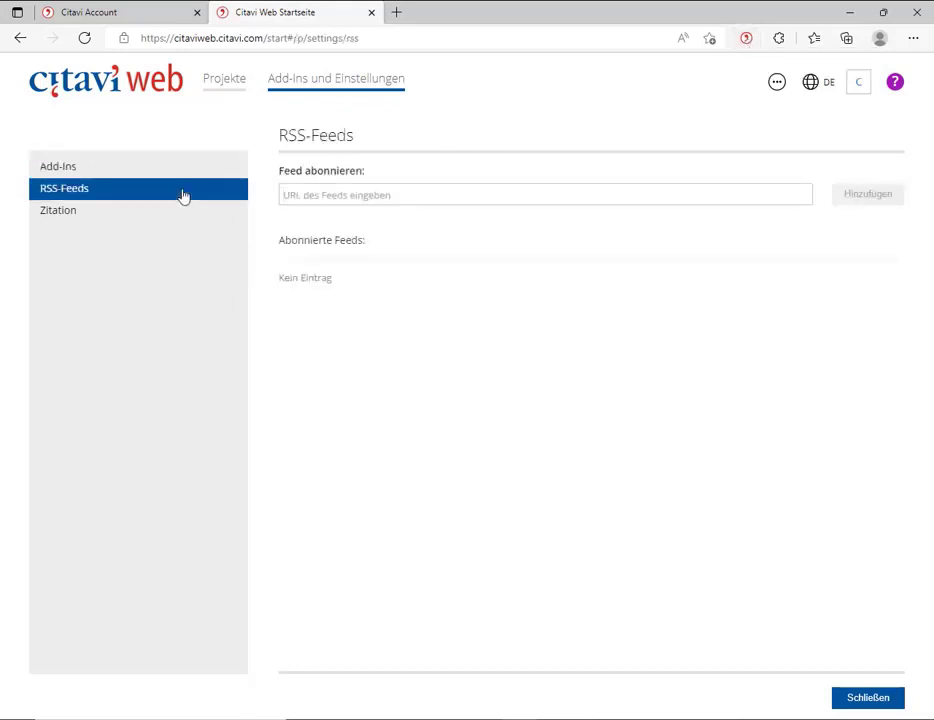
click(85, 216)
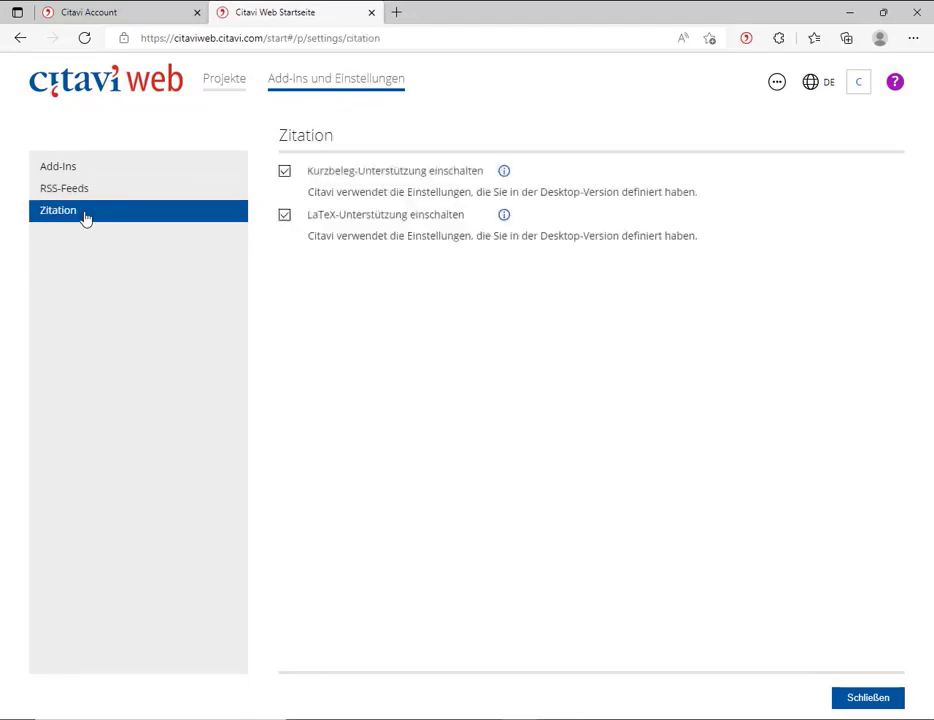
Return to the project overview and start a new project, entering Beispiel as its name.
click(218, 90)
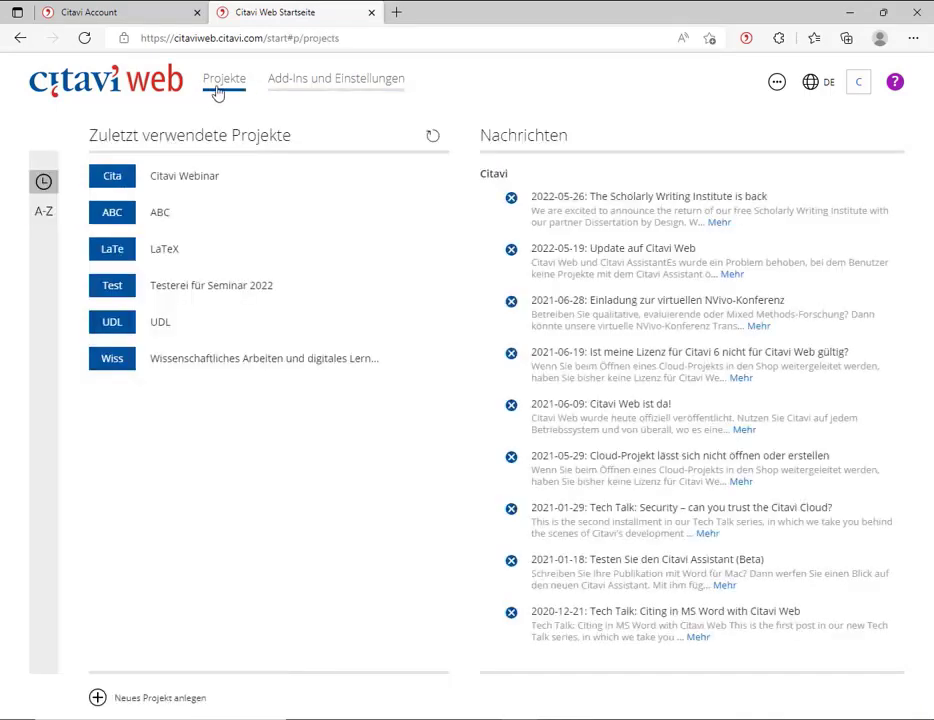
click(121, 707)
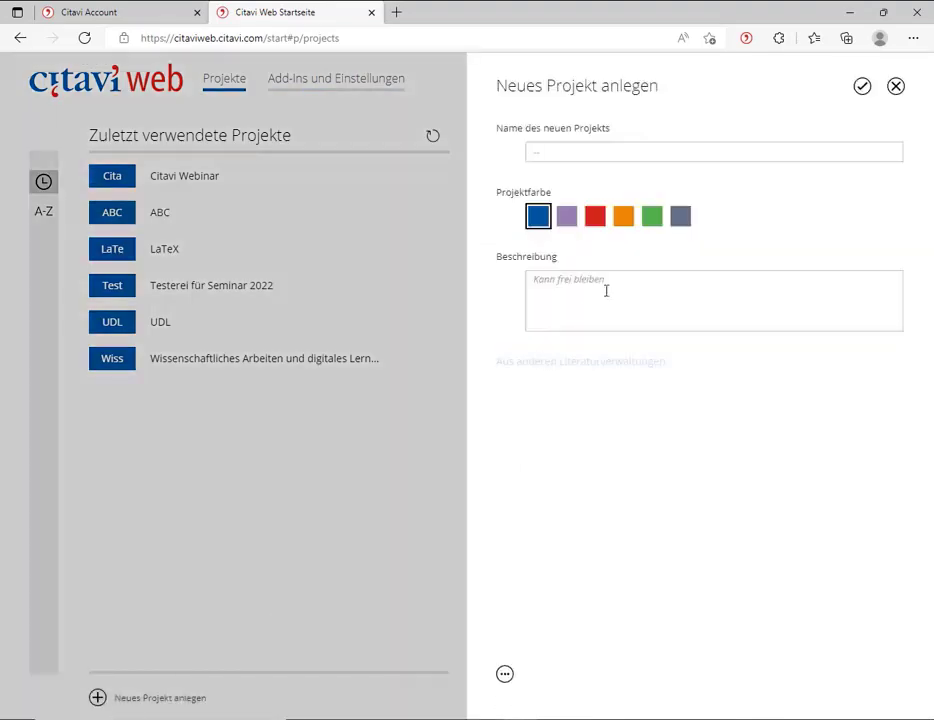
click(648, 146)
text(Beispiel)
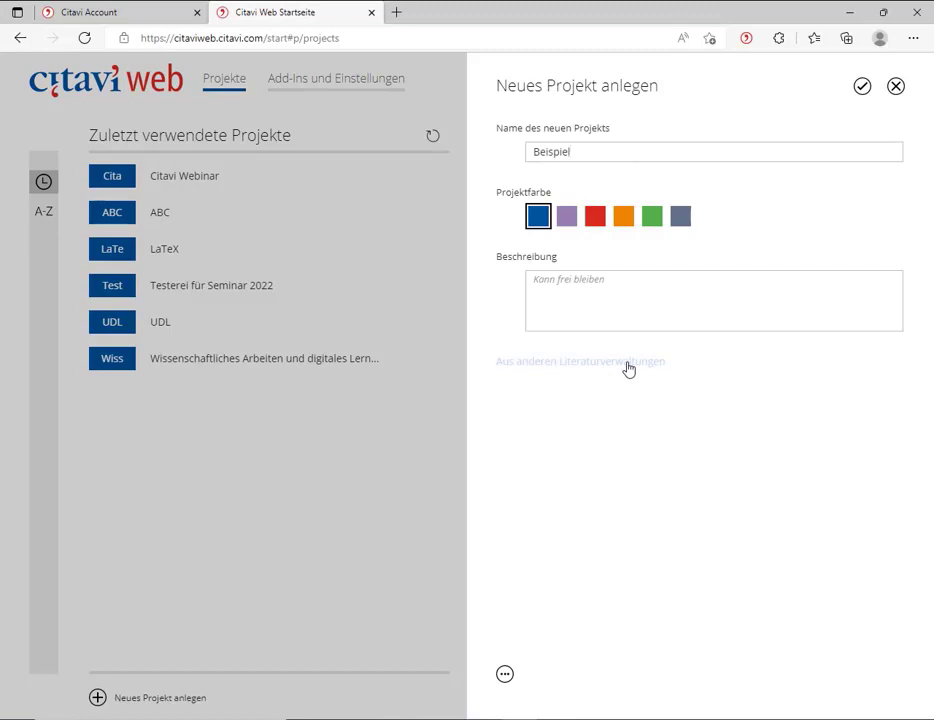
Create the test project with demo data instead and open DEMO Fake Food - A Global Problem.
click(505, 677)
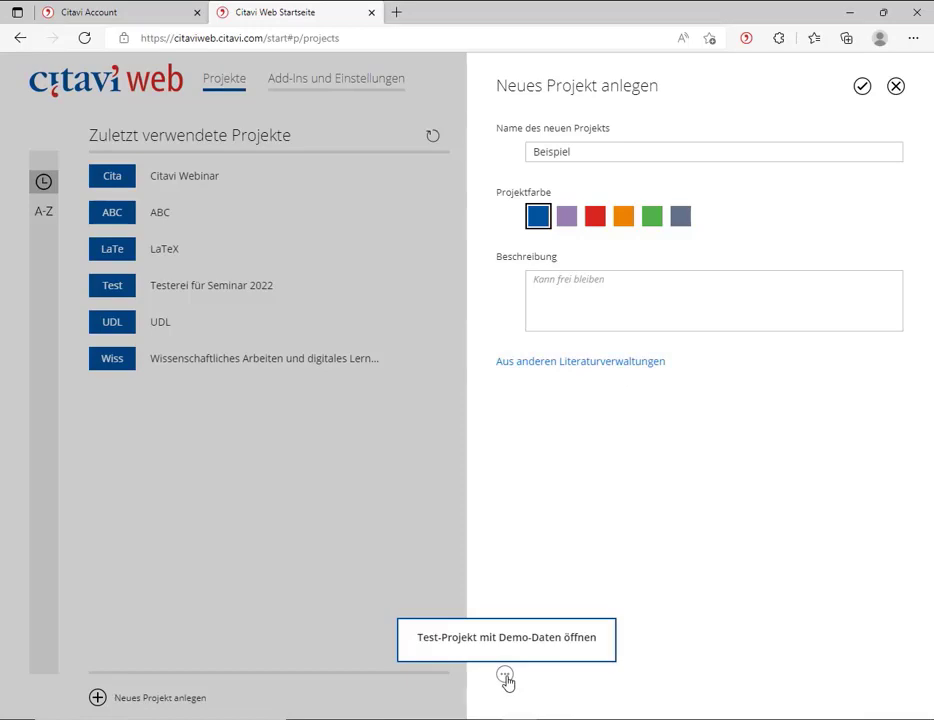
click(525, 647)
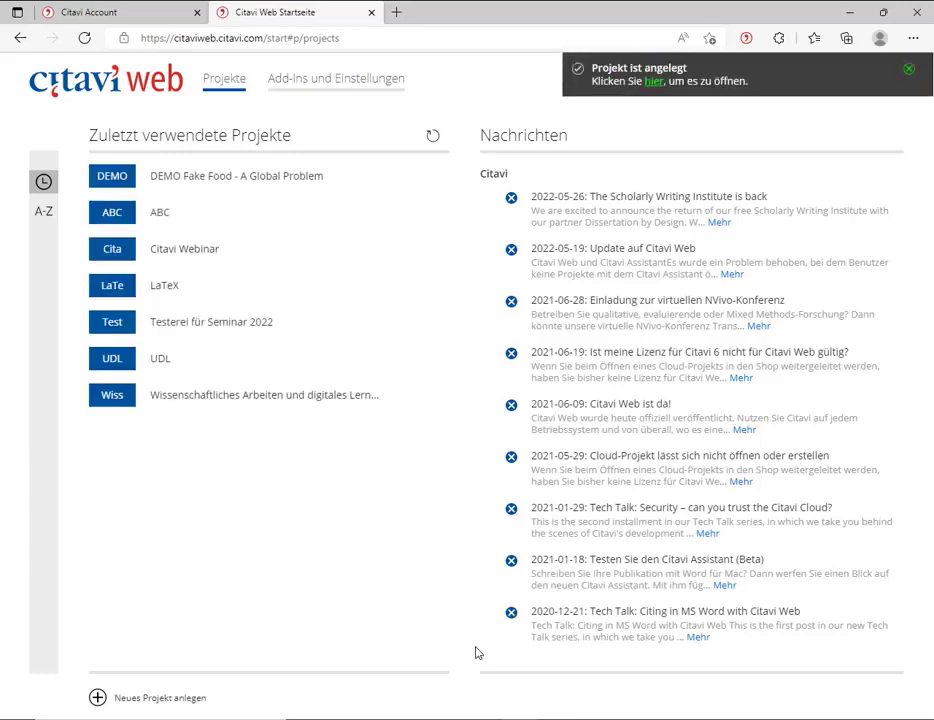
click(335, 191)
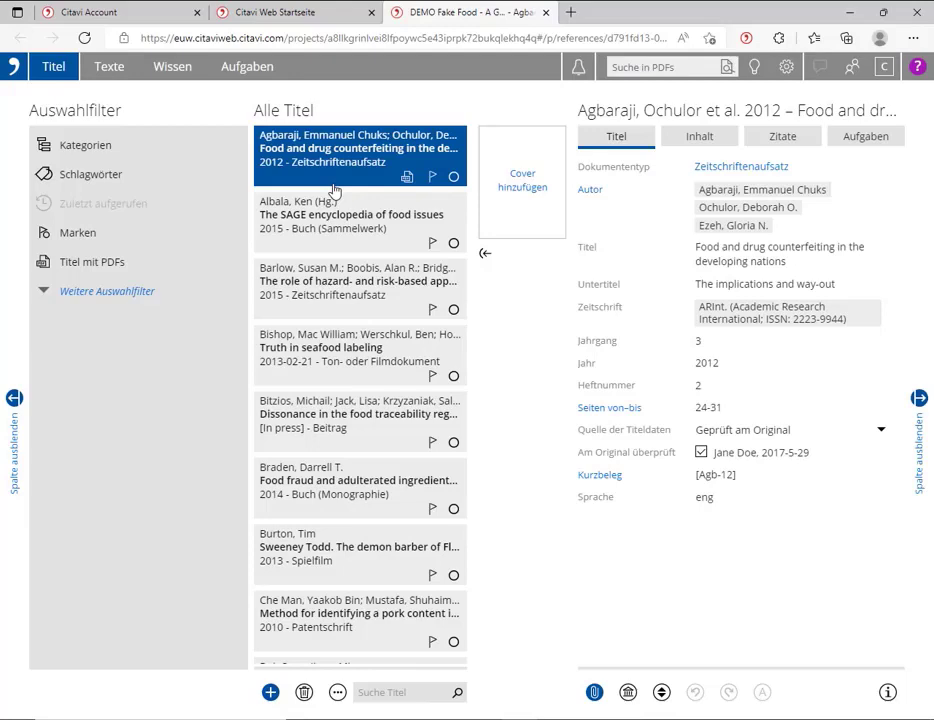
Examine the demo project's start options, its Texte, Wissen and Aufgaben areas, and the available project settings and lists.
click(15, 70)
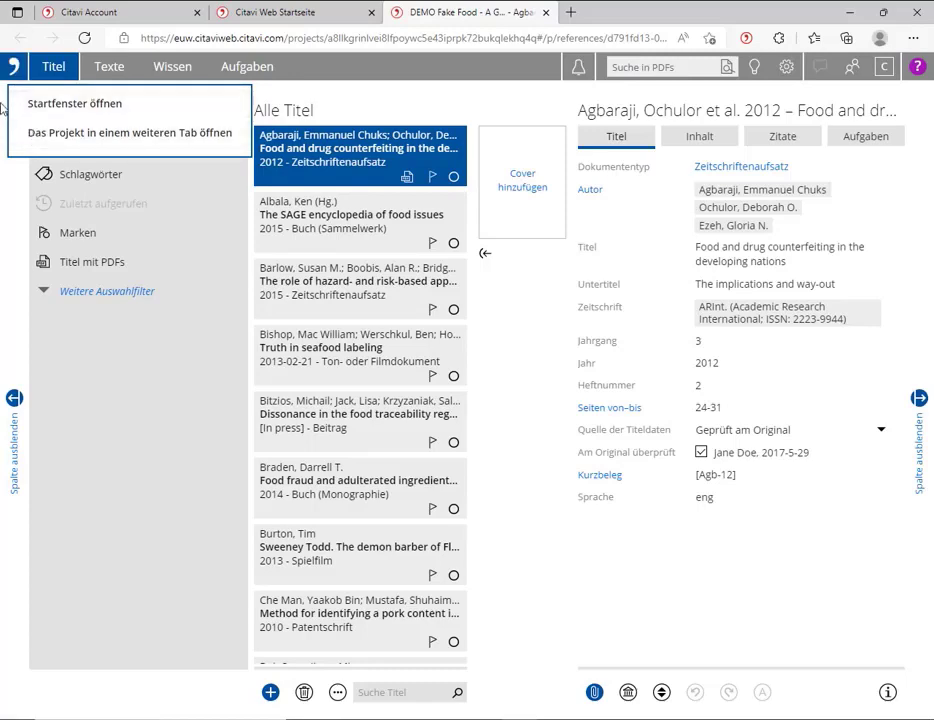
click(3, 108)
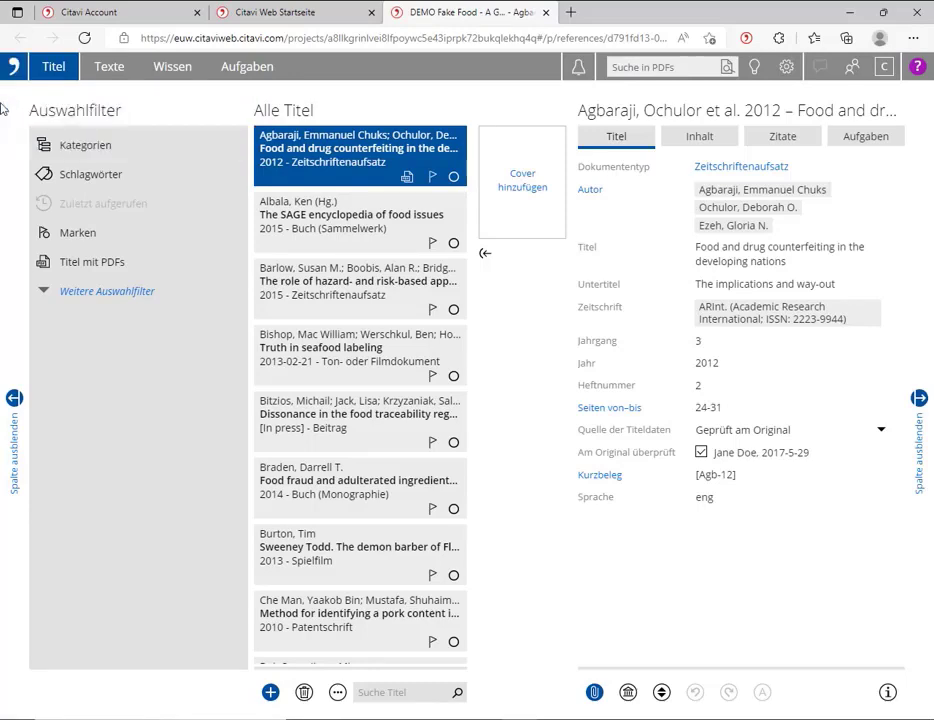
click(92, 72)
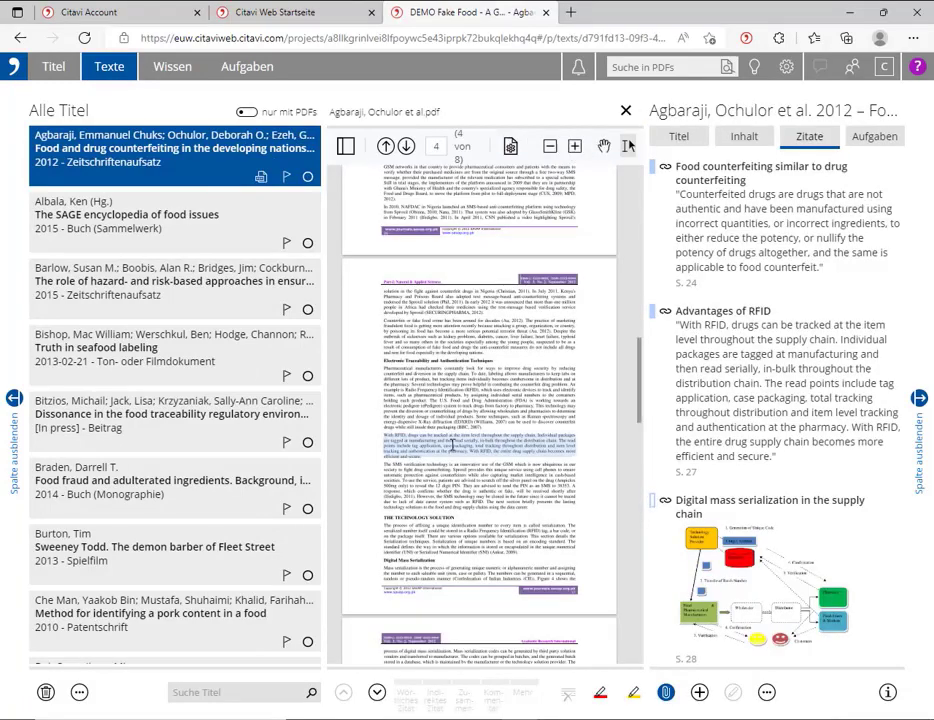
click(176, 74)
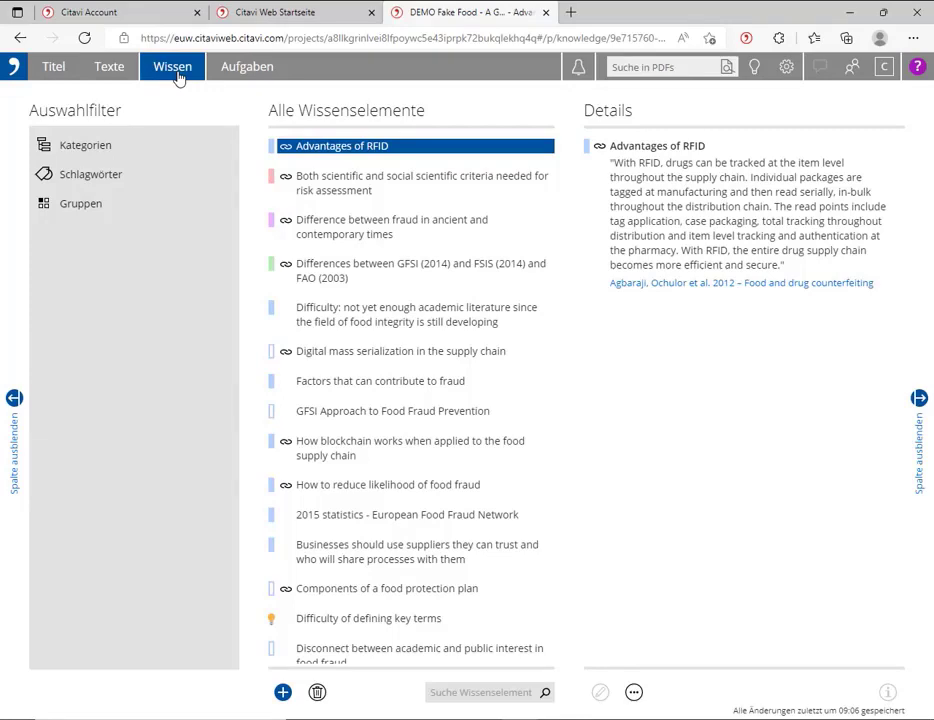
click(245, 80)
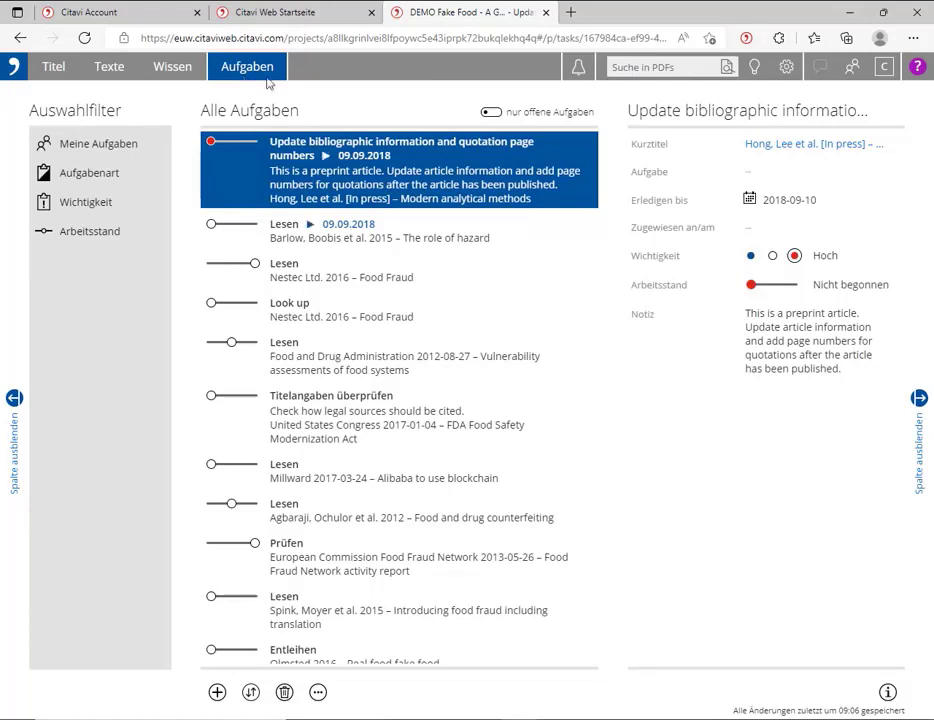
click(785, 67)
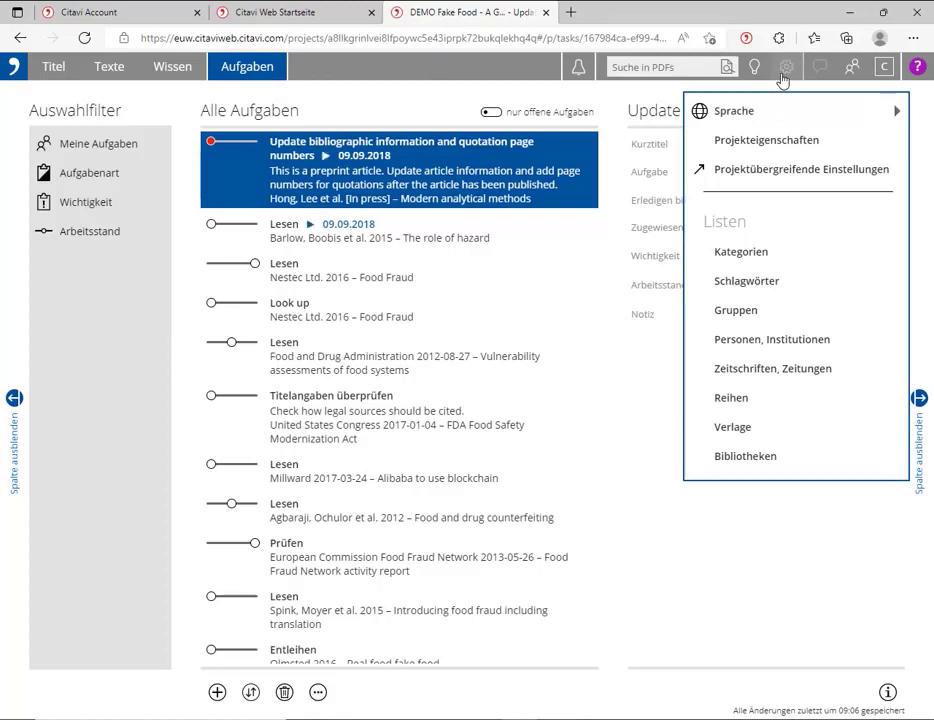
mouse_move(740, 106)
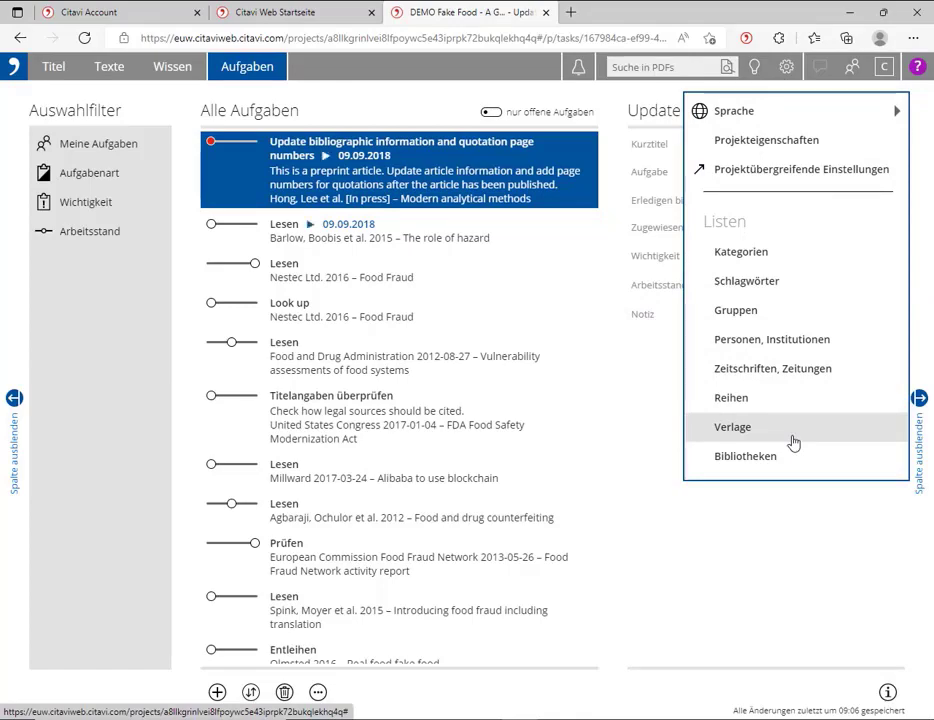
Show all selection filters for the titles and review the content, quotations and tasks of the food and drug counterfeiting article.
click(68, 74)
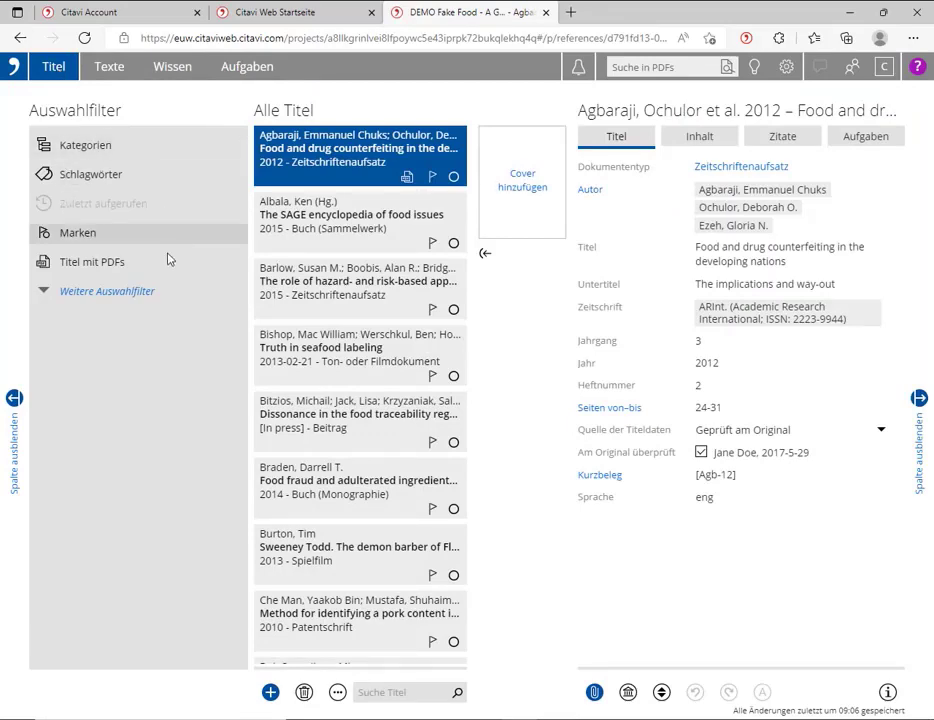
click(82, 300)
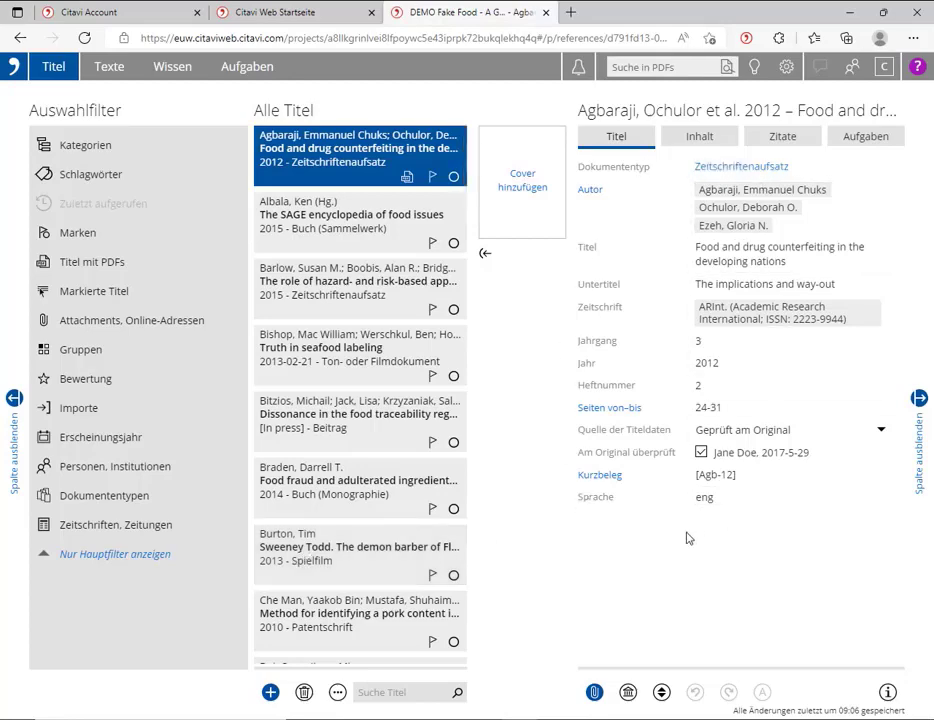
click(697, 146)
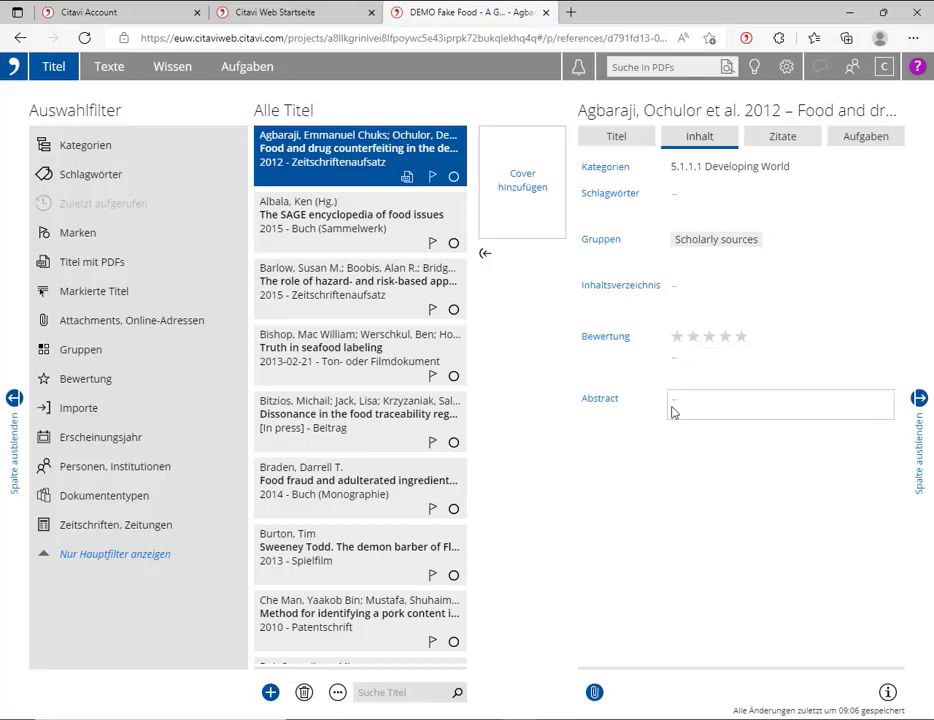
click(781, 137)
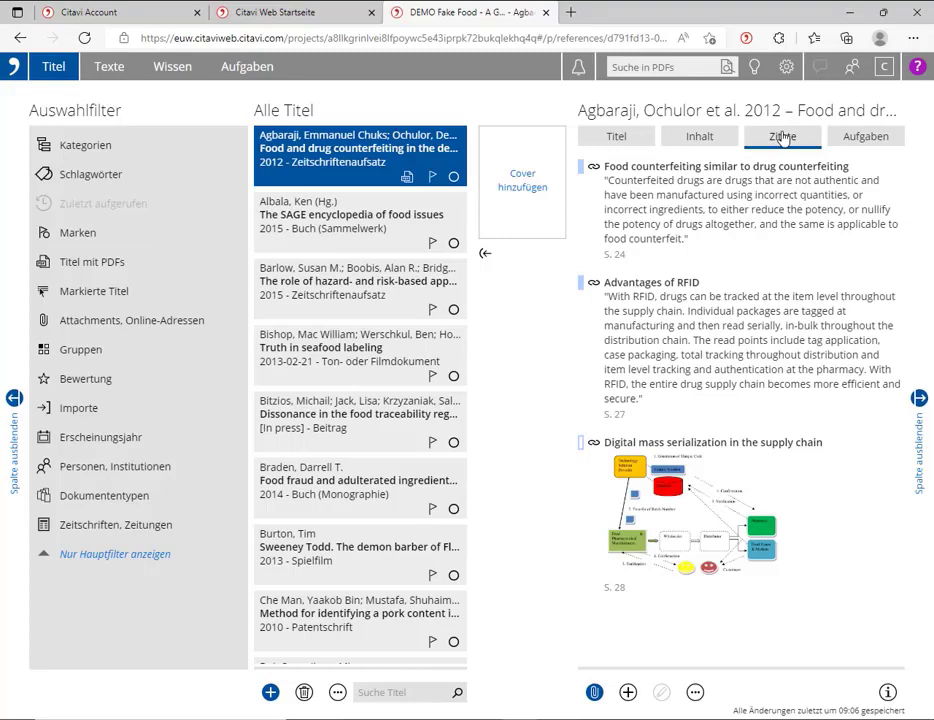
click(876, 146)
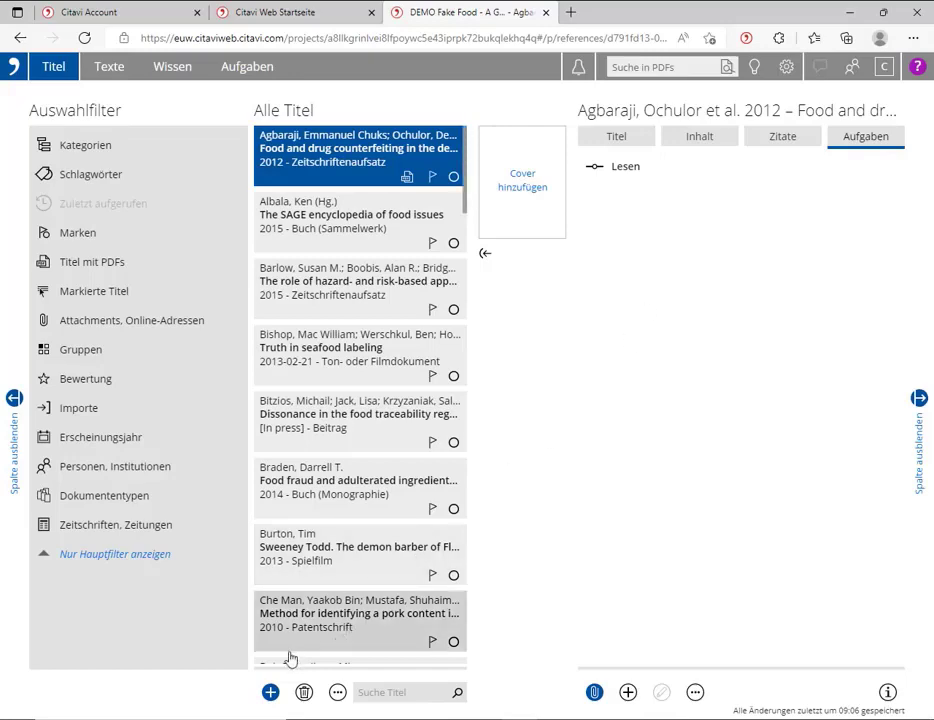
Import the 2018 Goodness-of-fit article as a new title by uploading its PDF from the Dokumente folder.
click(268, 696)
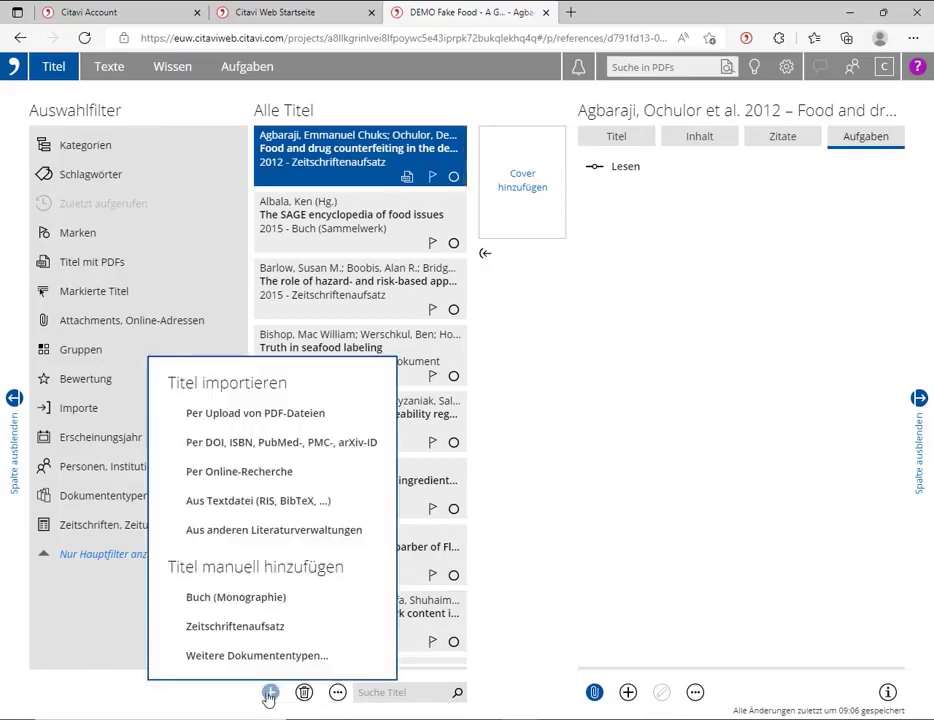
click(220, 414)
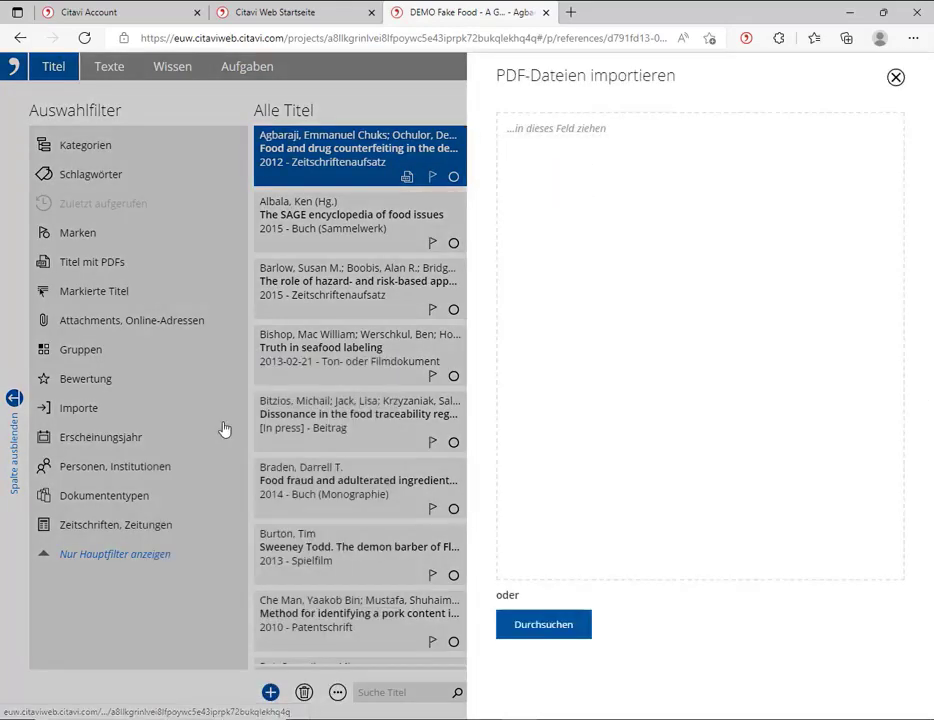
click(540, 624)
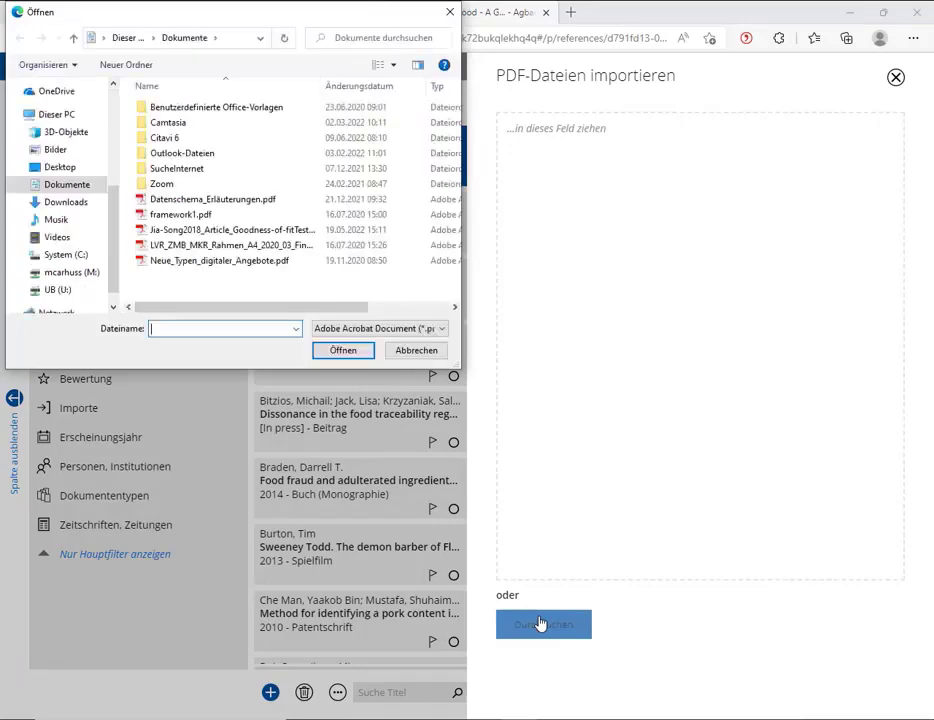
click(290, 230)
click(345, 352)
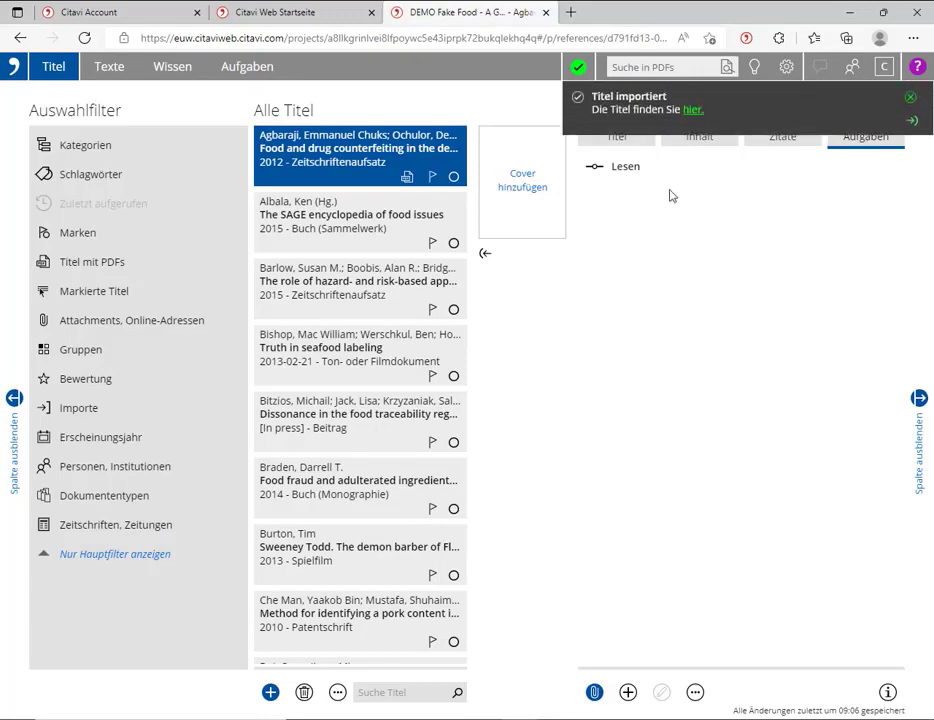
Review the bibliographic data of the title imported from the PDF, then return to the full title list.
click(692, 115)
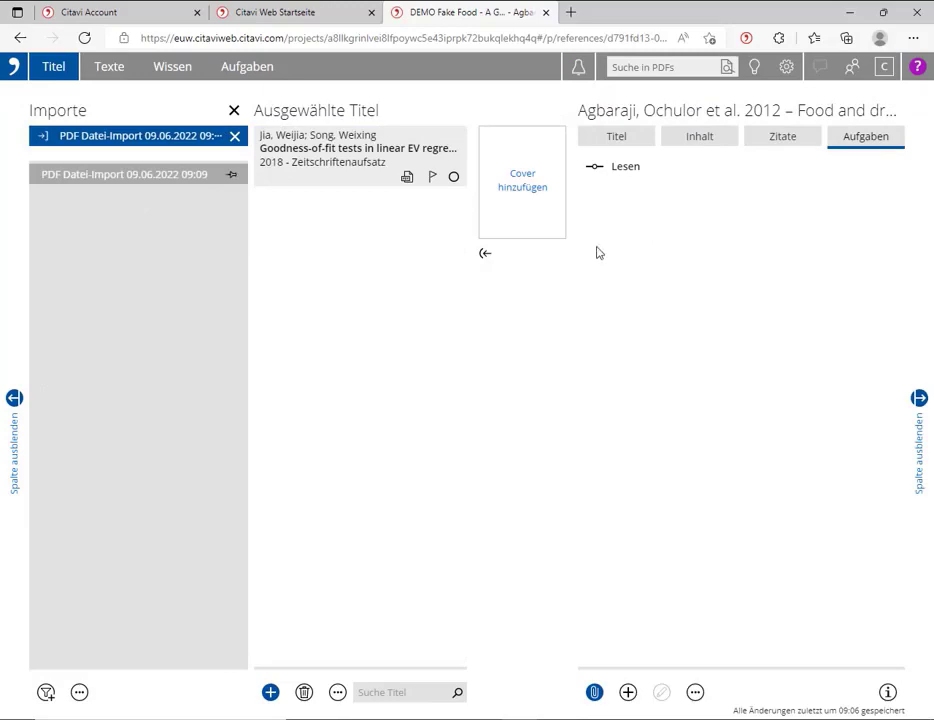
click(348, 179)
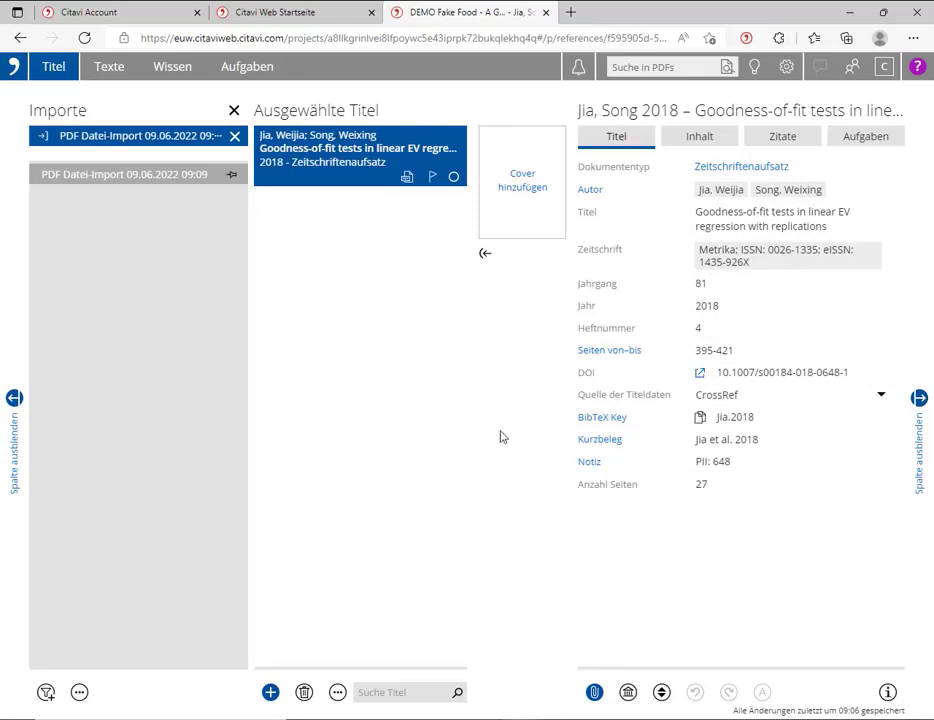
click(232, 109)
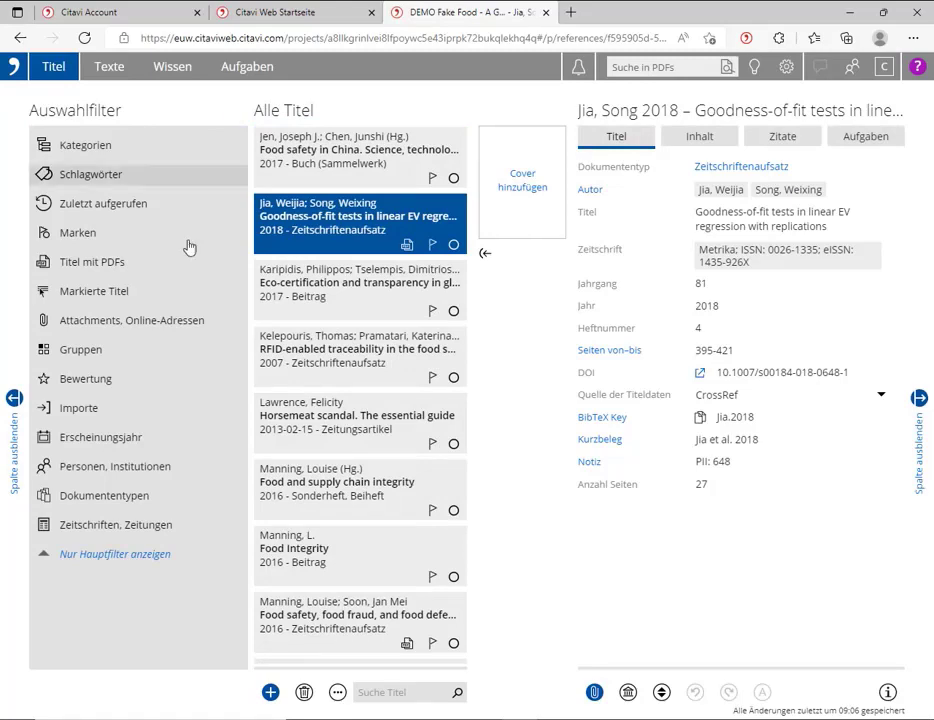
In the import by DOI or ISBN, add Dortmund Fachhochschulbibliothek, Dortmund Stadt- u. Landesbibliothek and Dortmund Universitätsbibliothek as data sources.
click(271, 692)
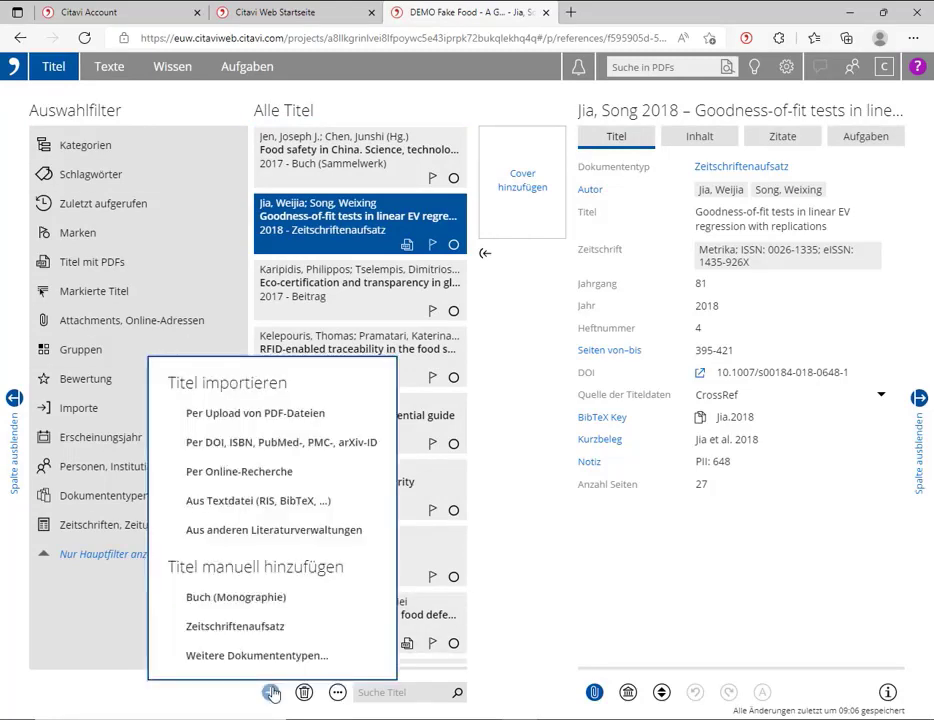
click(301, 449)
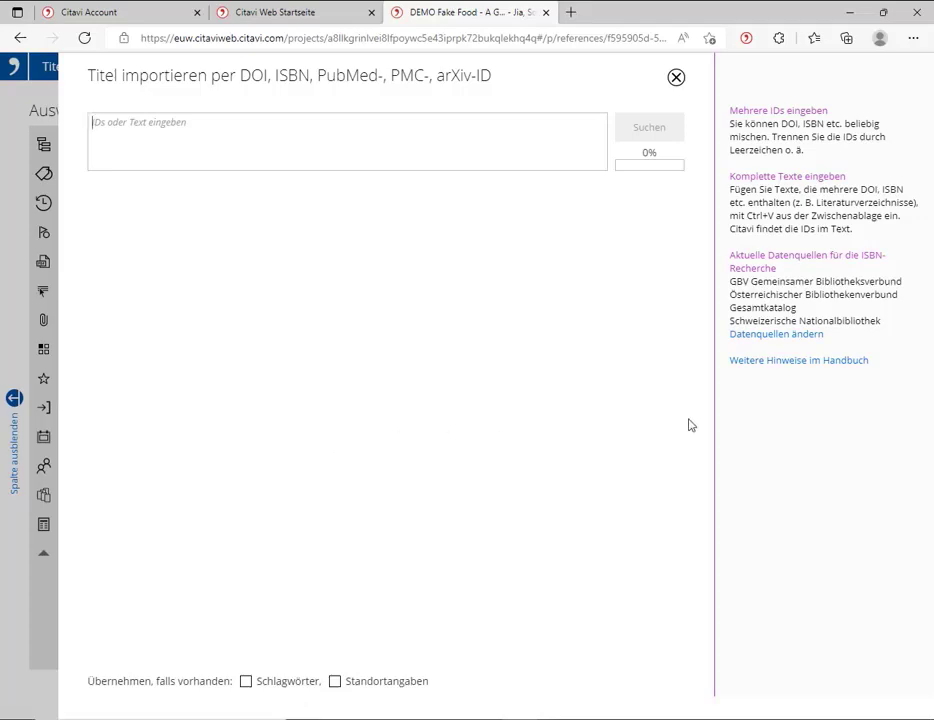
click(810, 338)
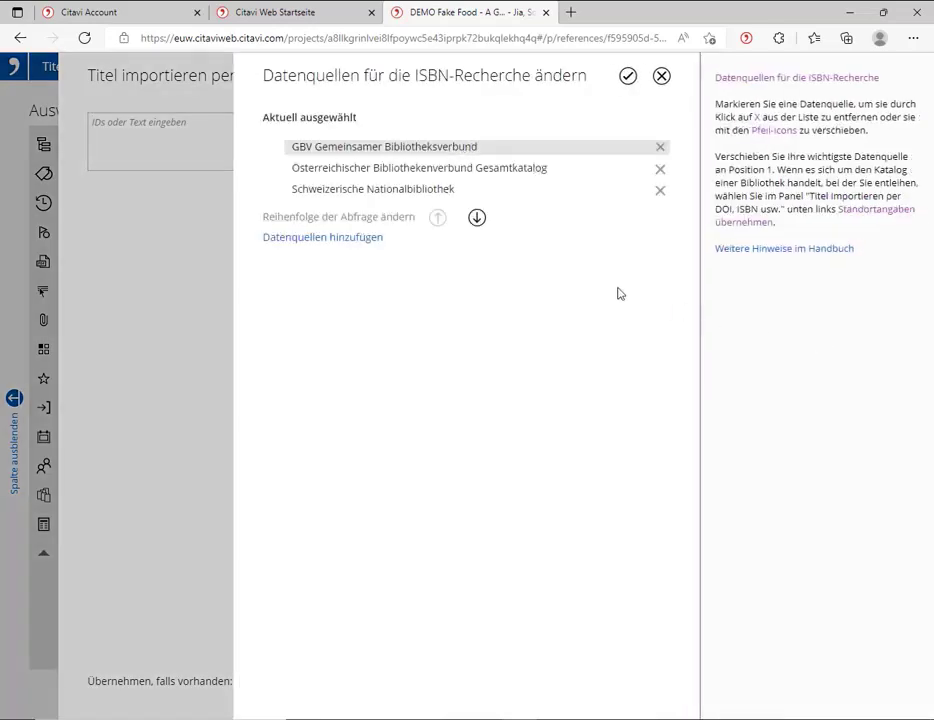
click(362, 240)
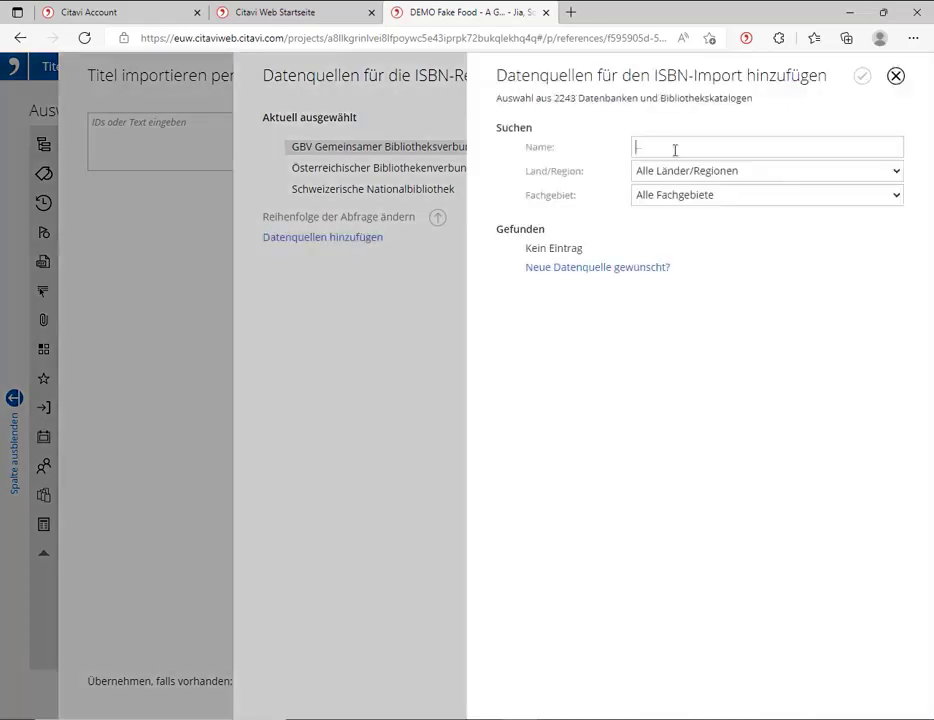
text(dortmund)
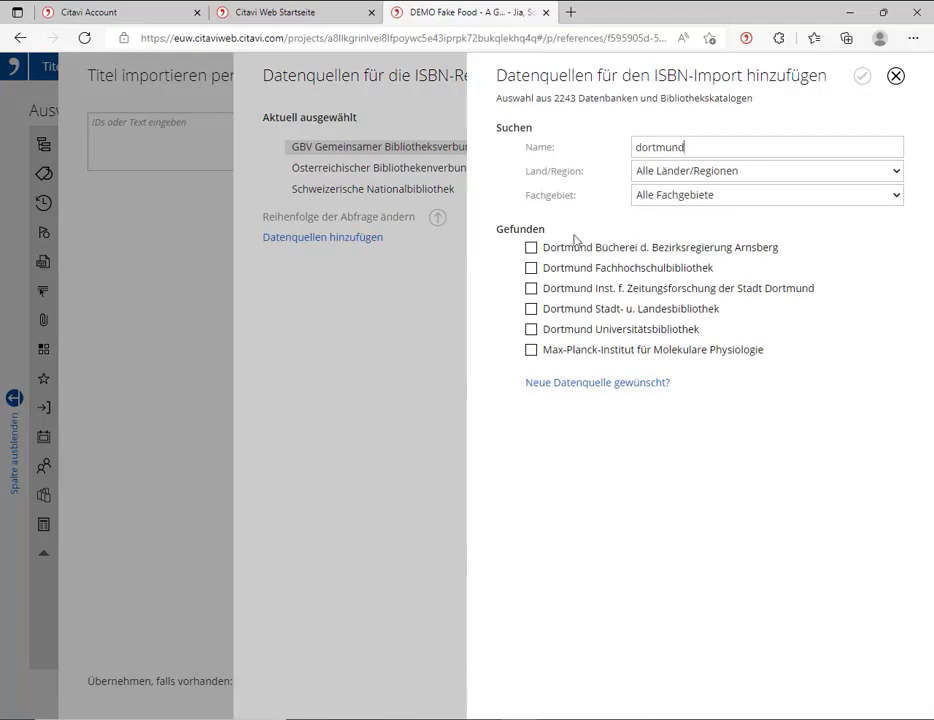
click(531, 268)
click(532, 309)
click(862, 78)
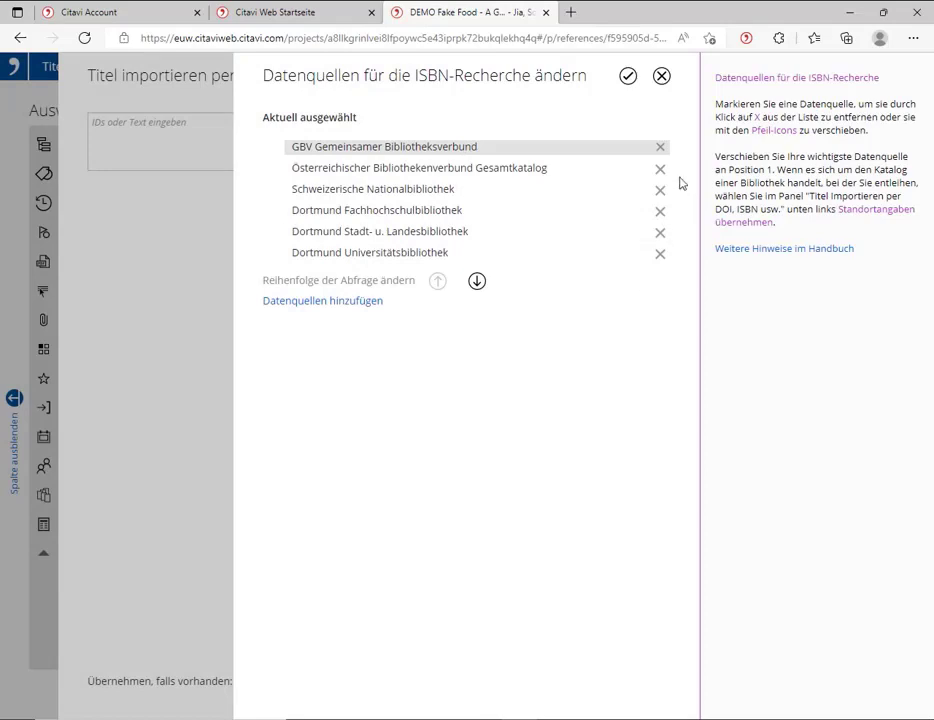
Put Dortmund Universitätsbibliothek, Fachhochschulbibliothek and Stadt- u. Landesbibliothek first, in that order, in the ISBN query sequence and save it.
click(640, 147)
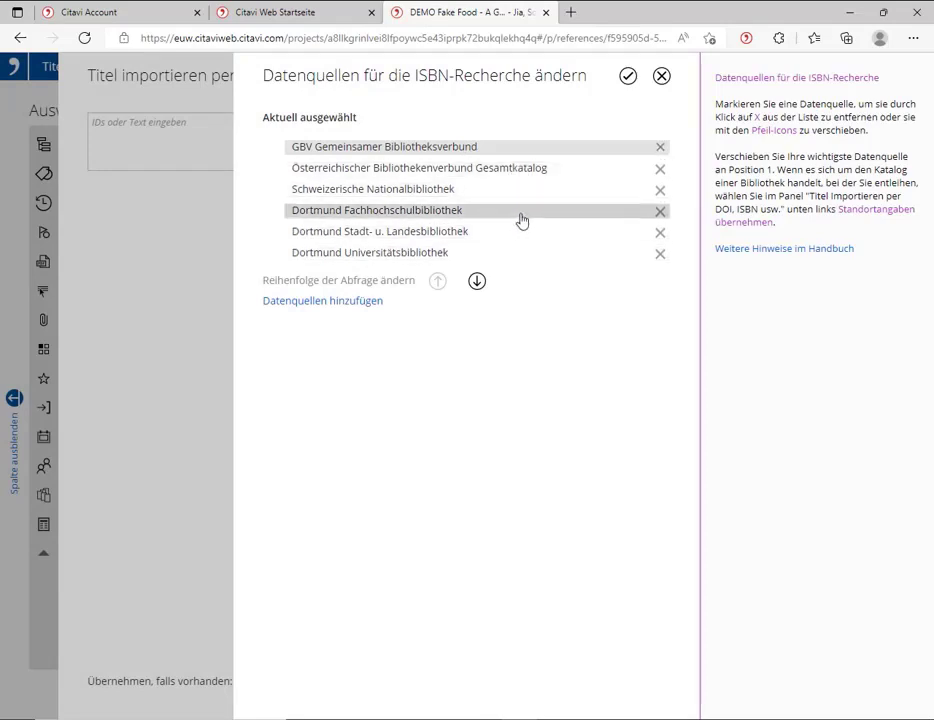
click(444, 253)
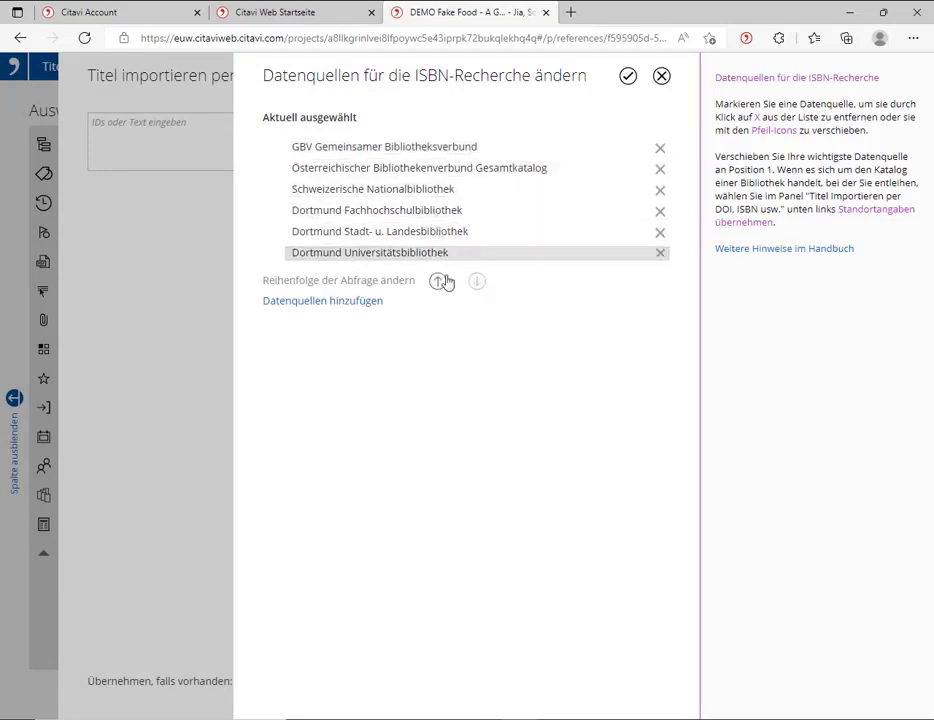
click(440, 281)
click(440, 281)
click(440, 281)
click(440, 281)
click(440, 281)
click(444, 231)
click(440, 281)
click(440, 281)
click(440, 281)
click(444, 252)
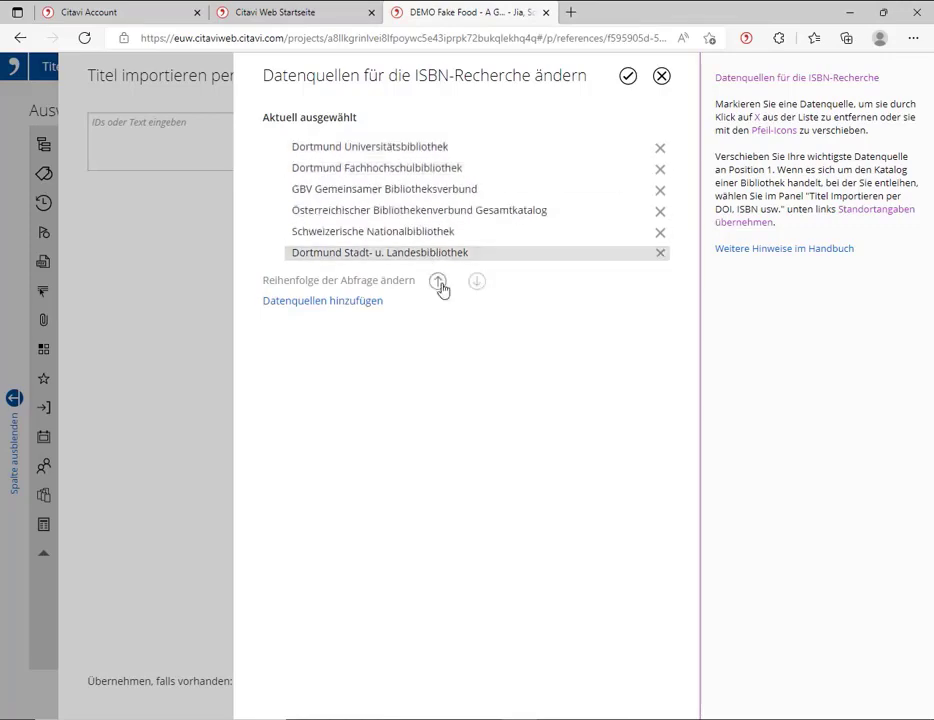
click(440, 281)
click(440, 281)
click(440, 281)
click(628, 80)
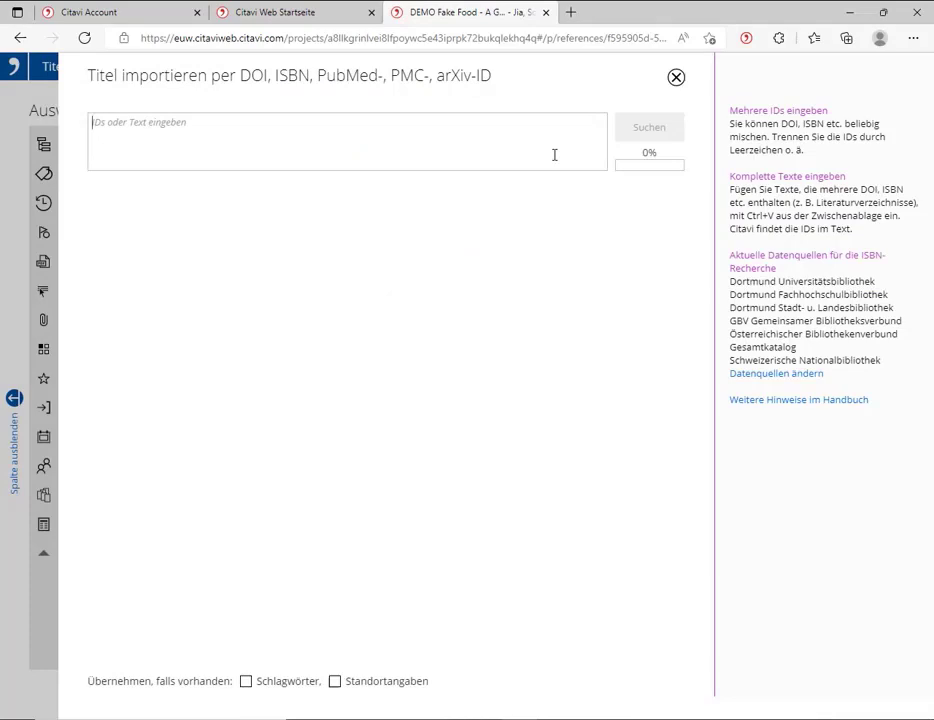
text(97830307)
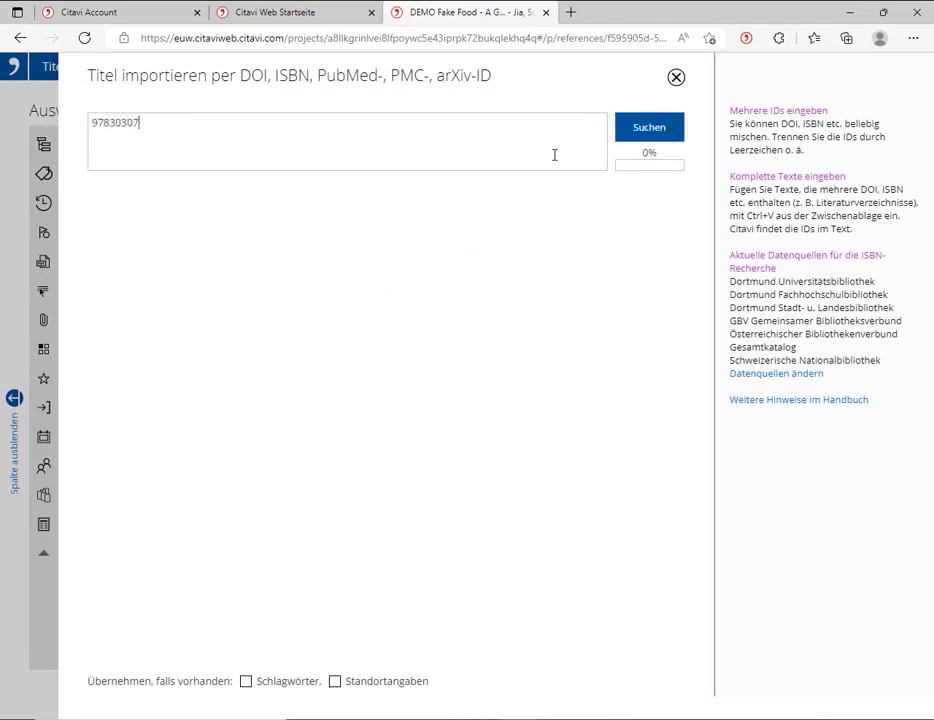
text(69949)
click(621, 138)
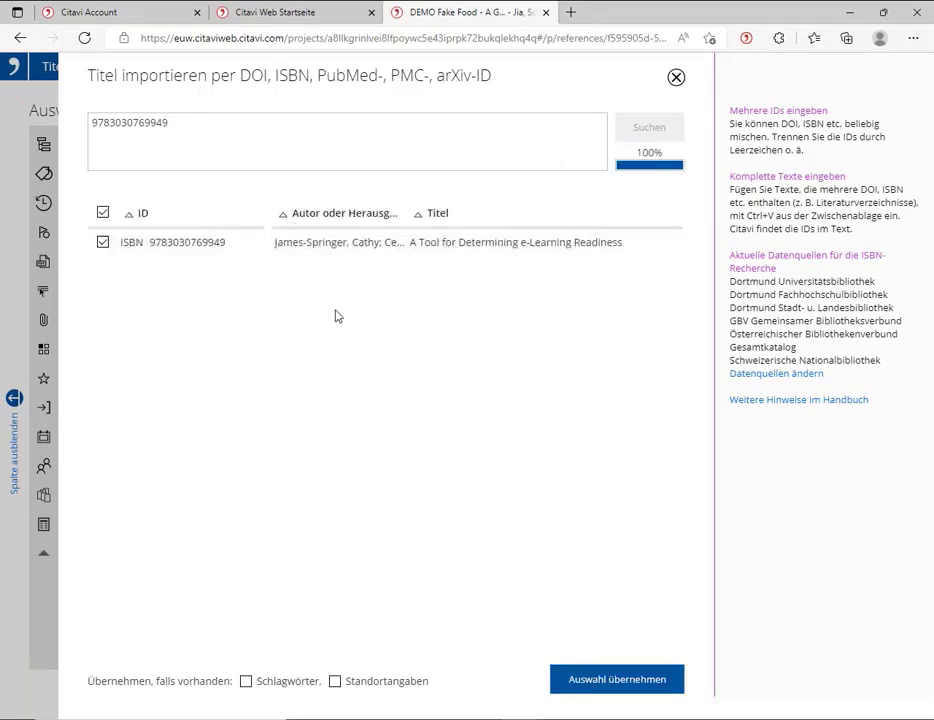
click(246, 681)
click(590, 682)
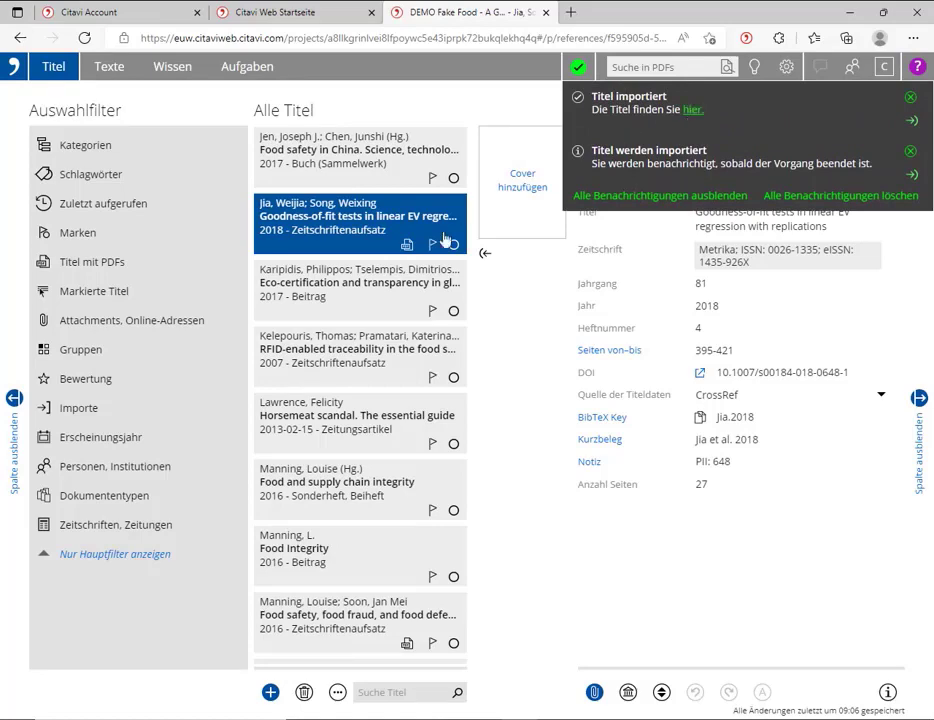
Review the ISBN-imported e-learning book's data and library locations through the latest import group, then return to the full title list.
click(157, 410)
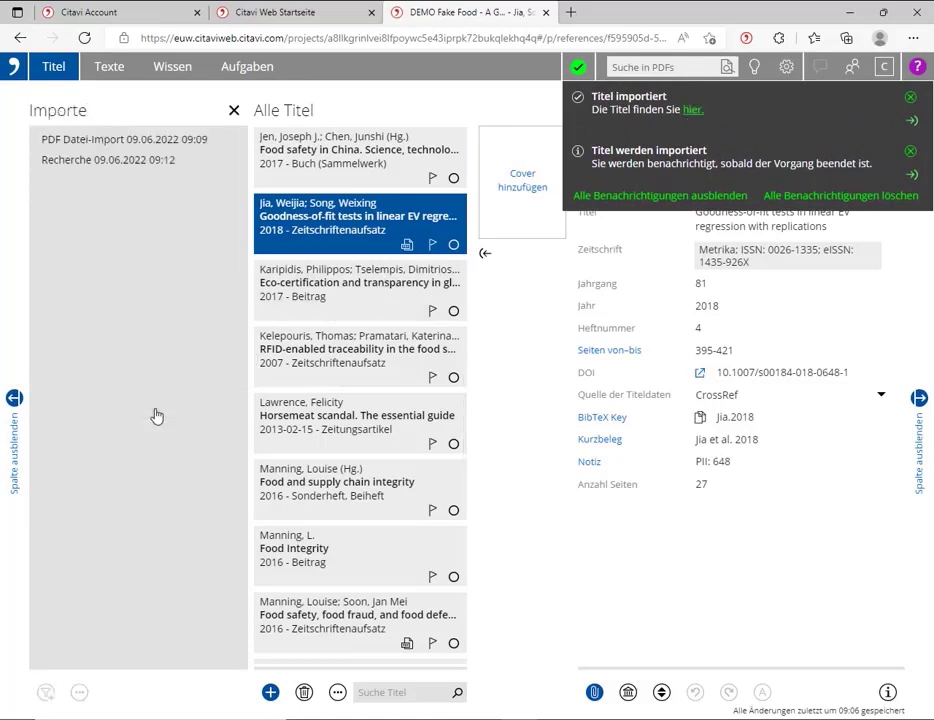
click(157, 171)
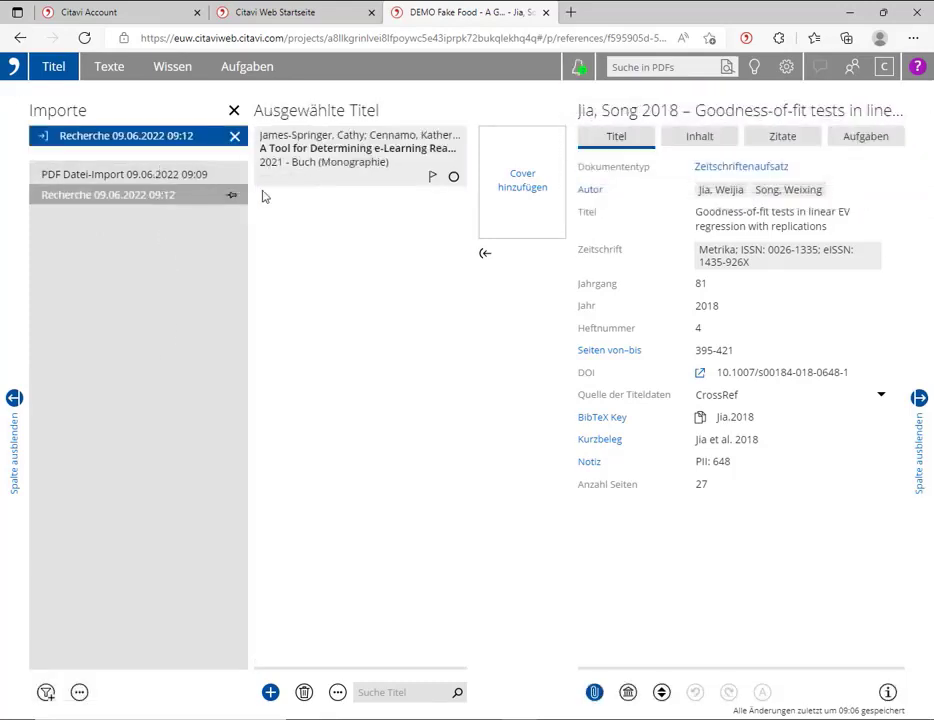
click(337, 170)
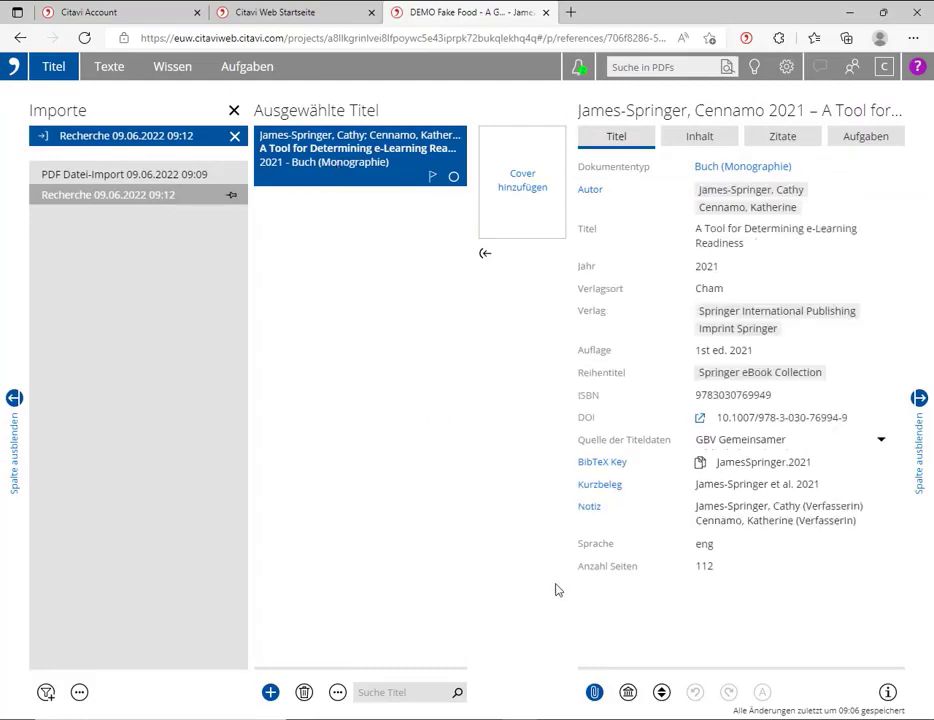
click(629, 692)
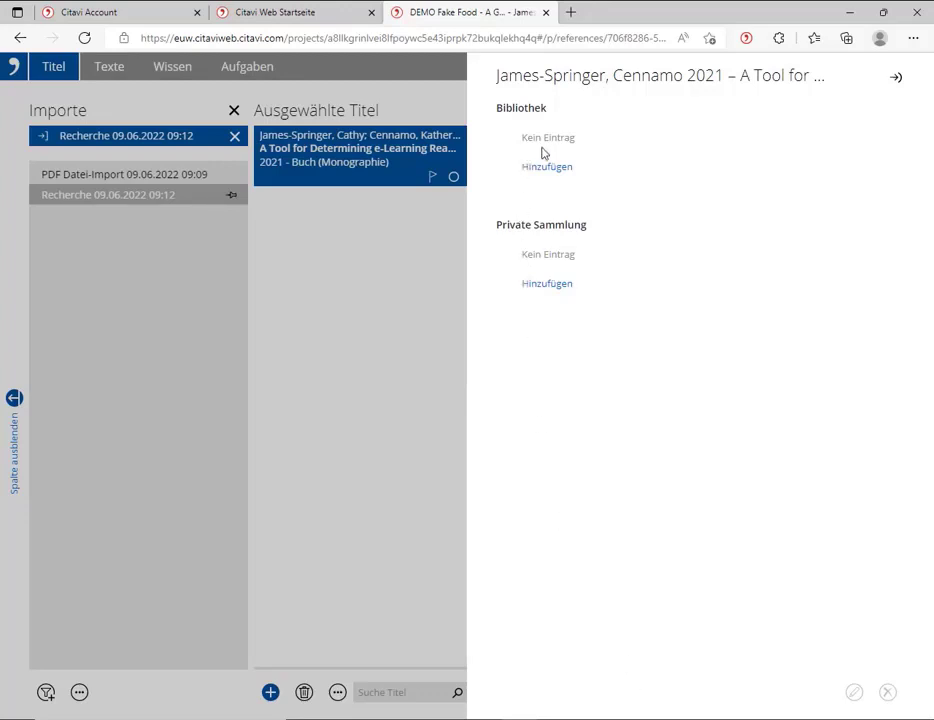
click(893, 78)
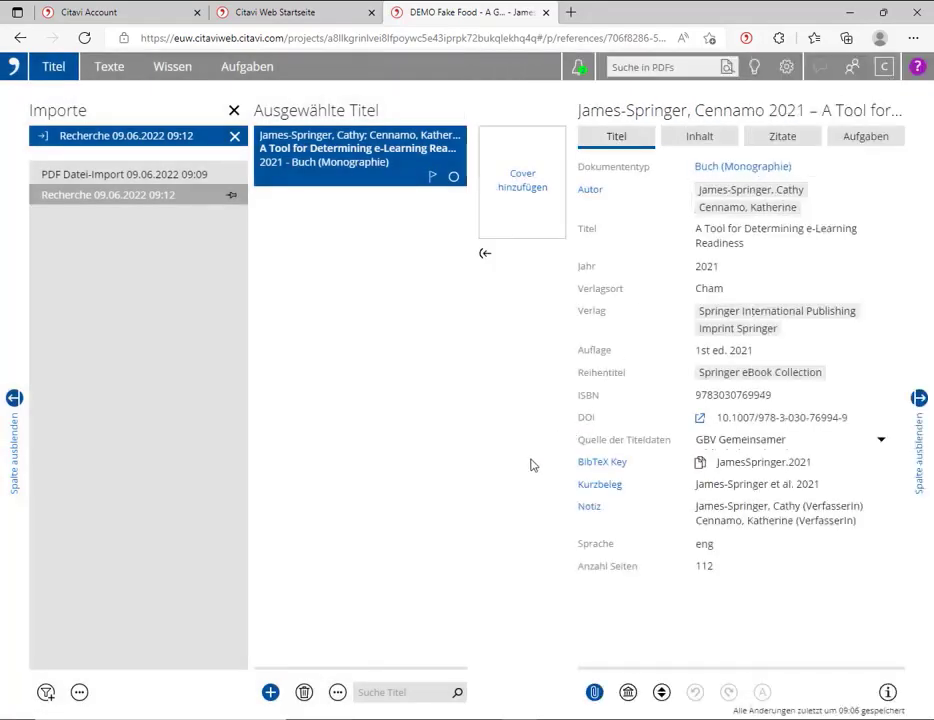
click(231, 110)
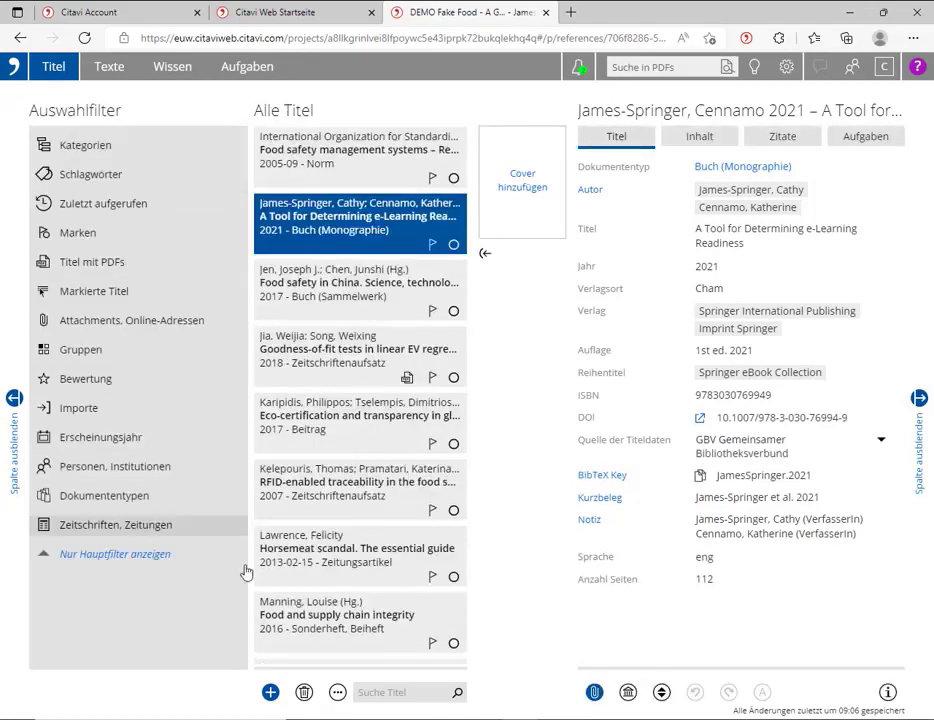
Start an online title search and add Dortmund Universitätsbibliothek as a data source.
click(271, 692)
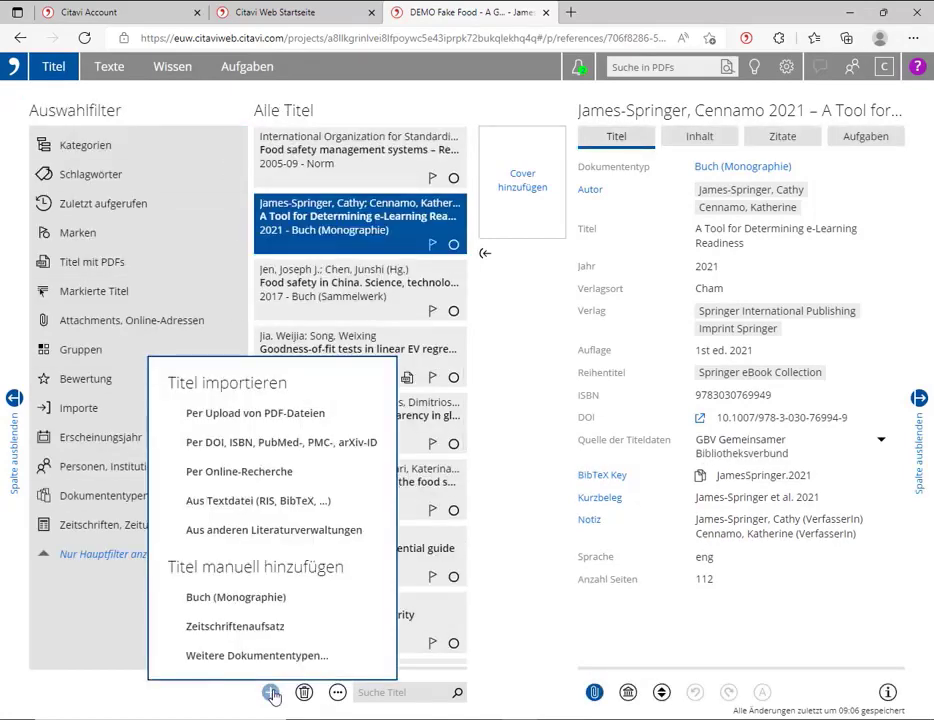
click(239, 472)
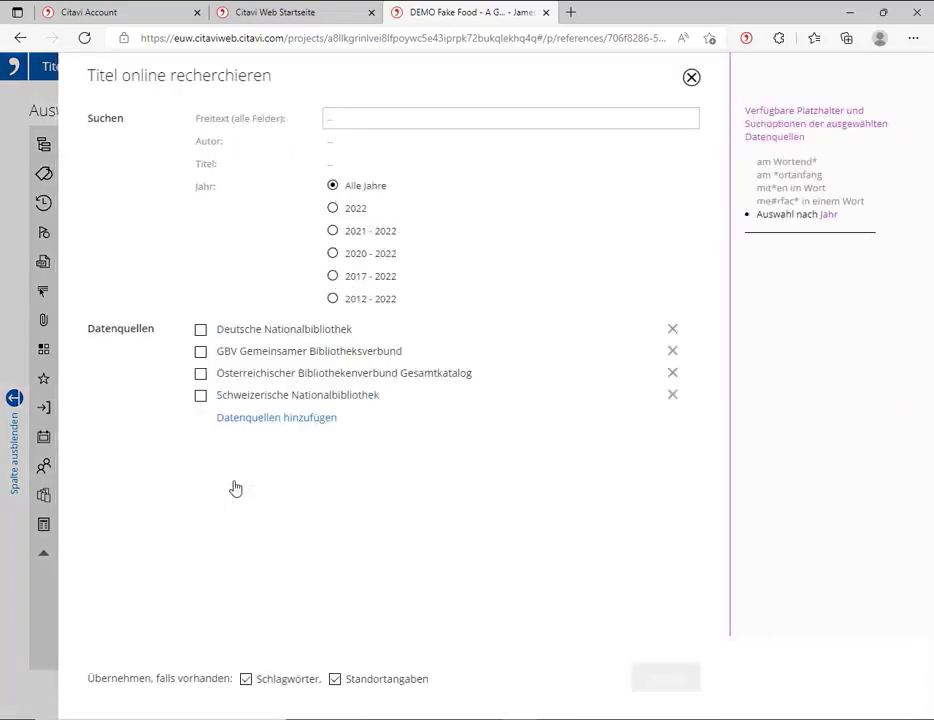
click(241, 421)
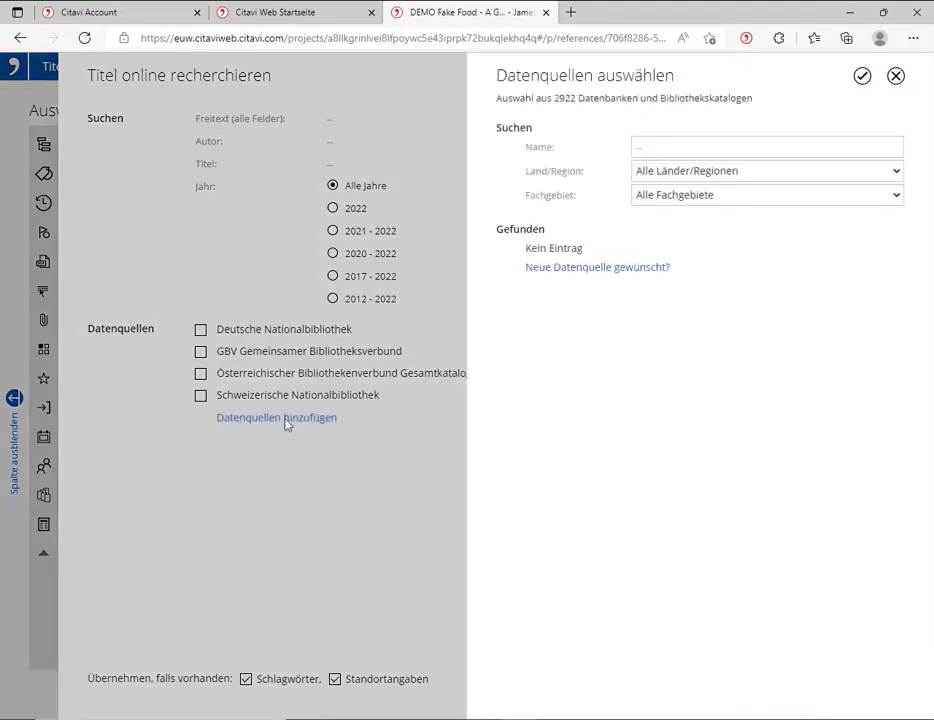
text(dortmund)
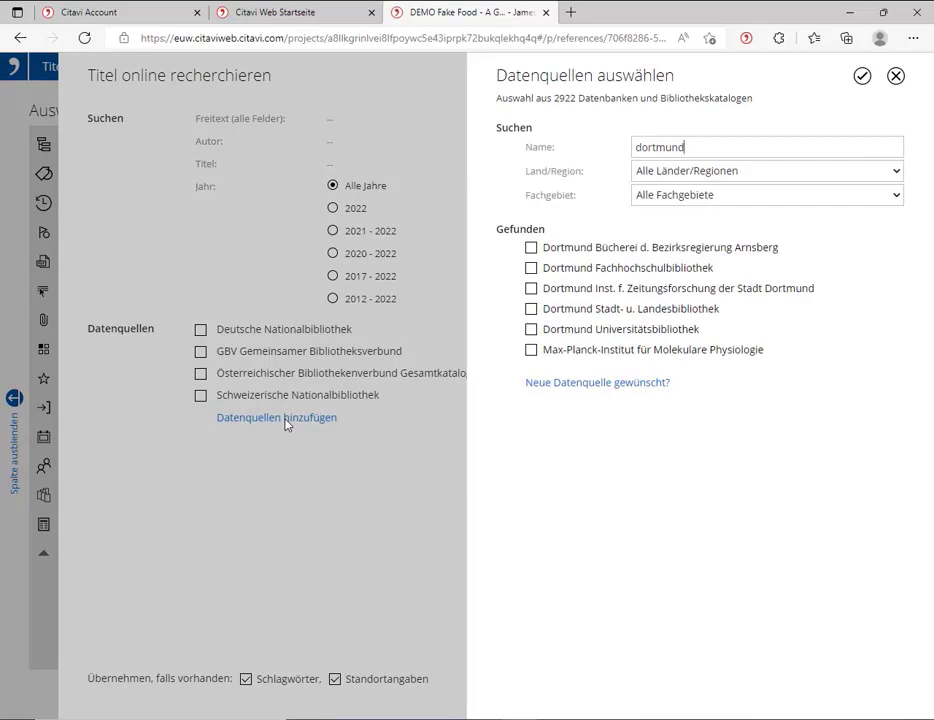
click(531, 330)
click(862, 80)
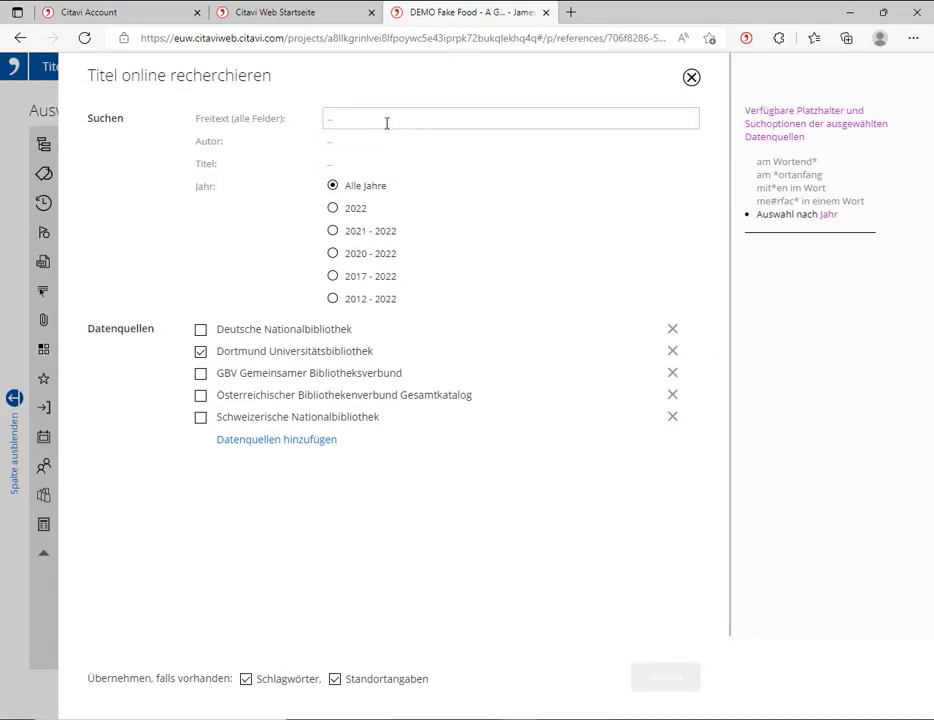
Search all fields in Dortmund Universitätsbibliothek for wissenschaftlich* arbeiten and deselect all the found titles.
text(wis)
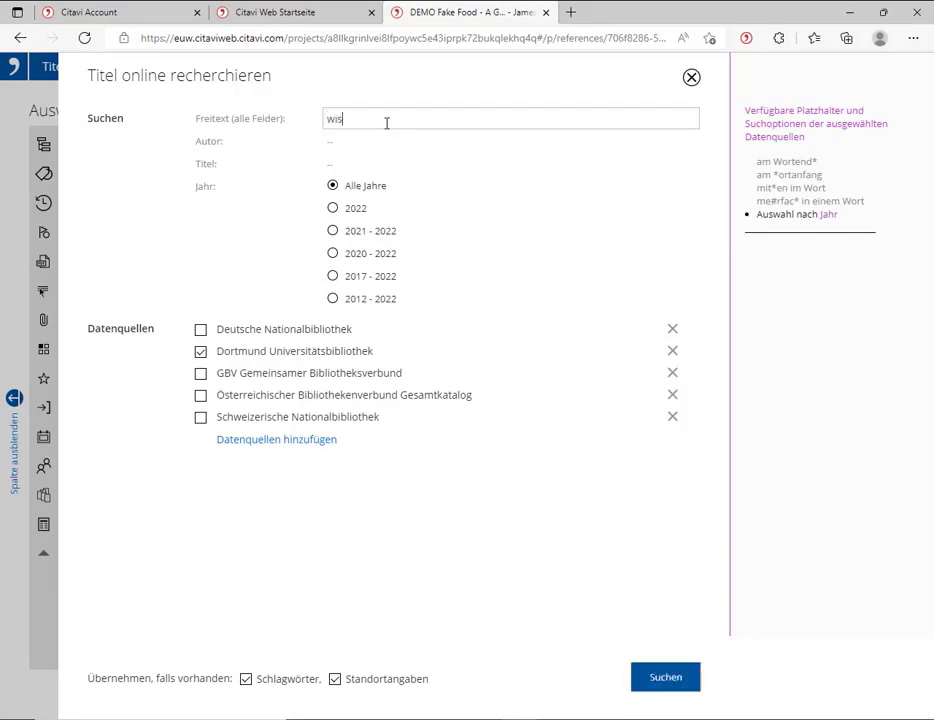
text(senschaftlich* arbeiten)
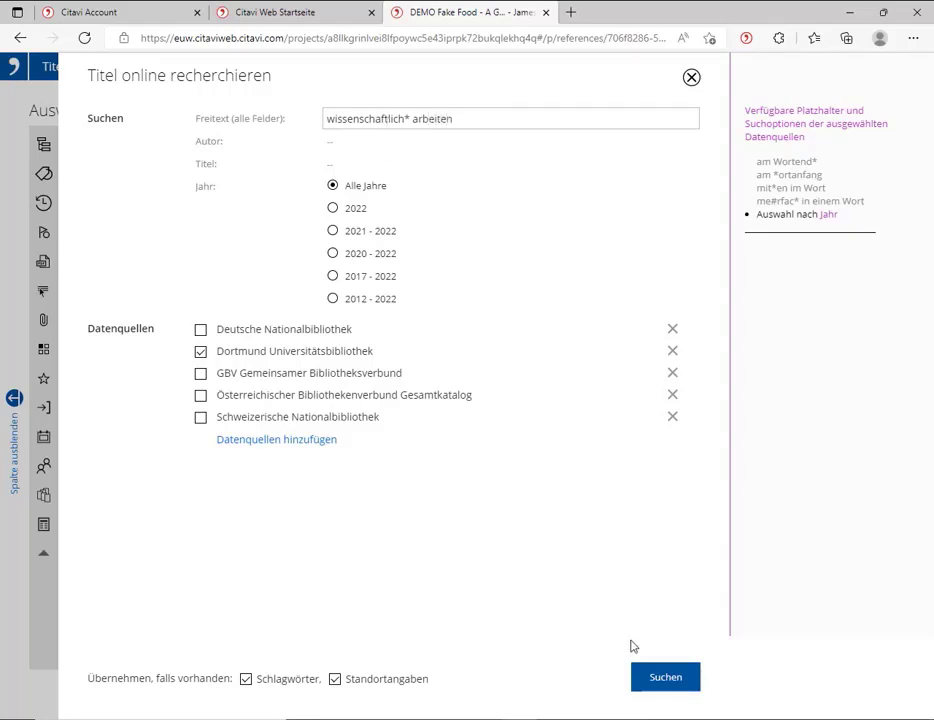
click(664, 677)
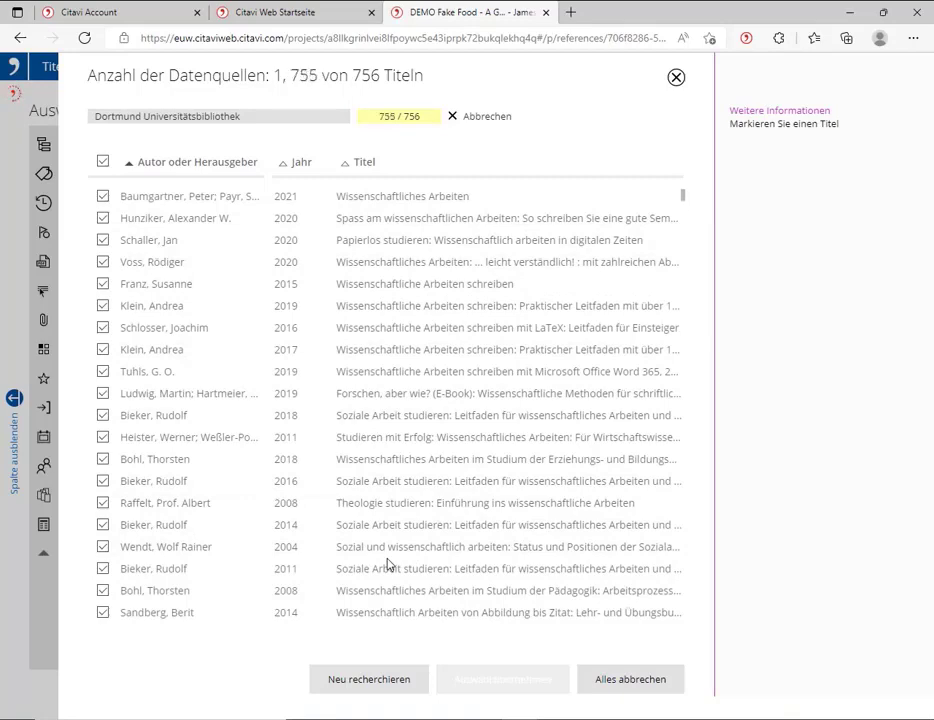
click(104, 166)
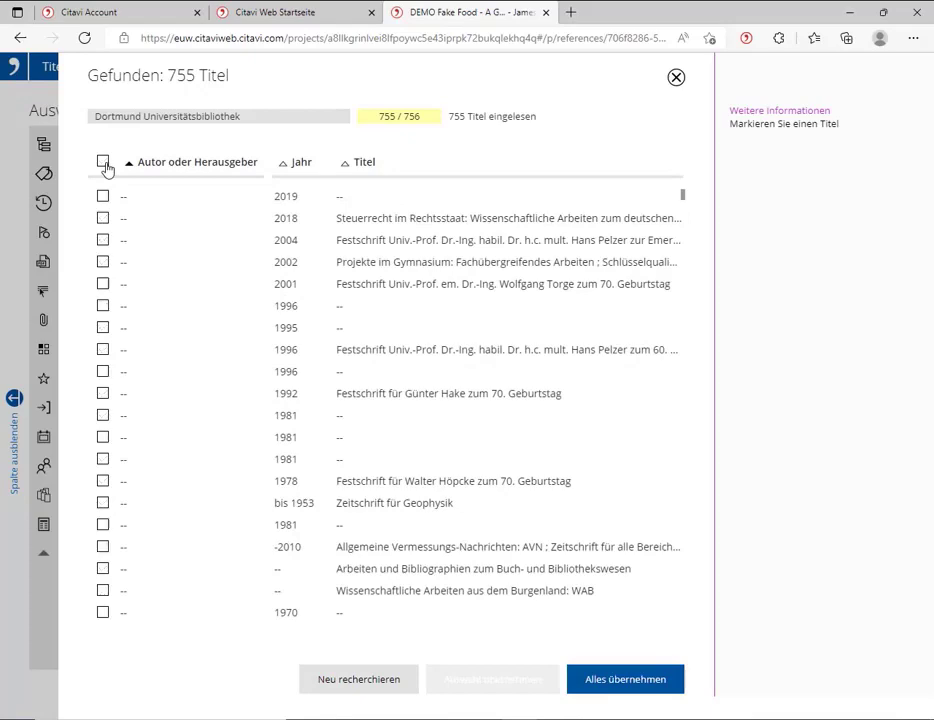
Sort the found titles by year, newest first, and import only Spass am wissenschaftlichen Arbeiten and Academic skills.
click(286, 170)
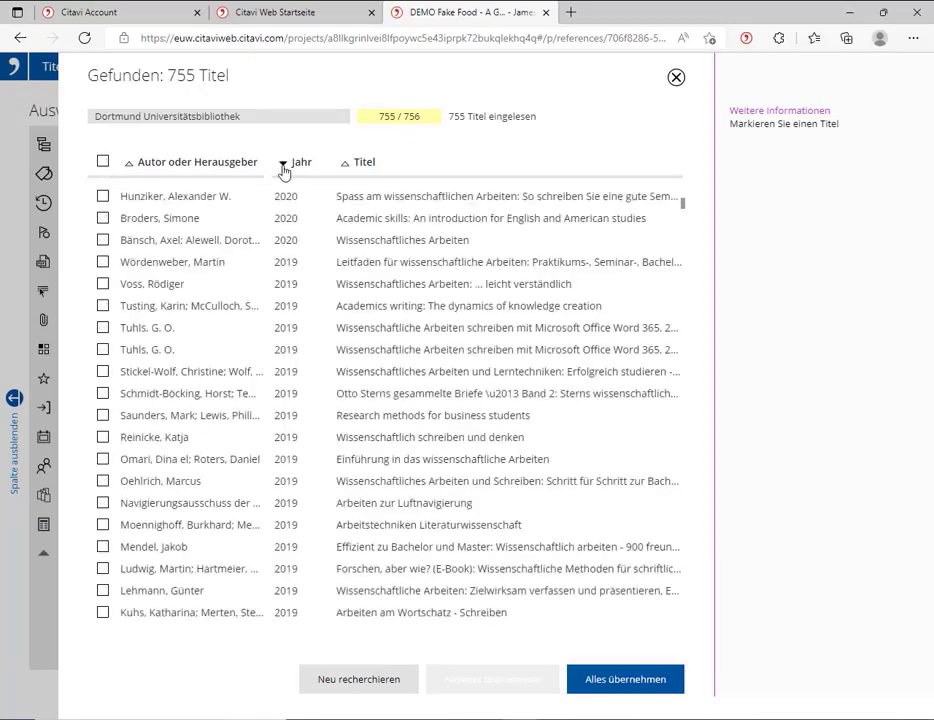
click(103, 196)
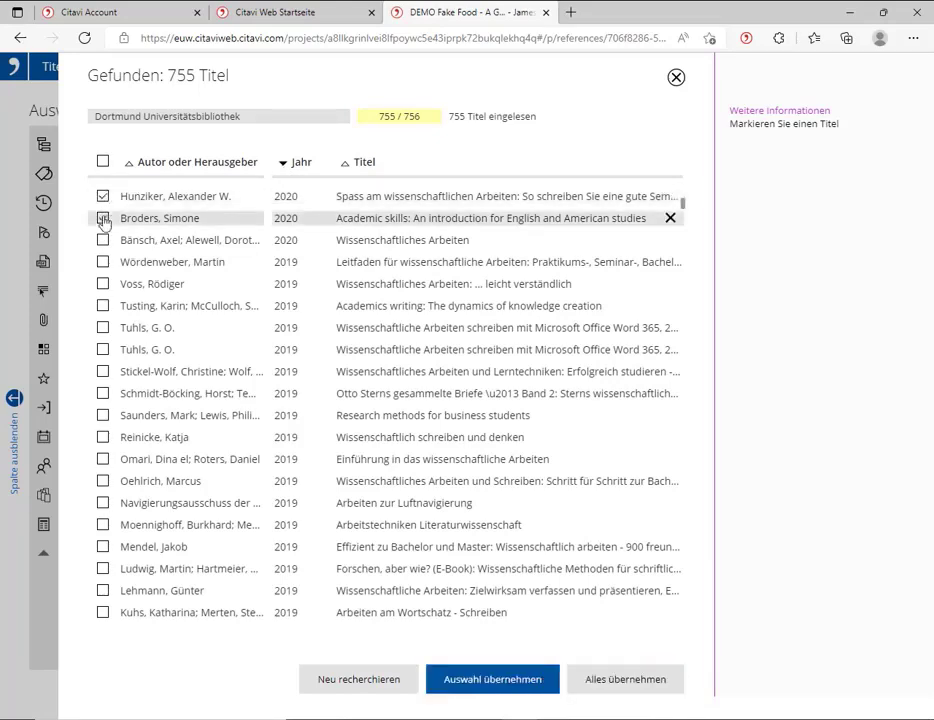
click(103, 218)
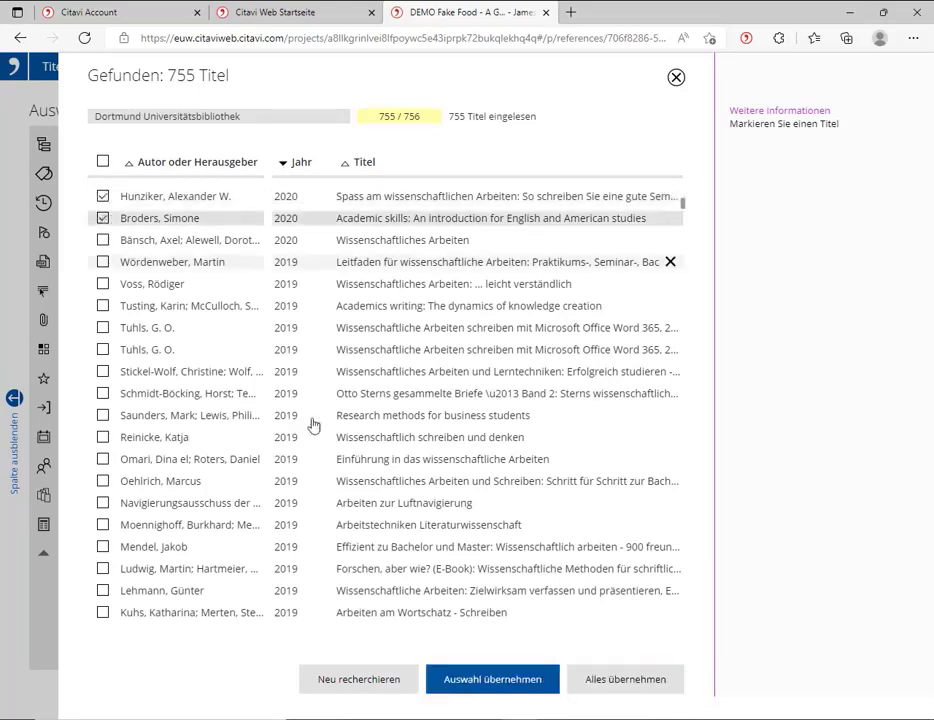
click(490, 683)
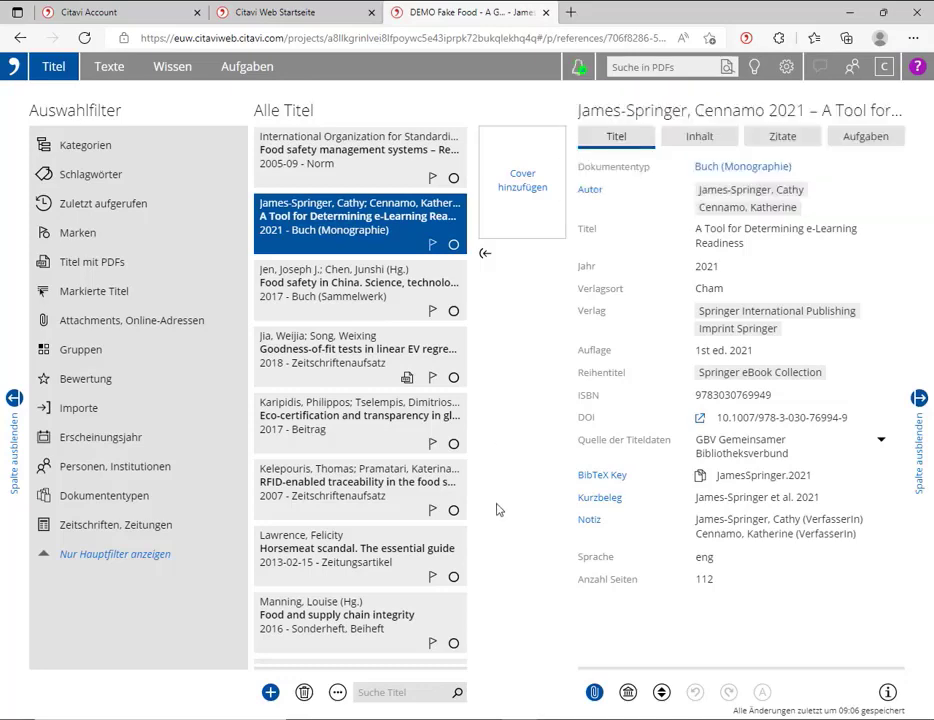
Search the web for ub dortmund in a new browser tab and open the Universitätsbibliothek Dortmund homepage.
click(269, 694)
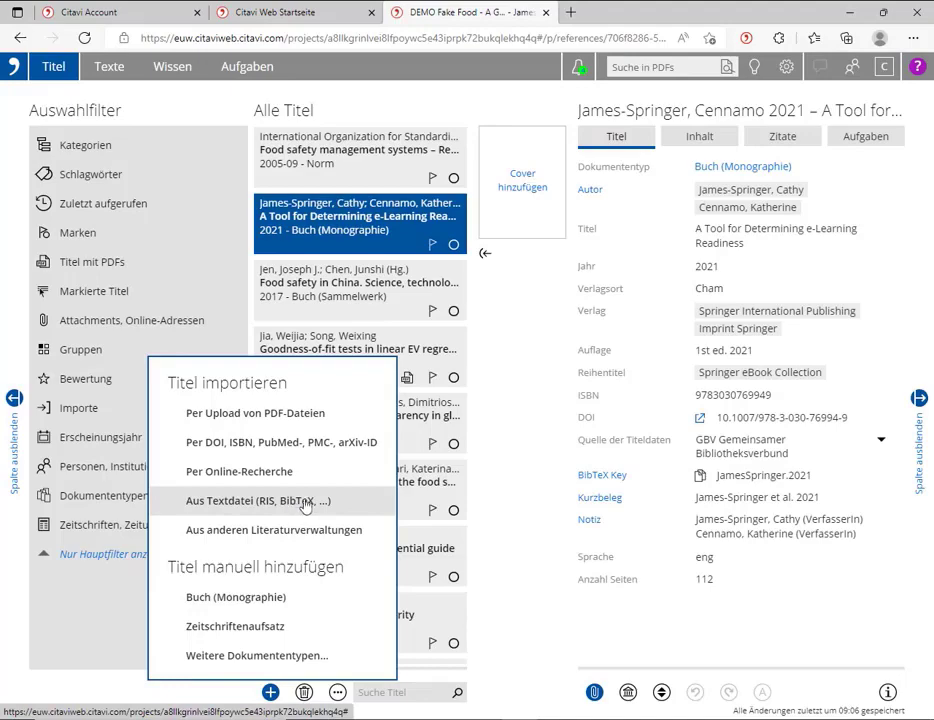
click(572, 16)
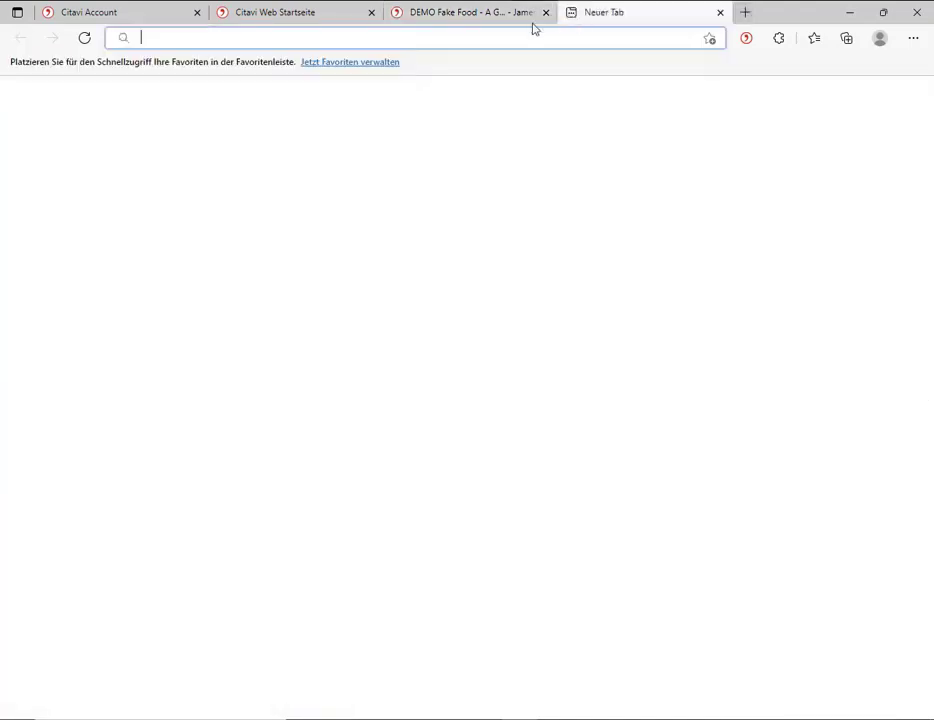
text(ub dortm)
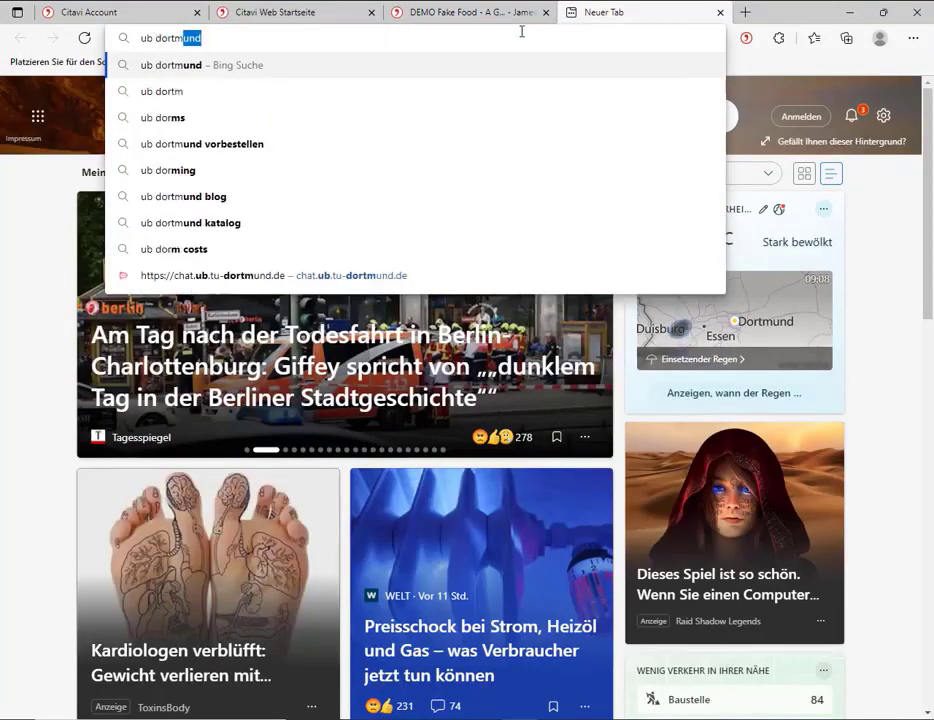
key(Return)
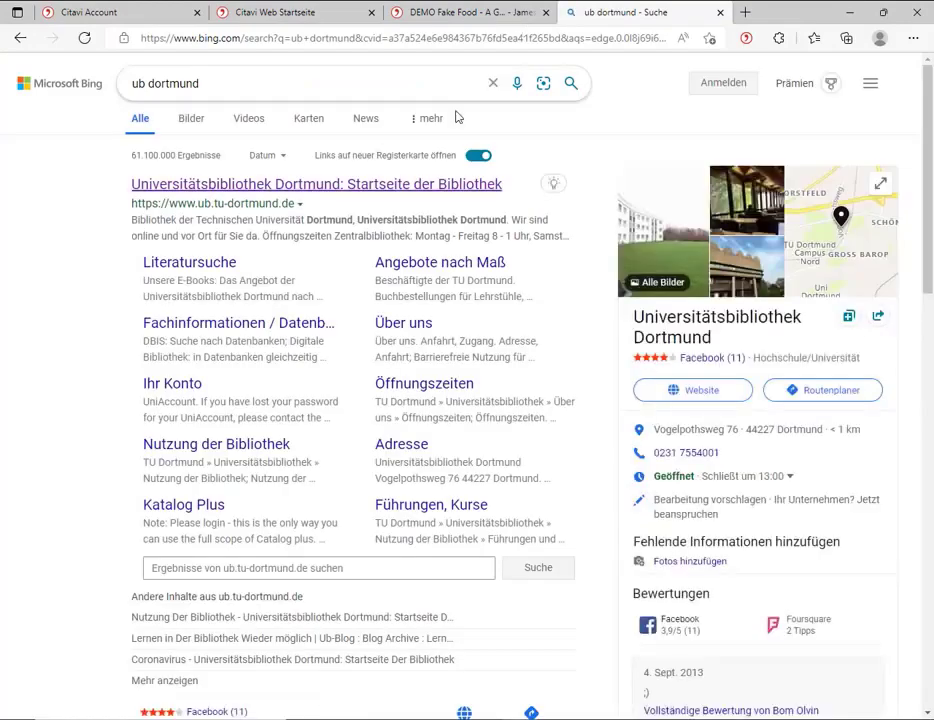
click(435, 188)
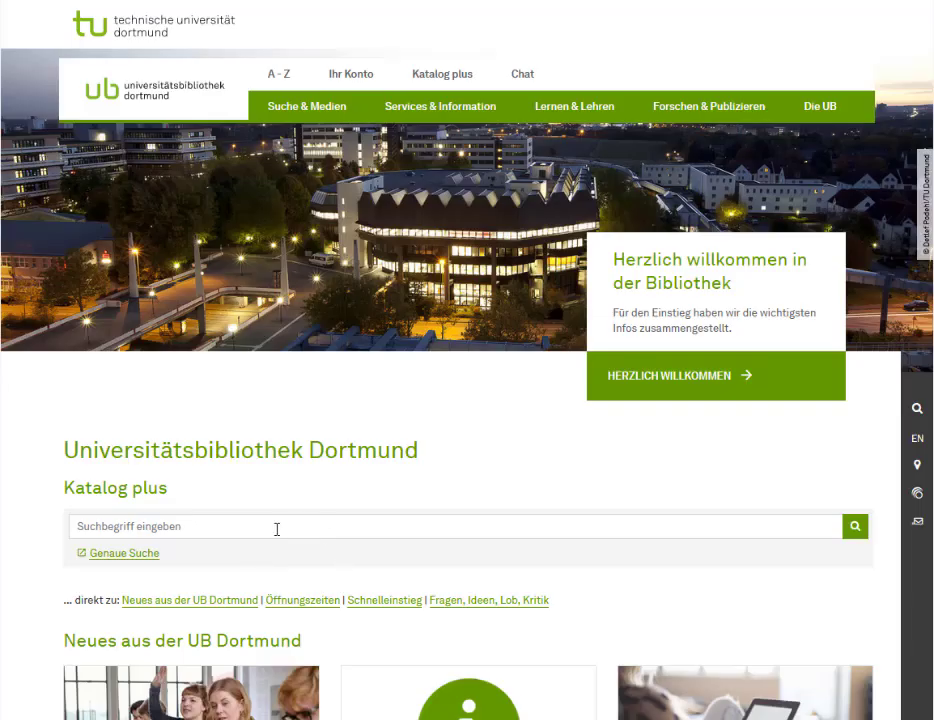
Search Katalog plus for the author's surname together with perceptions of students' learning.
click(170, 522)
text(fernandes percep)
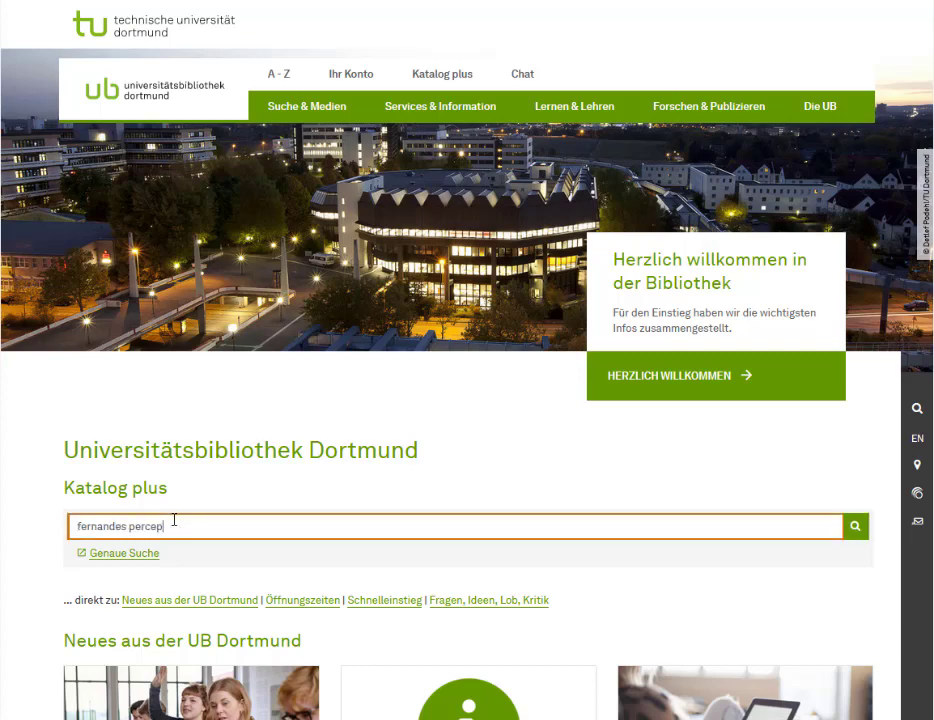
text(tions of students' learning)
key(Return)
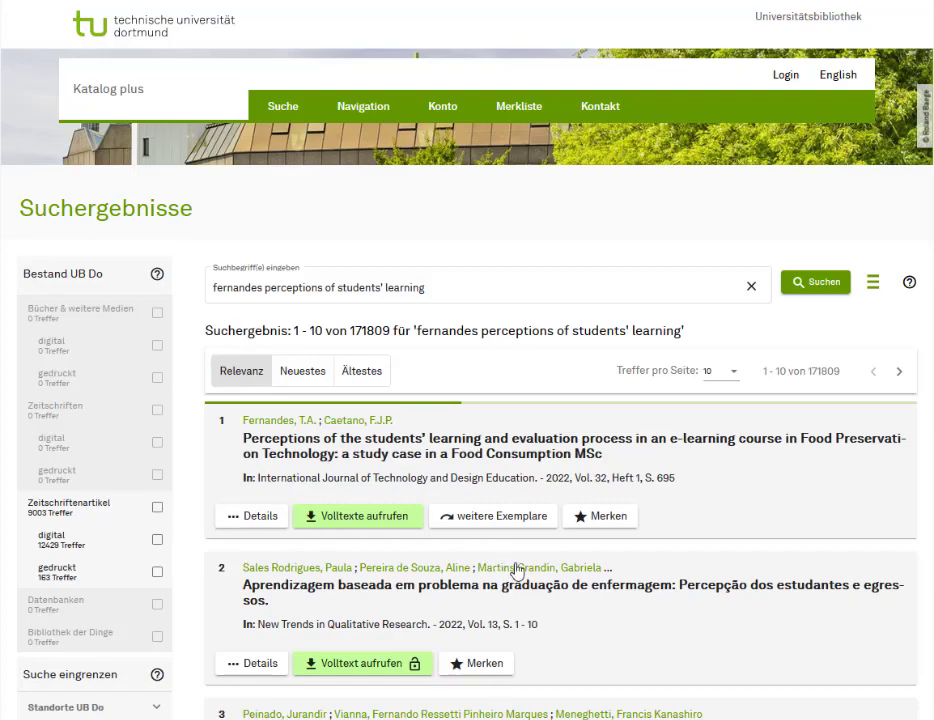
Open the Springer Nature full text of the 2019 food safety and quality e-learning article and download its RIS citation.
scroll(533, 571, down, 5)
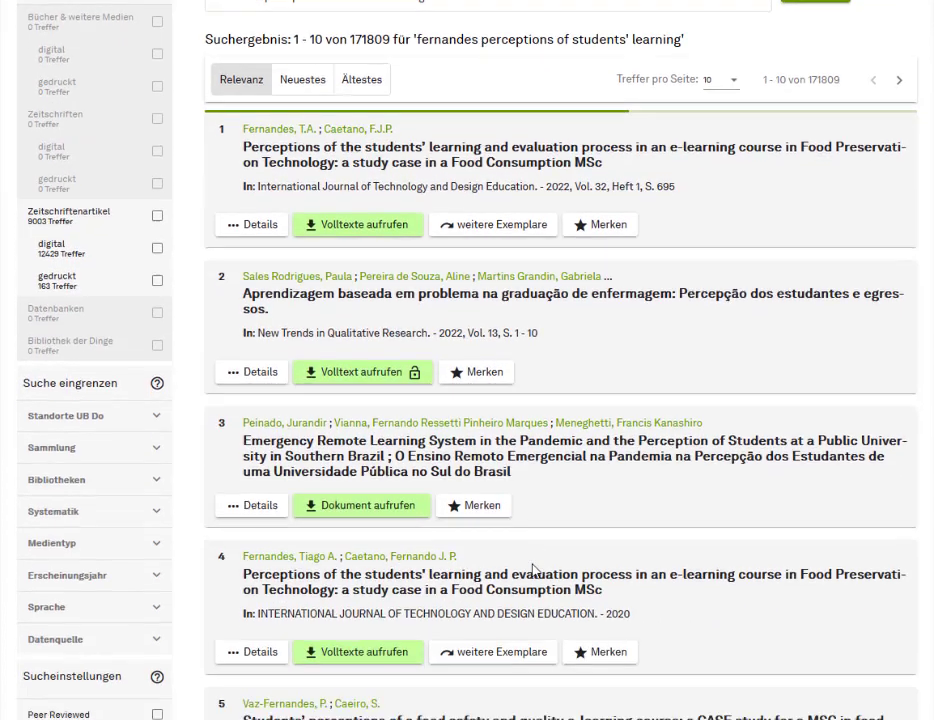
scroll(533, 571, down, 2)
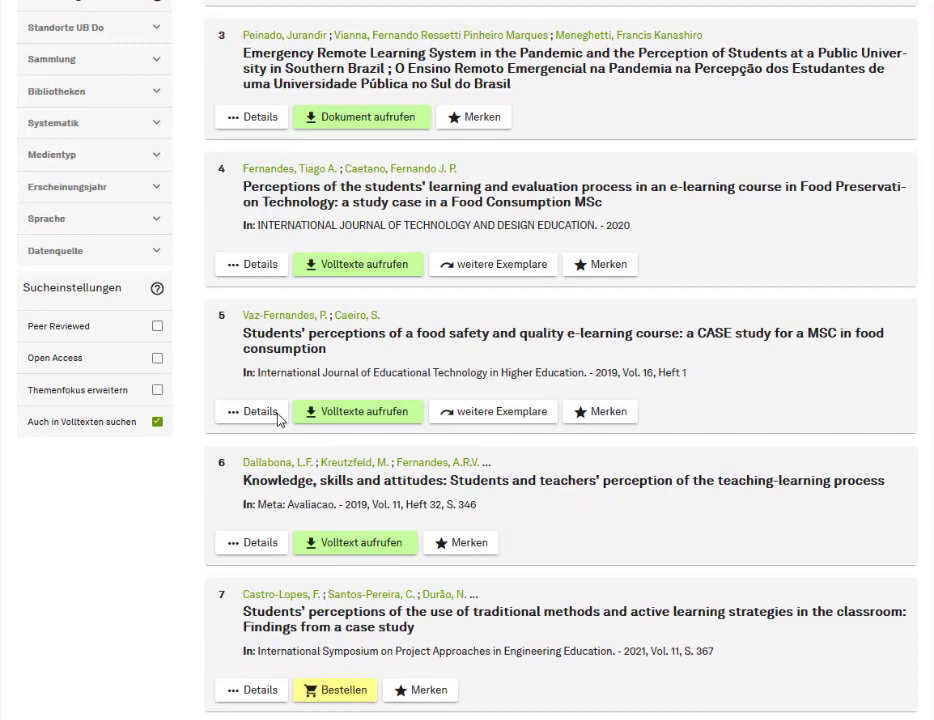
click(279, 418)
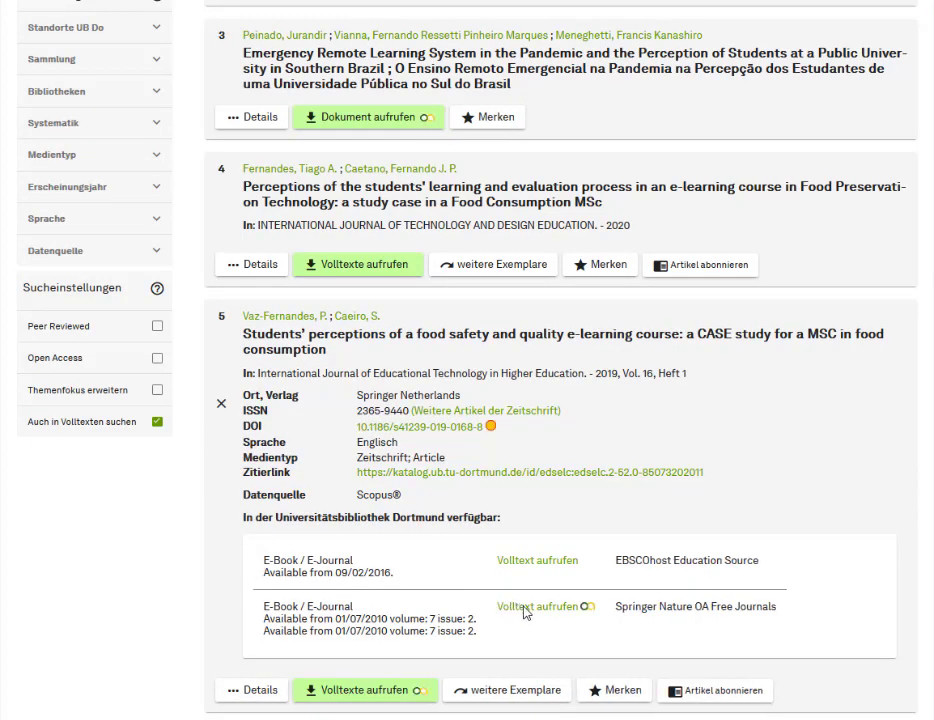
click(524, 607)
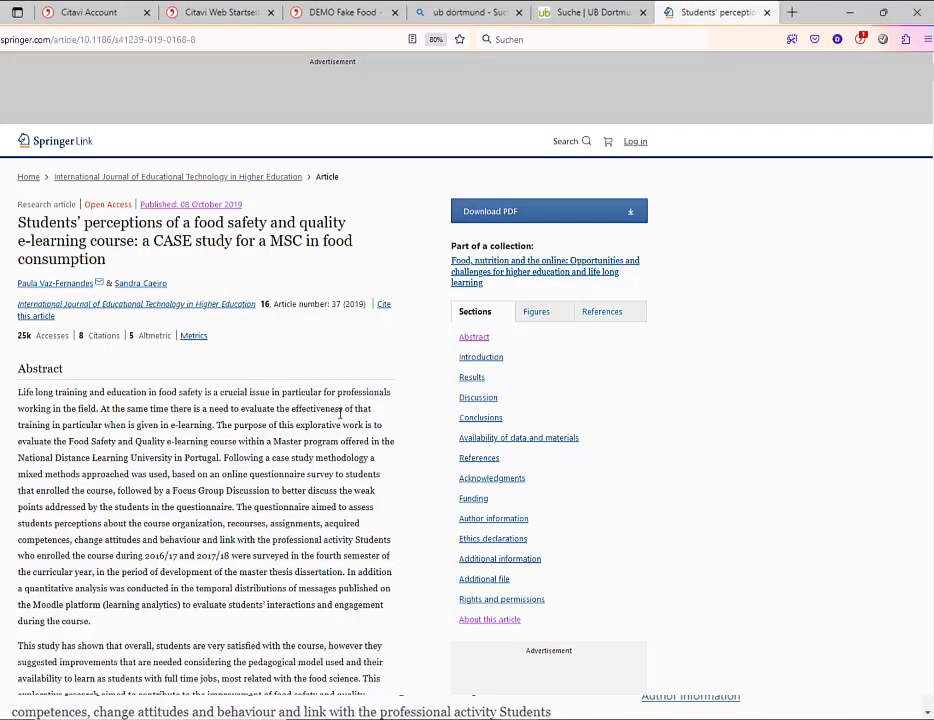
click(496, 621)
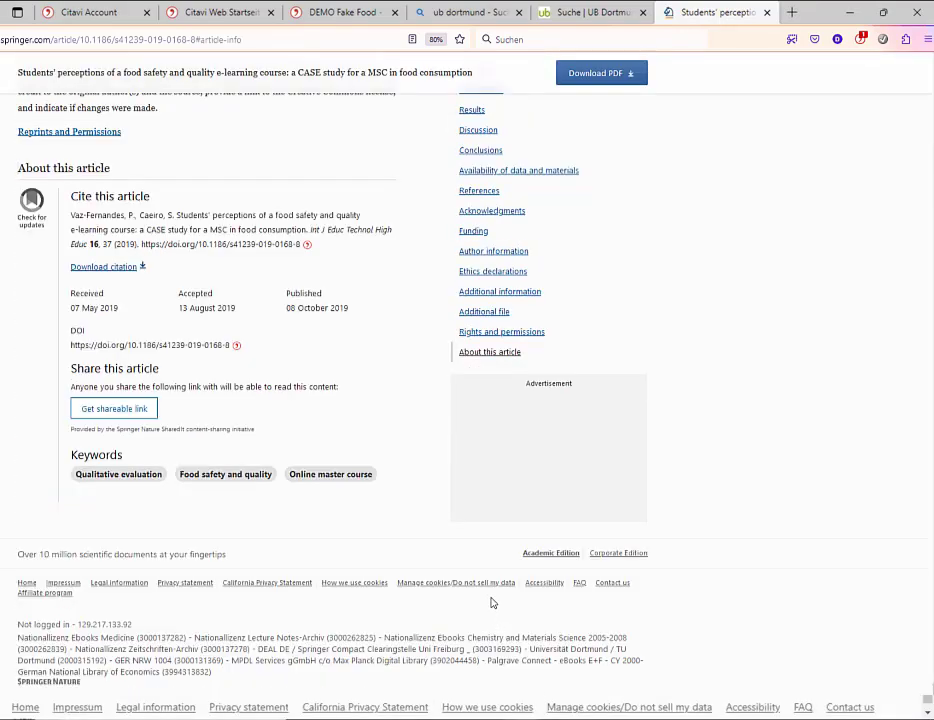
click(110, 267)
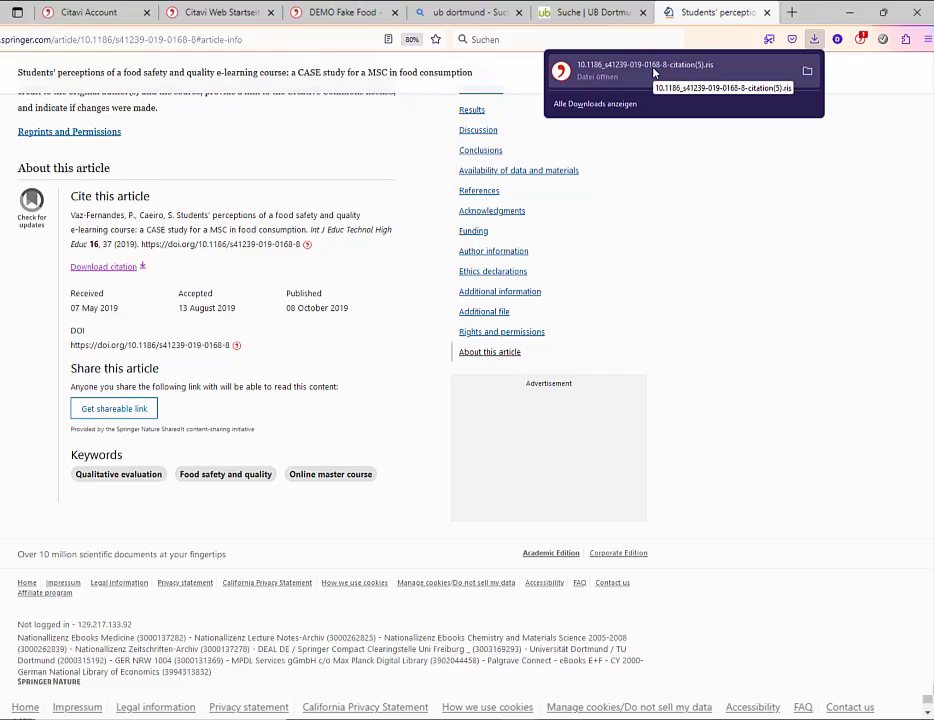
click(345, 12)
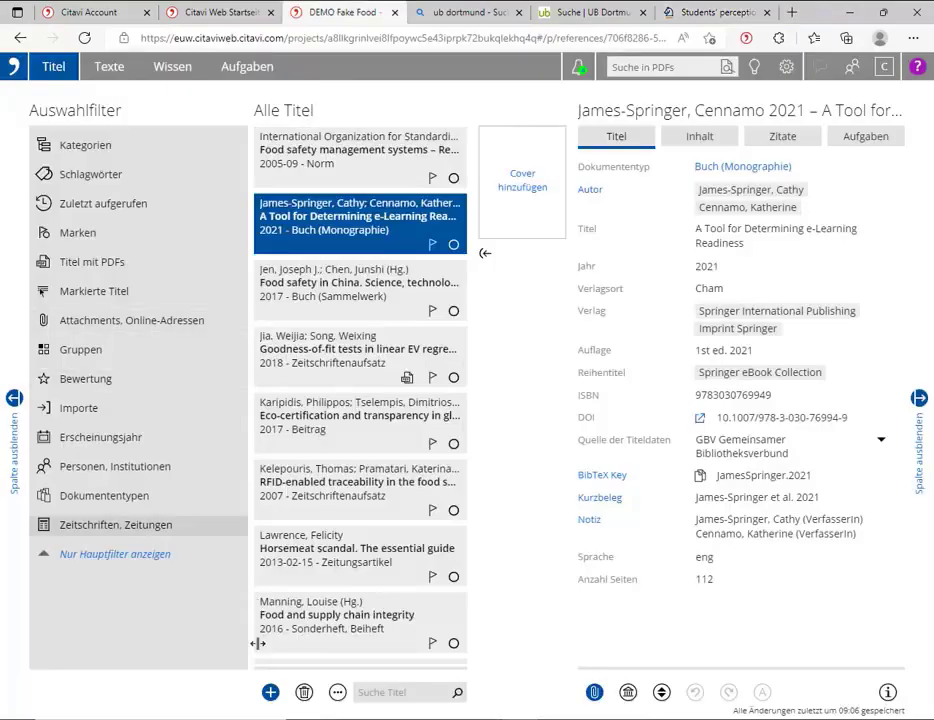
click(271, 692)
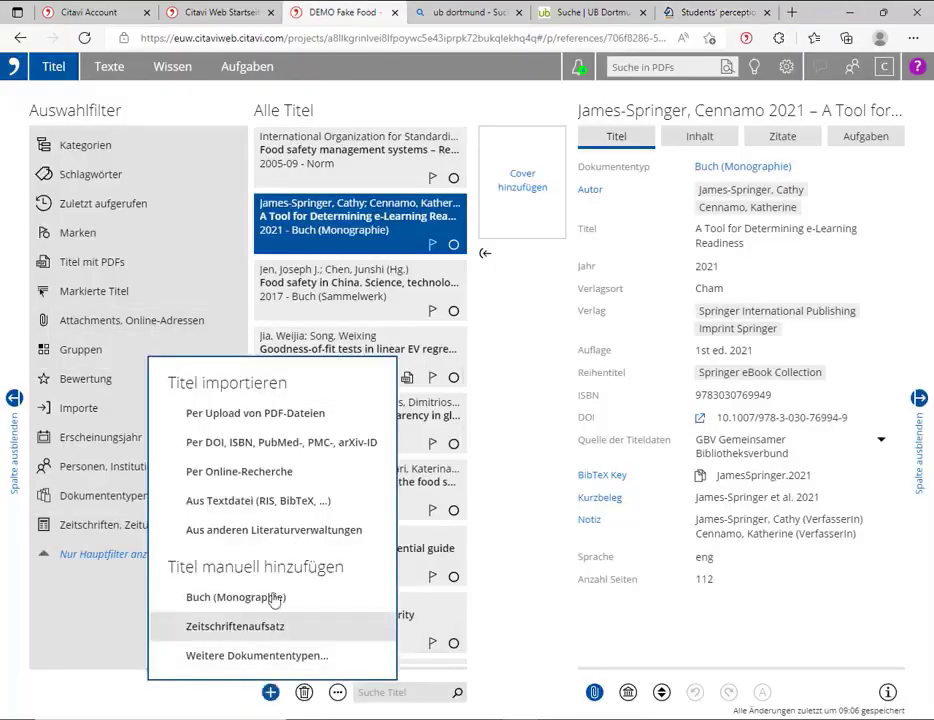
click(310, 500)
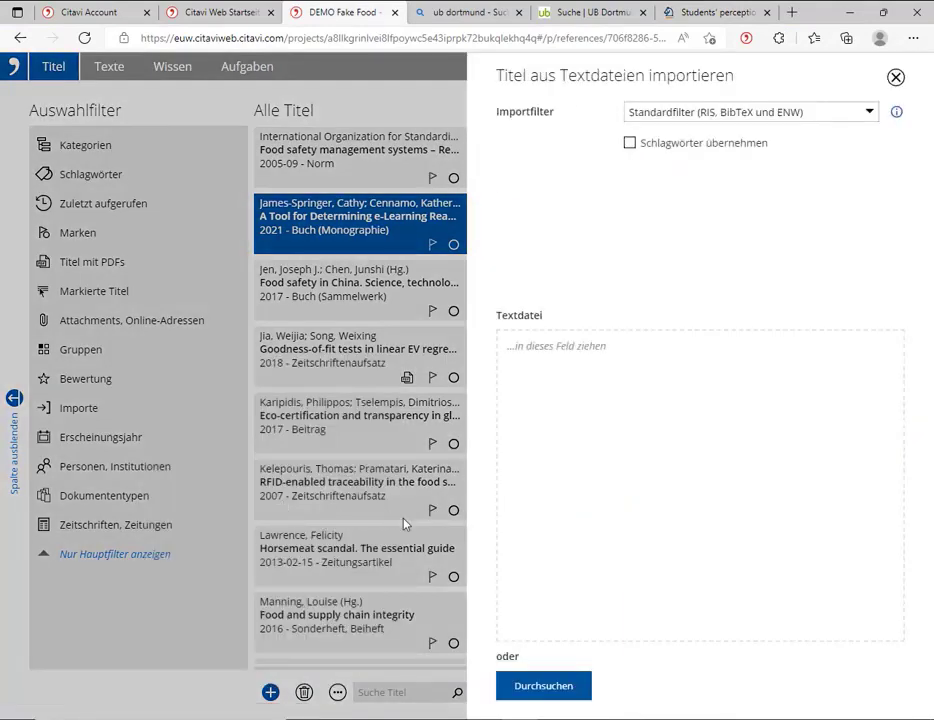
click(546, 690)
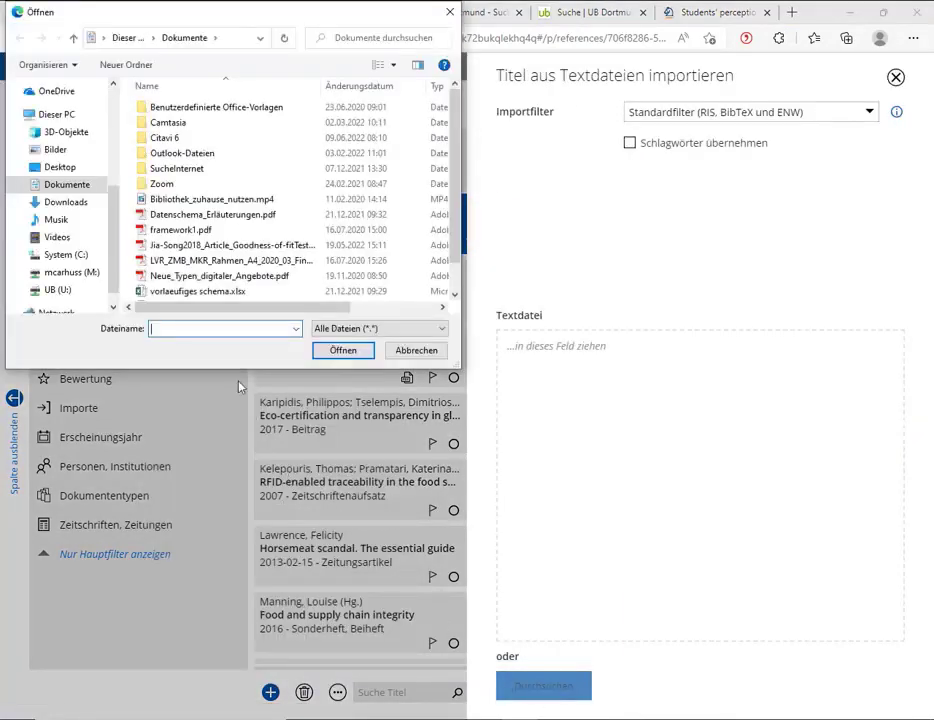
click(83, 204)
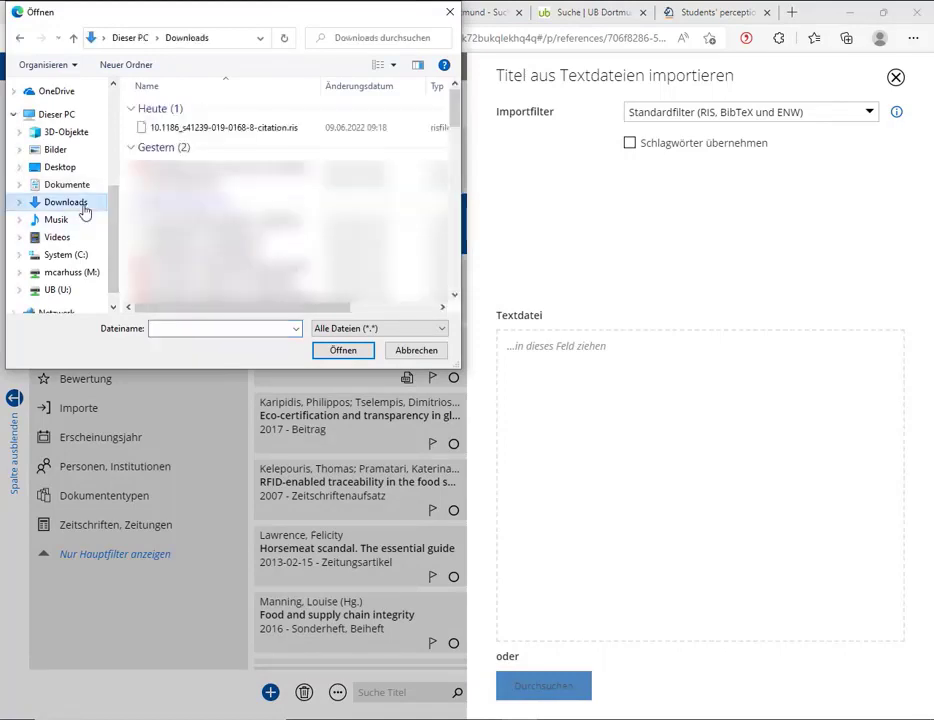
click(198, 128)
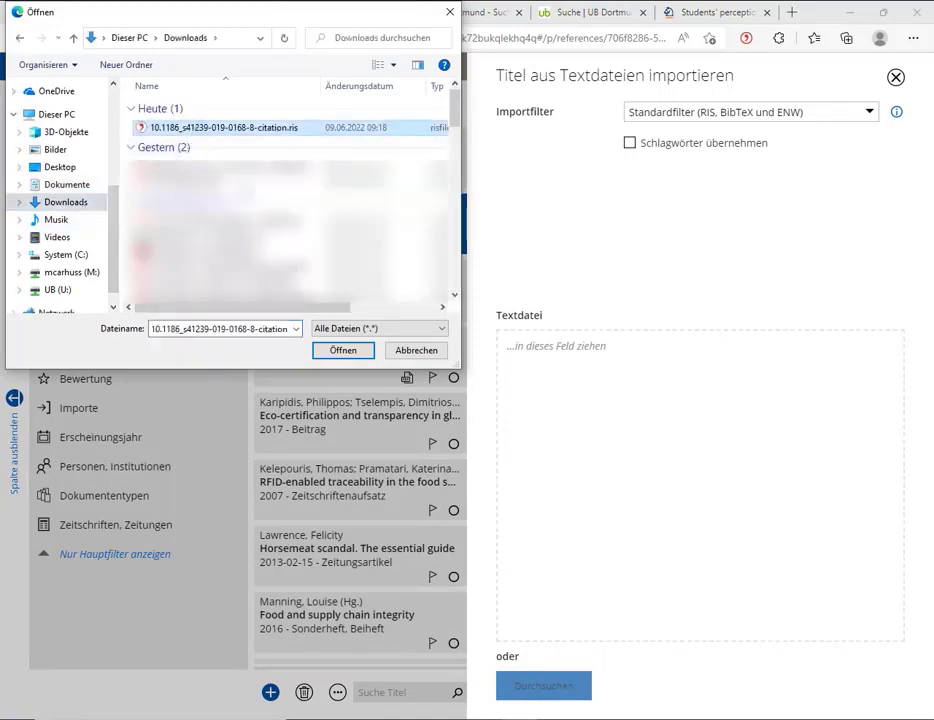
click(336, 350)
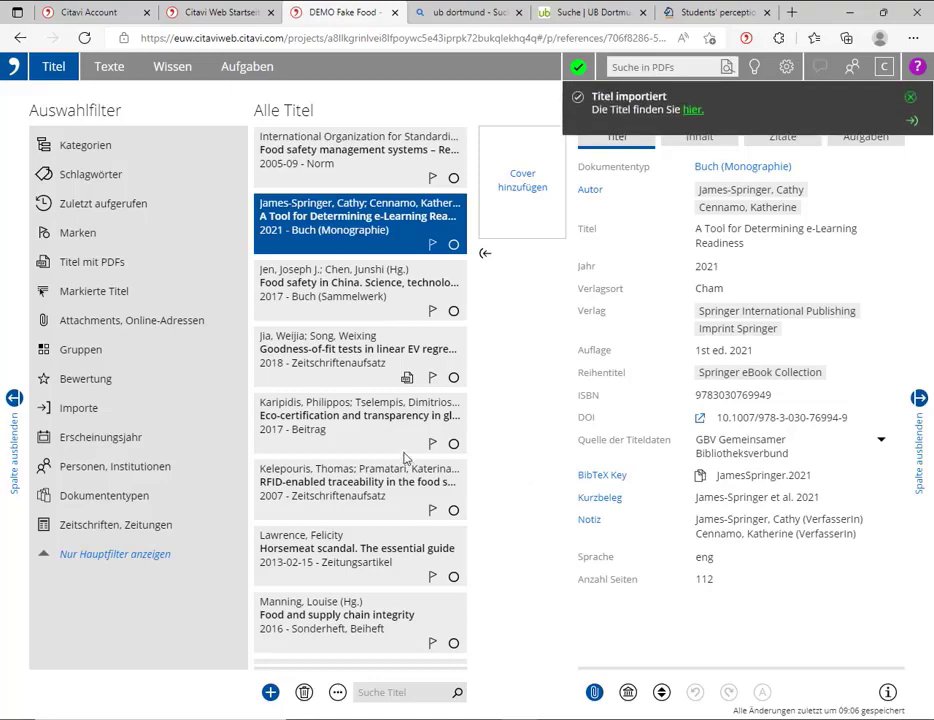
Review the RIS-imported article's title data and abstract through the import group Datei-Import 09.06.2022 09:19, then return to the full title list.
click(152, 409)
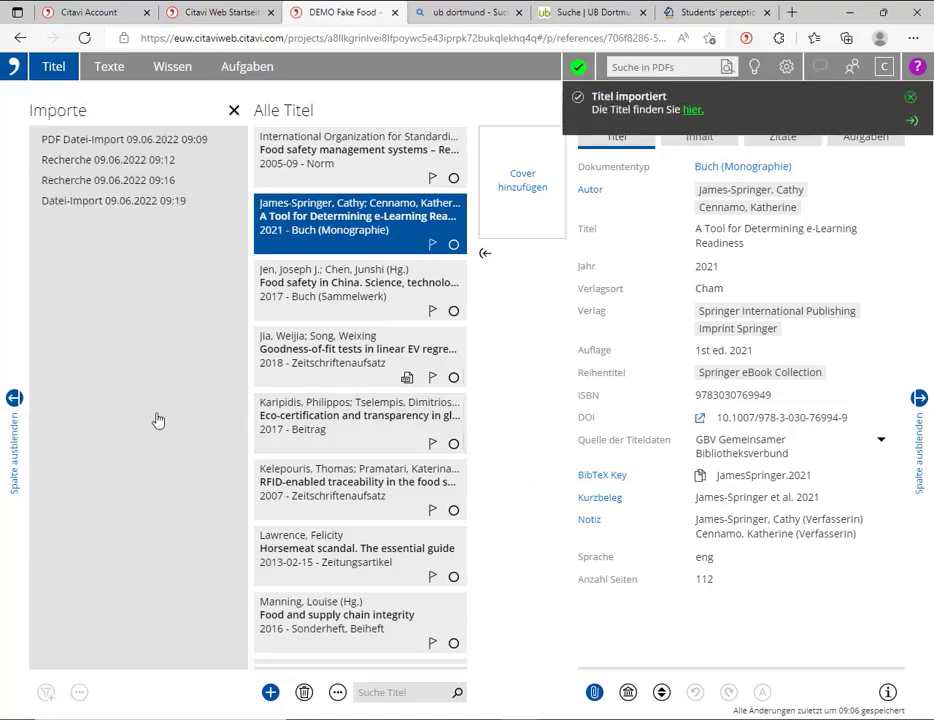
click(109, 206)
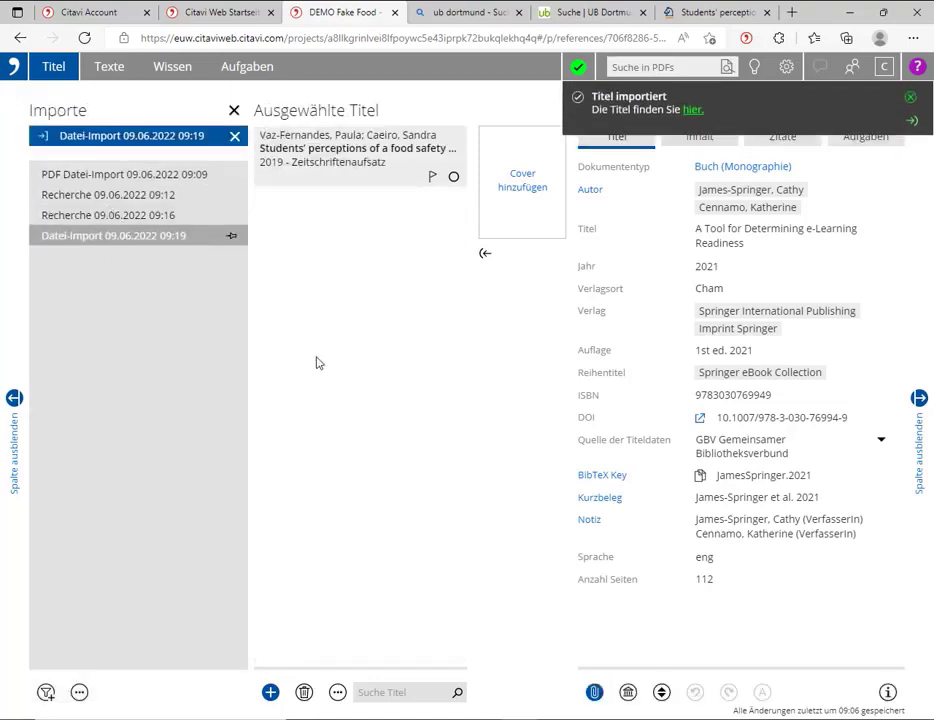
click(358, 168)
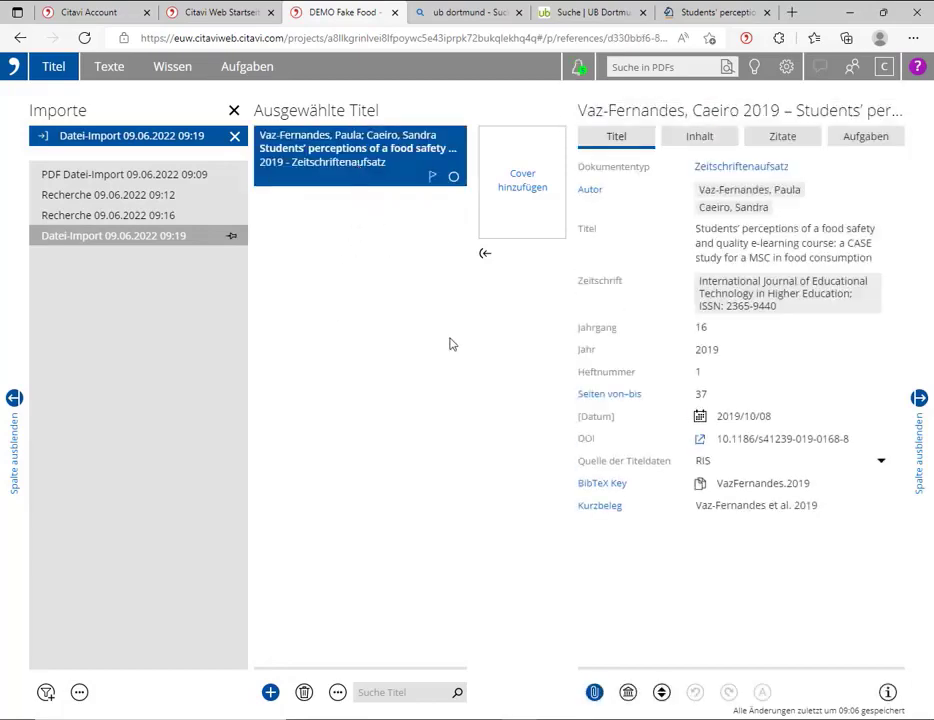
click(700, 148)
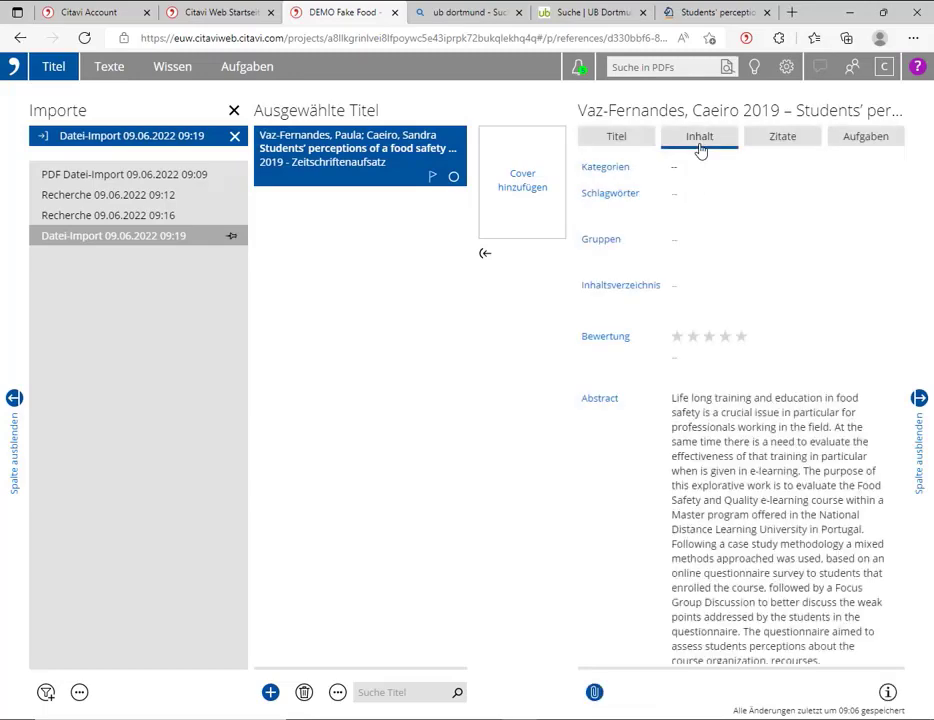
click(732, 420)
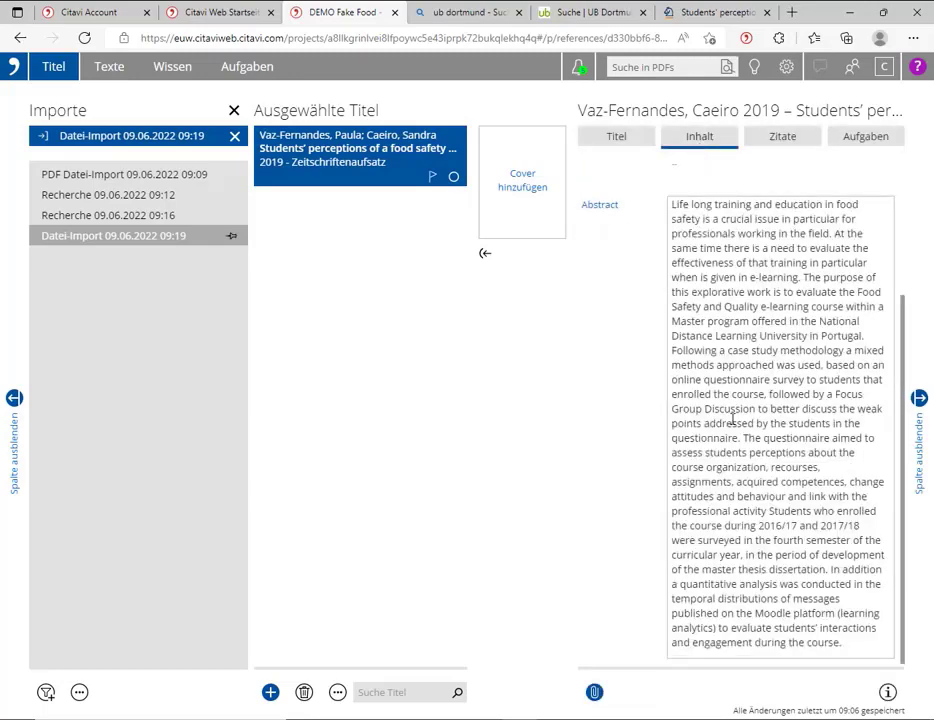
scroll(732, 420, up, 2)
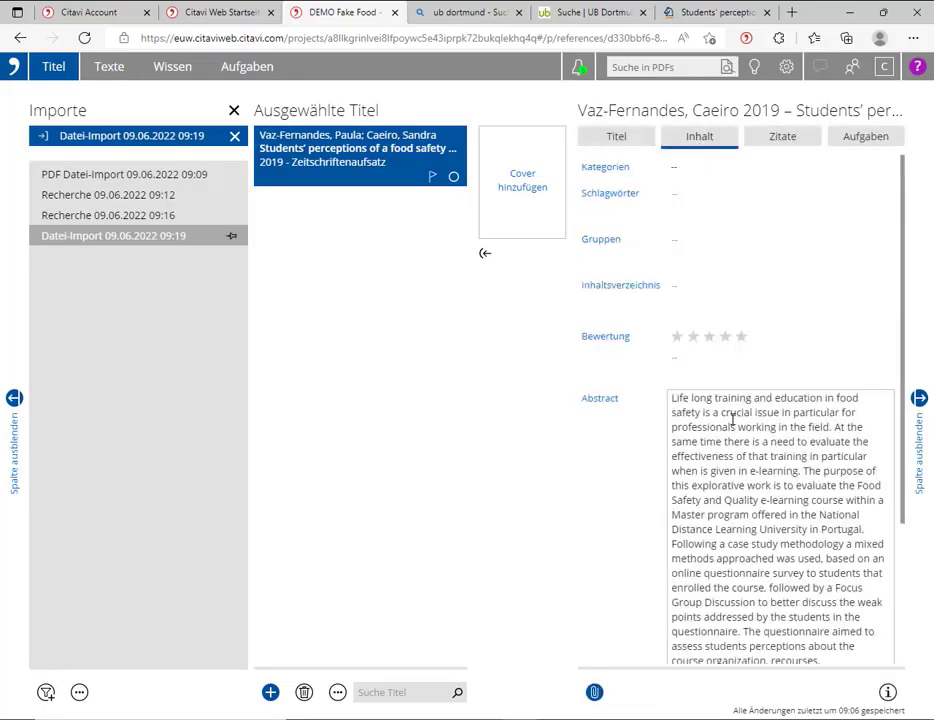
click(234, 110)
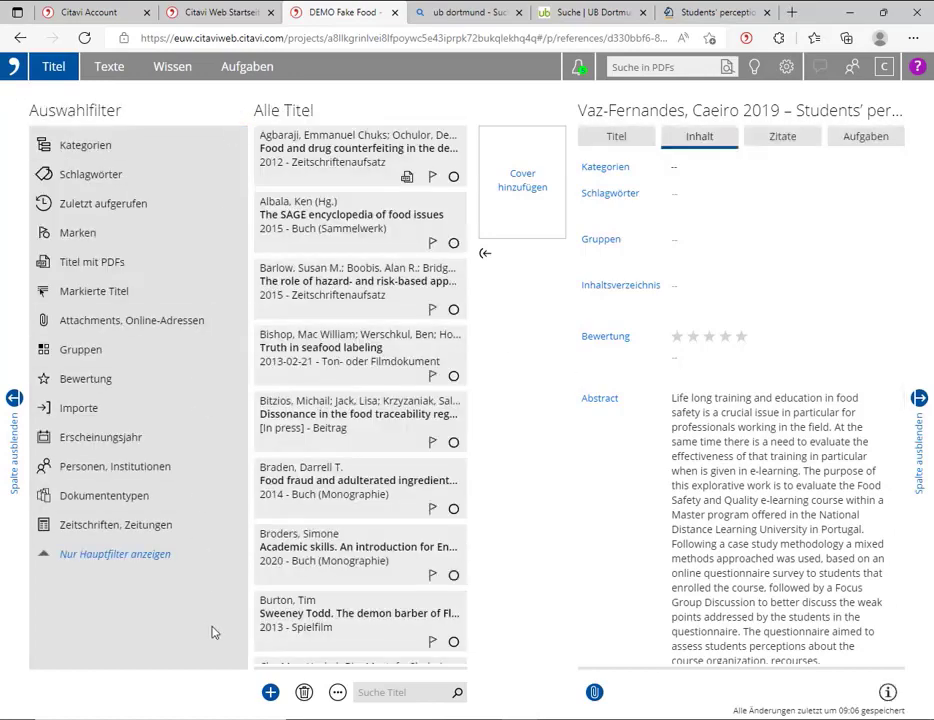
Manually add a Buch (Monographie), entering the author's name and the title Wie Farben wirken.
click(270, 694)
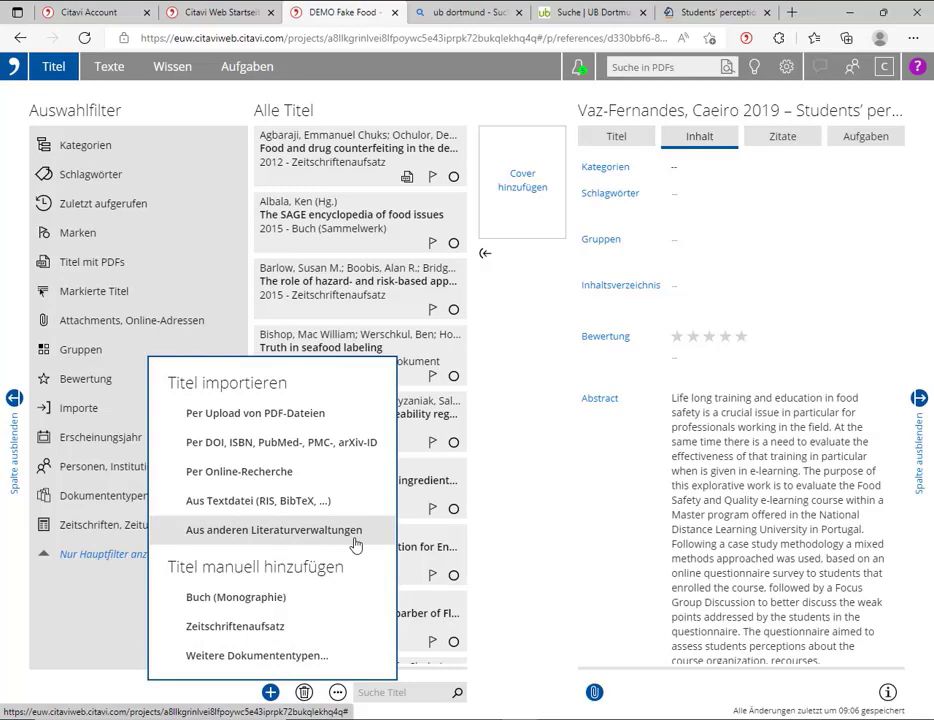
click(260, 595)
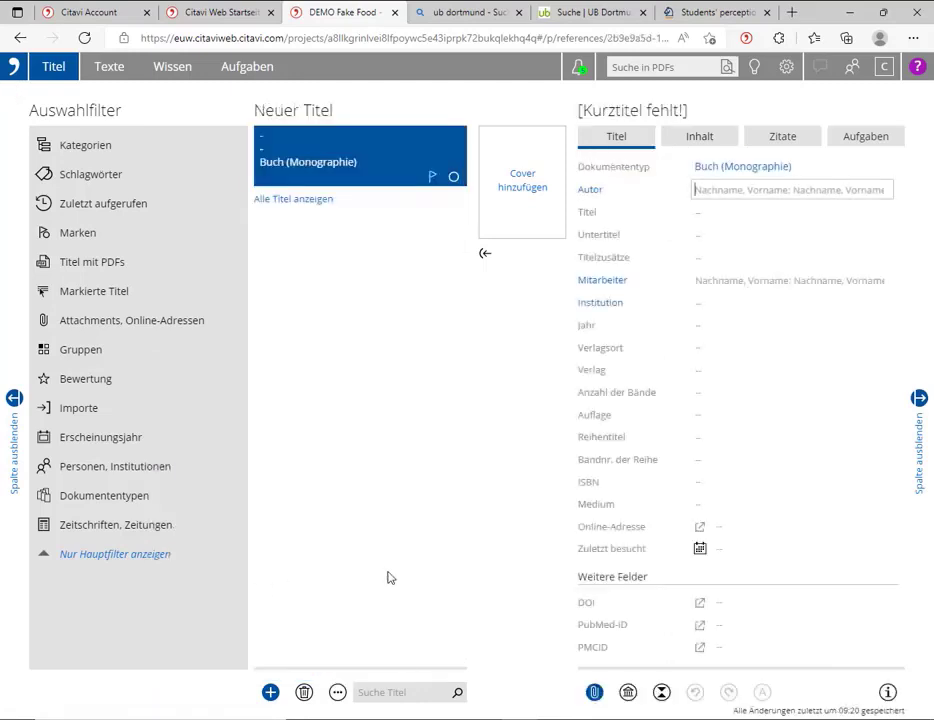
click(733, 194)
text(Heller, Eva)
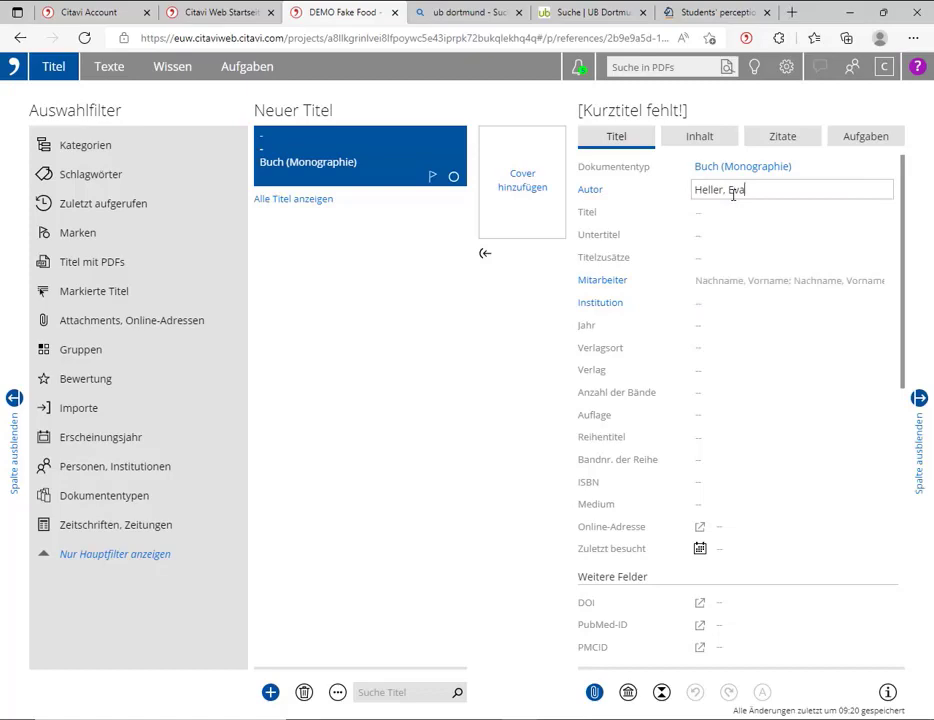
click(734, 211)
text(Wie Farben wirken)
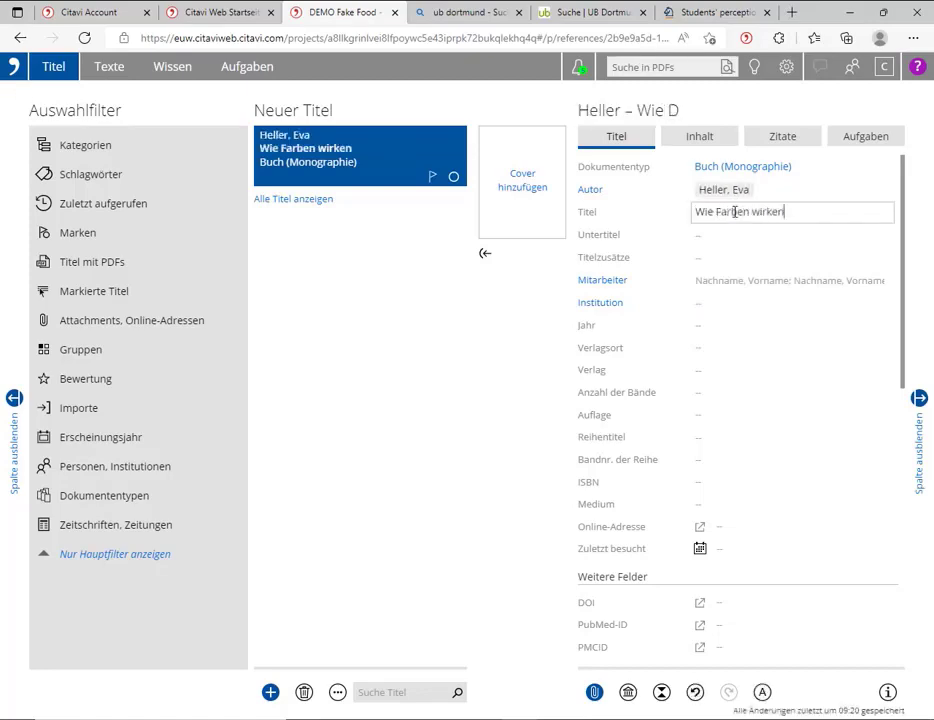
Complete the book entry with the subtitle Farbpsychologie, Farbsymbolik, kreative Farbgestaltung, the year 2022 and the place of publication Reinbeck bei Hamburg.
click(734, 233)
text(Farbpsychologie, Farbsymbolik, kreative Farbgestaltung)
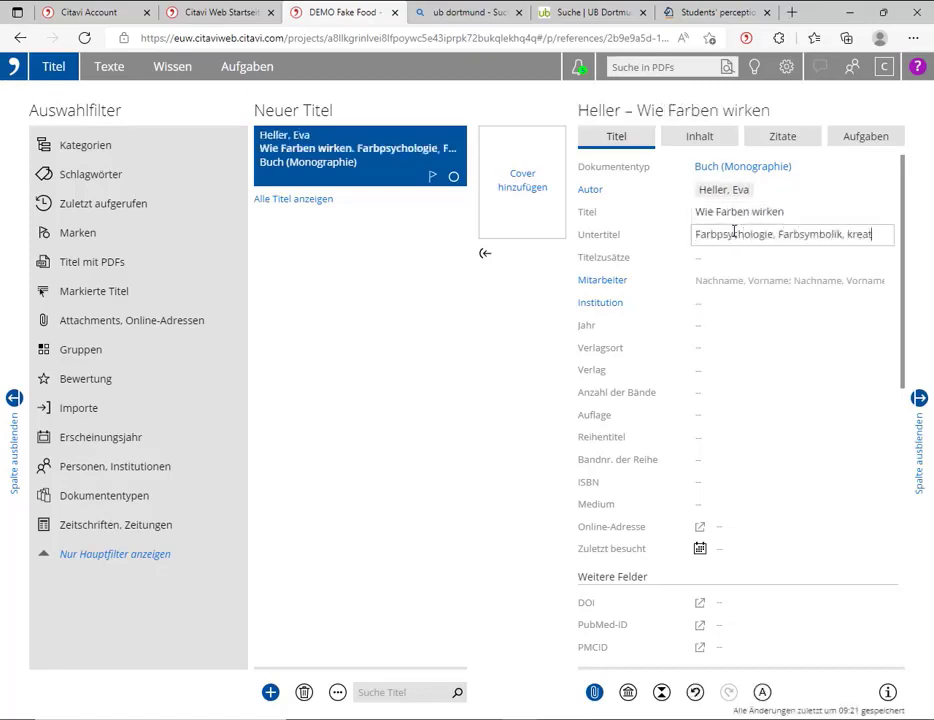
click(703, 339)
text(2022)
click(705, 361)
text(Reinbeck bei Hamburg)
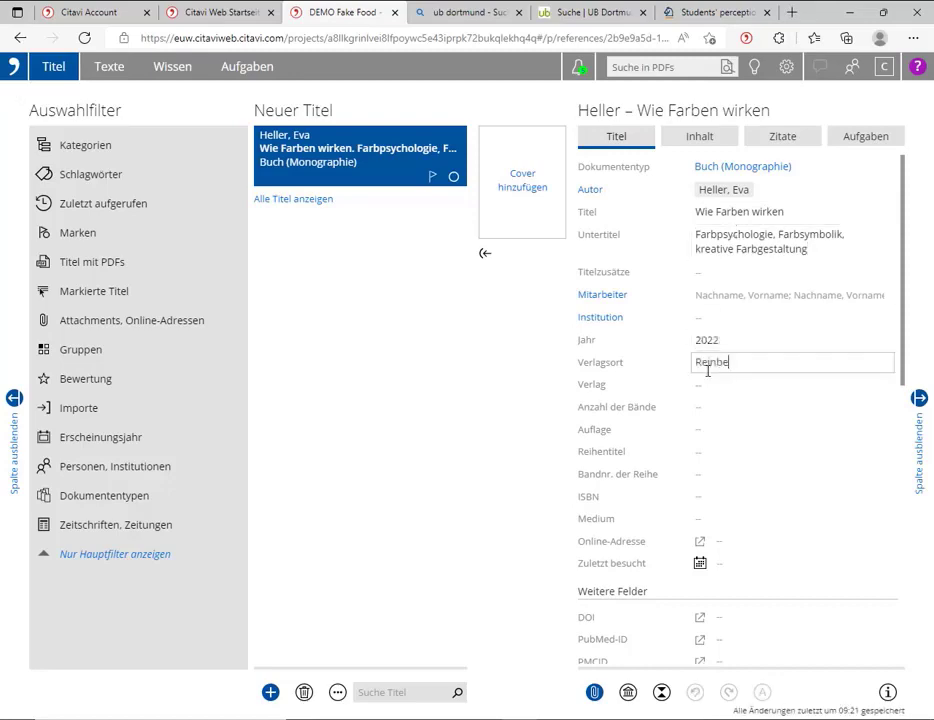
Enter Rowohlt Taschenbuch Verlag as publisher and 10. Auflage as edition, and return to the full title list.
click(707, 383)
text(Rowohlt Taschenbuch Verlag)
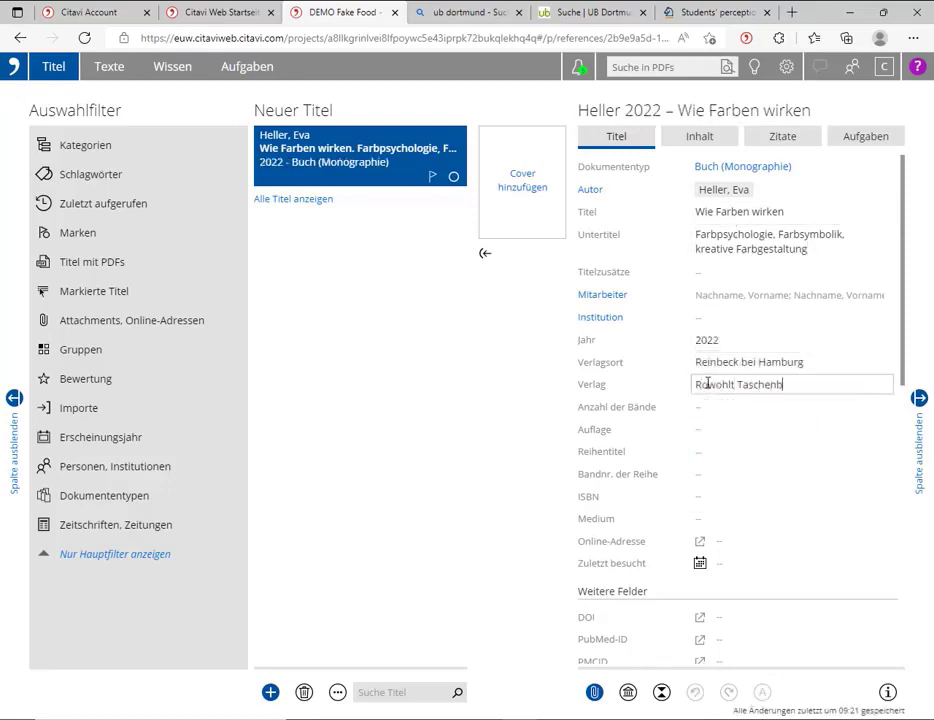
click(720, 428)
text(10. Auflage)
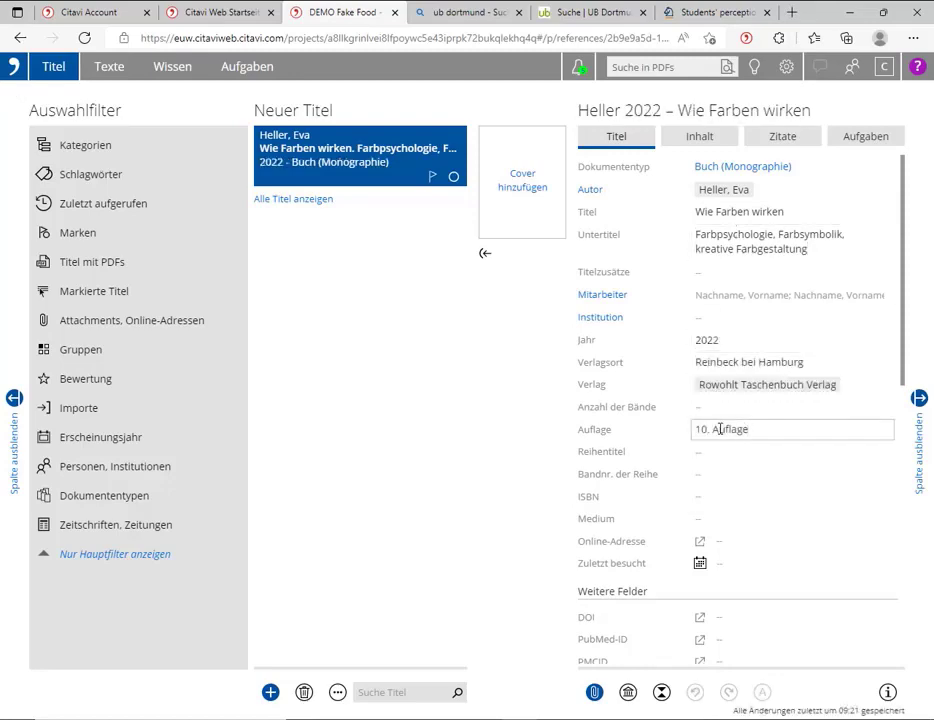
click(306, 212)
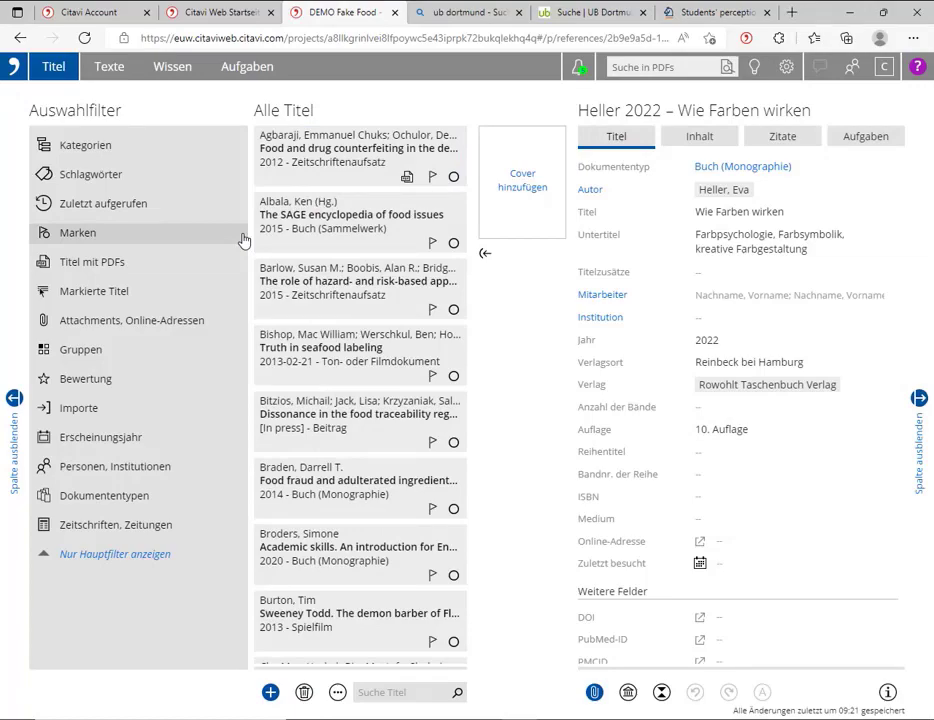
Switch to the UB Dortmund catalogue and search for internationale rechnungslegung together with the author's surname.
click(569, 16)
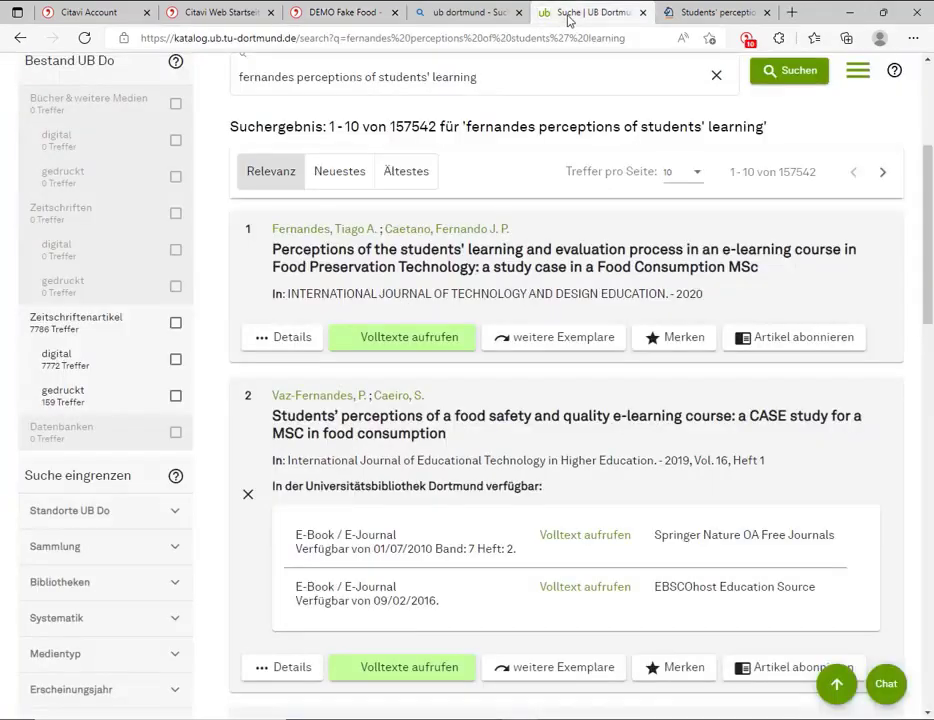
drag(537, 77, 213, 77)
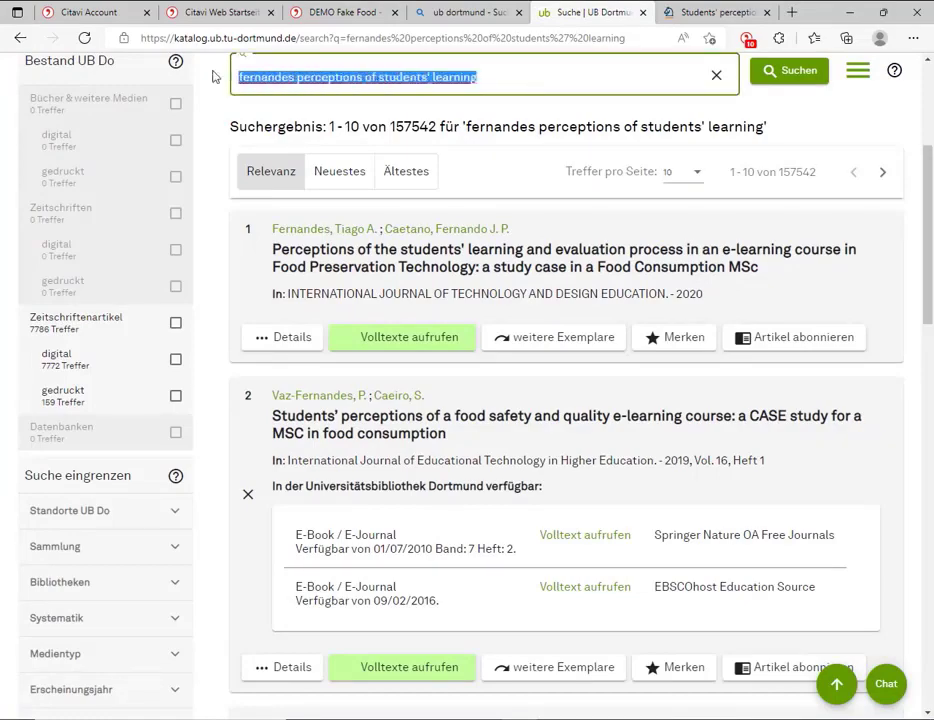
scroll(333, 224, up, 2)
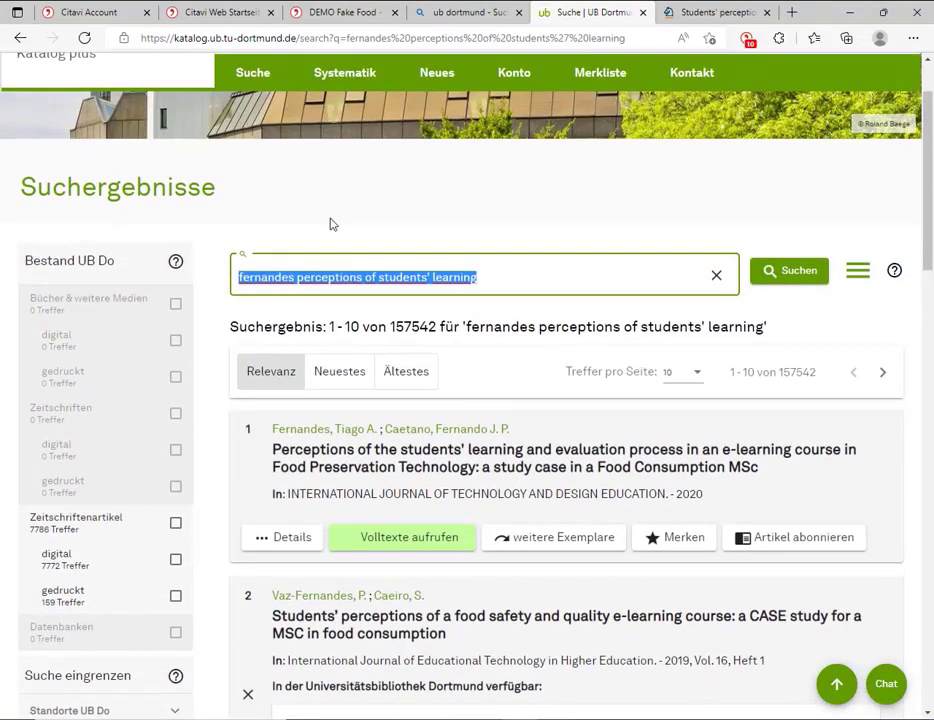
key(BackSpace)
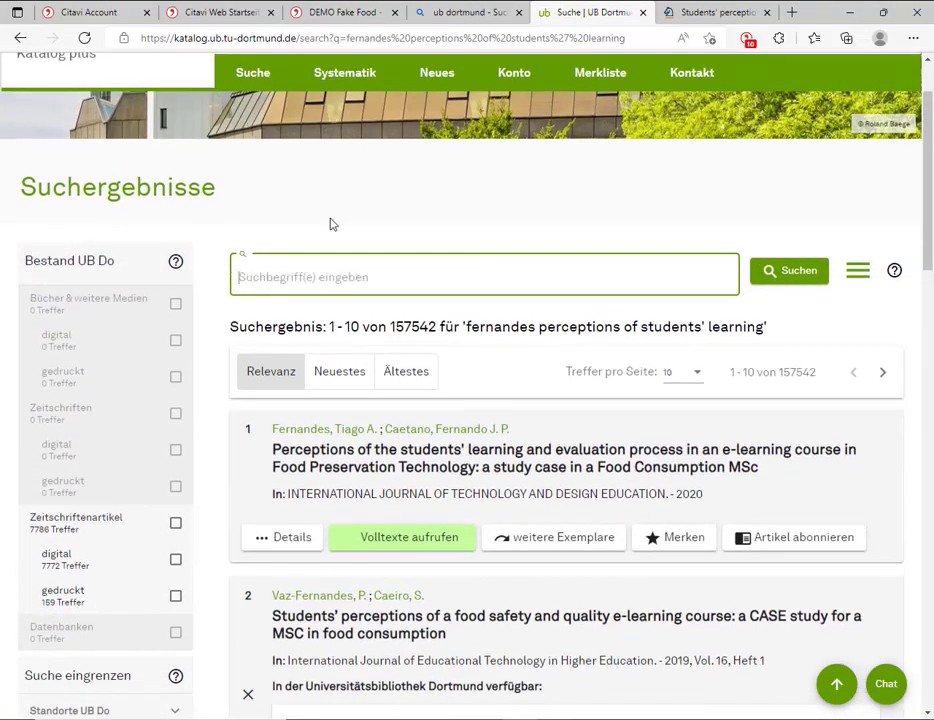
text(internationale)
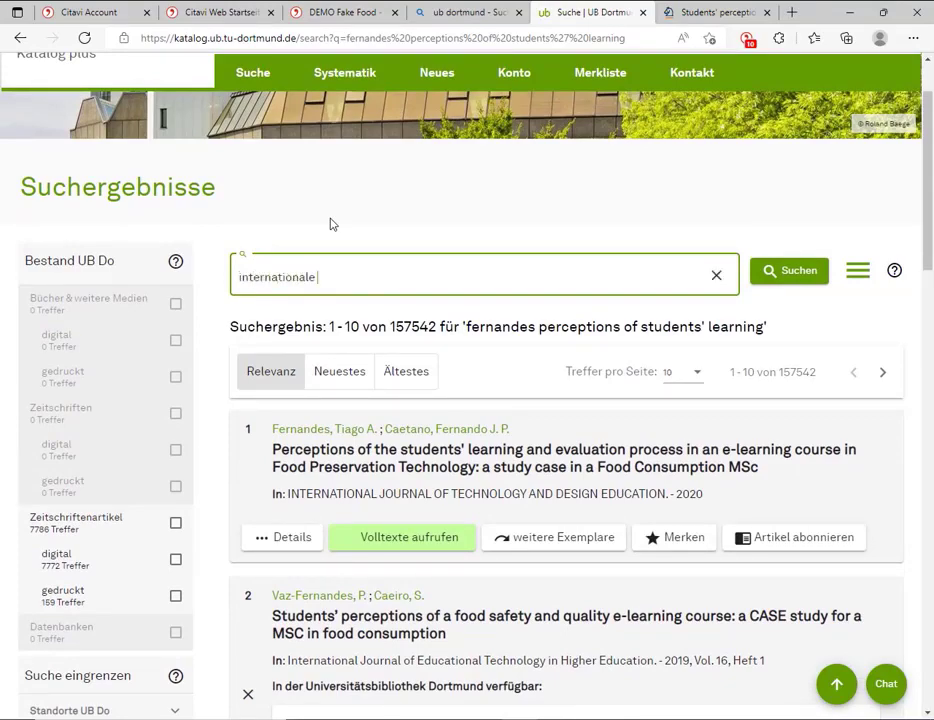
text( rechnungslegung )
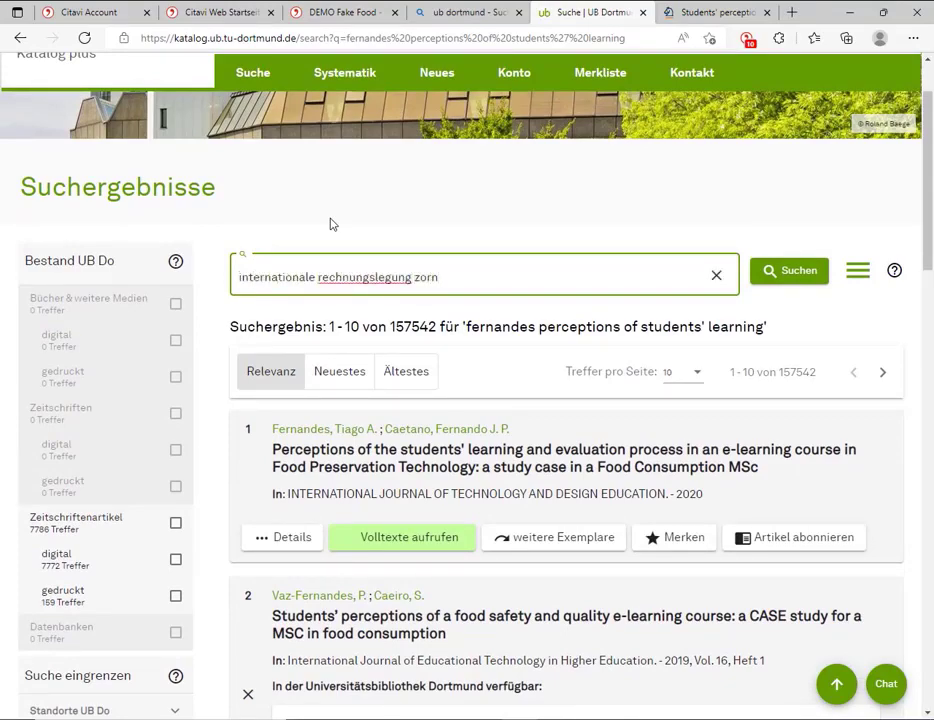
text(zorn)
key(Return)
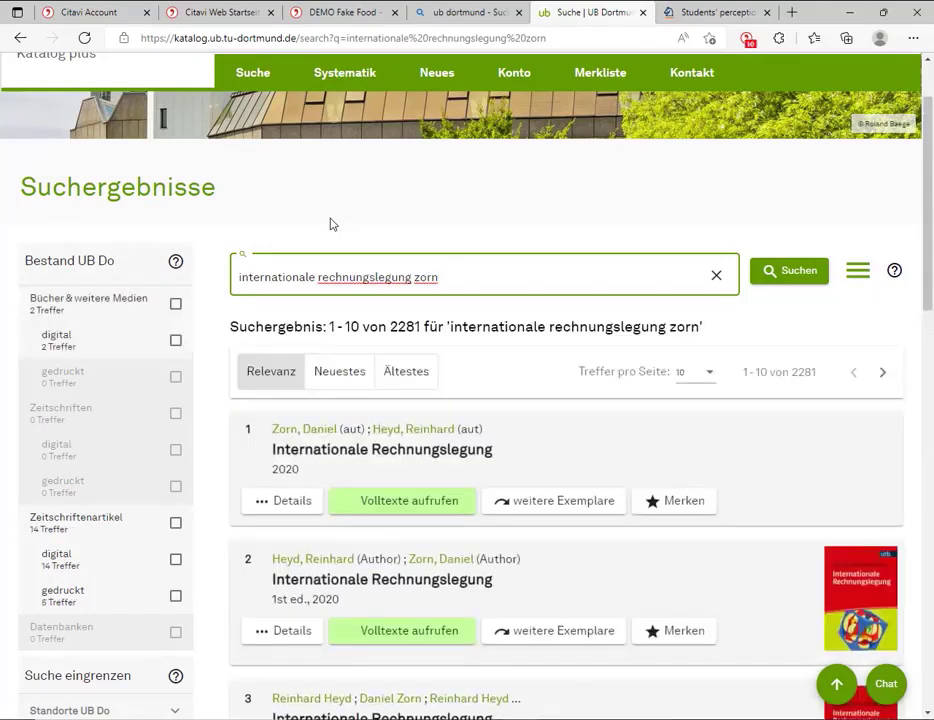
scroll(340, 298, down, 2)
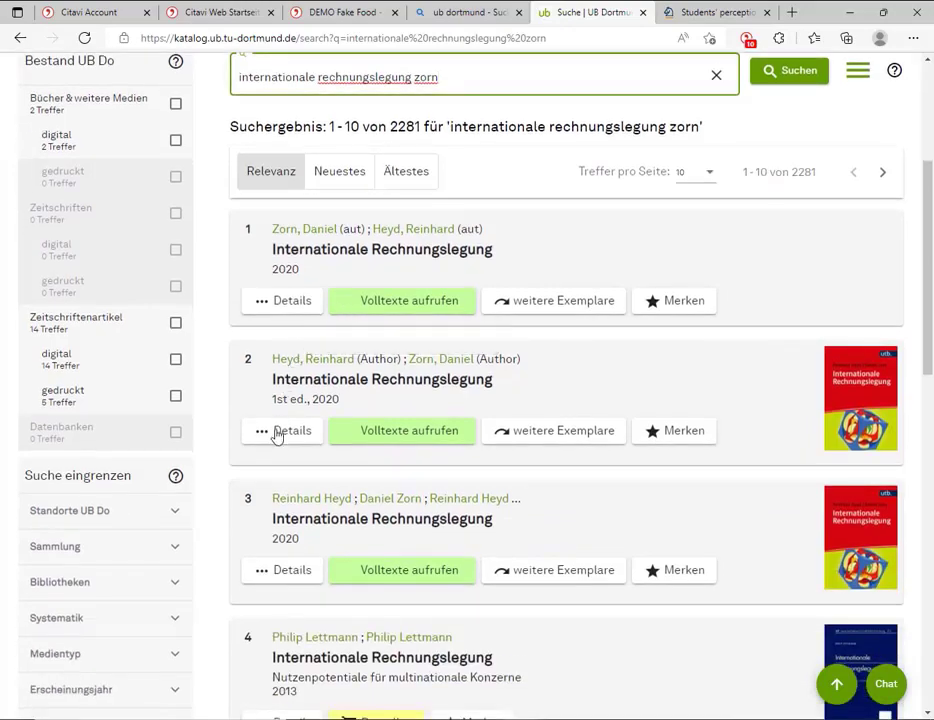
click(277, 433)
scroll(344, 500, down, 3)
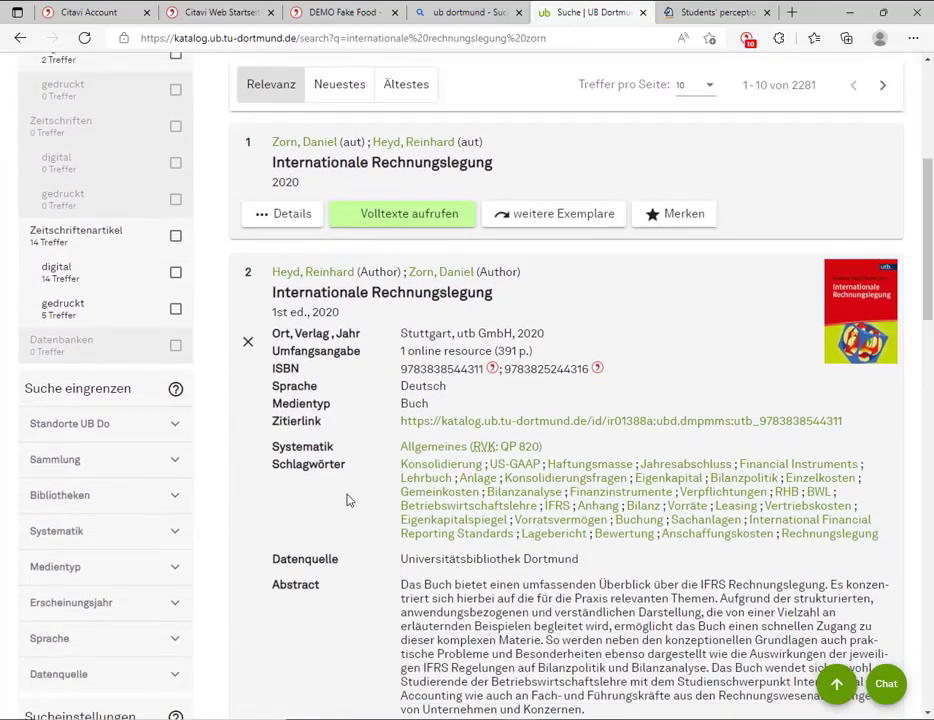
scroll(348, 500, up, 1)
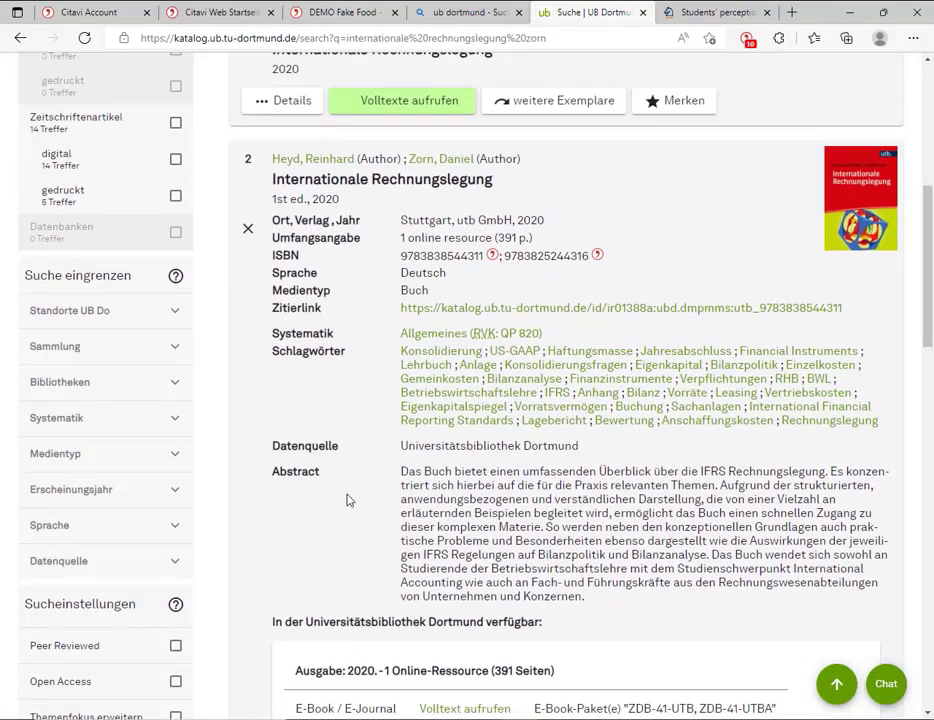
click(492, 256)
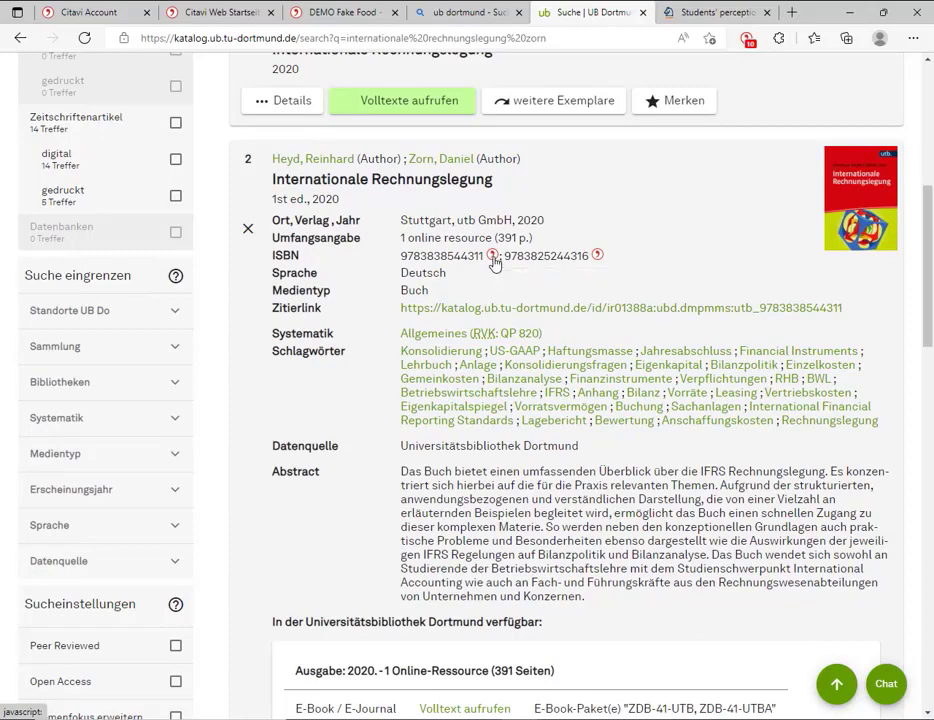
Connect the Citavi Picker to Citavi Web and choose DEMO Fake Food - A Global Problem as the target project on the catalogue page.
click(748, 38)
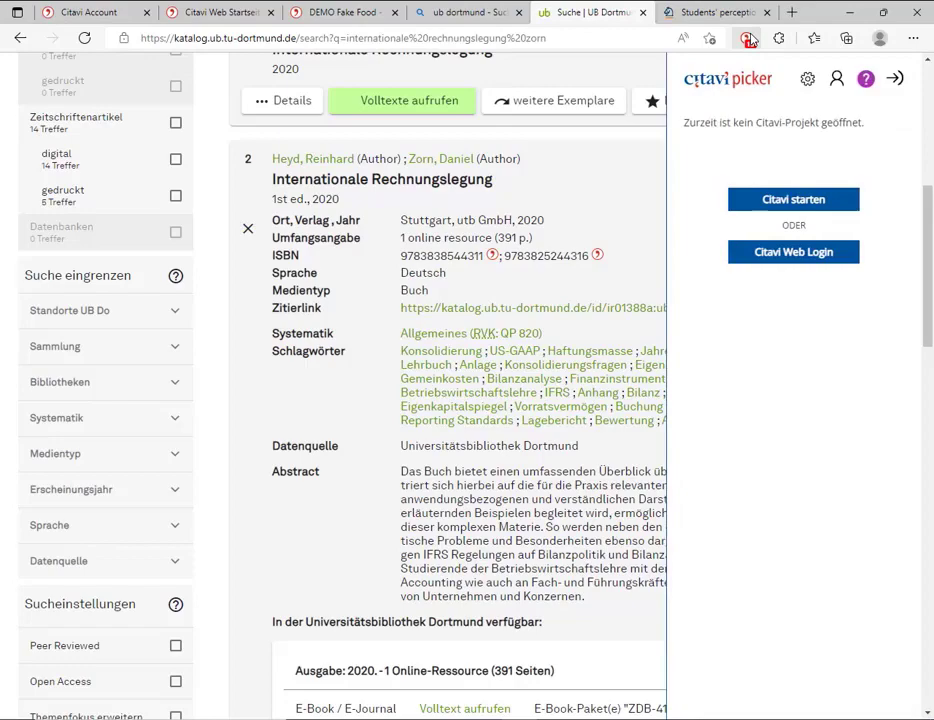
click(771, 254)
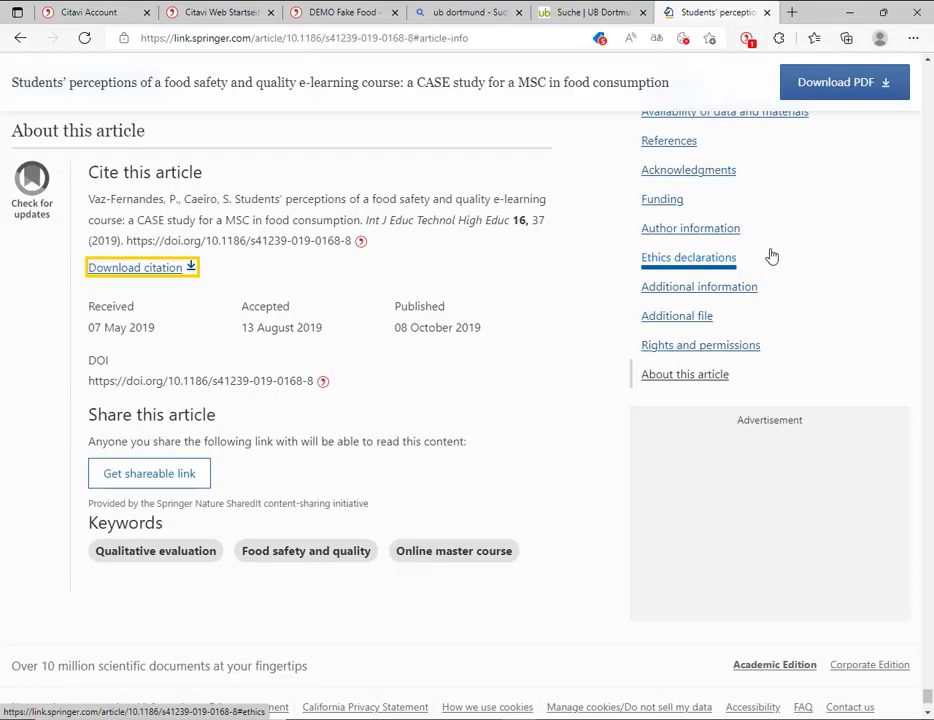
click(604, 14)
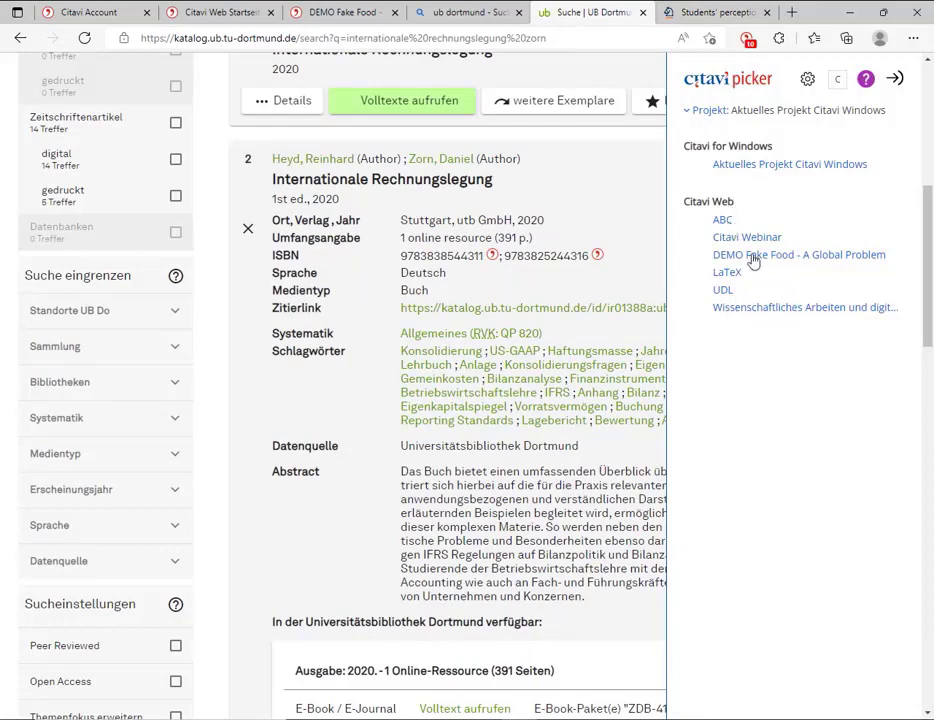
click(753, 259)
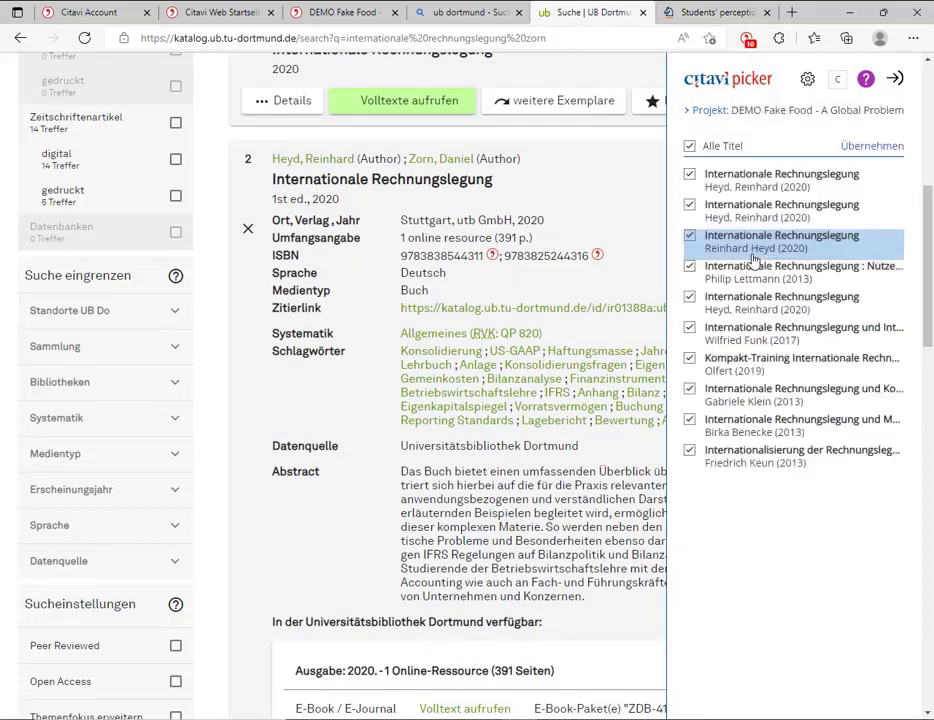
Deselect all found titles in the Citavi Picker and import only the first Internationale Rechnungslegung (2020) entry.
click(690, 147)
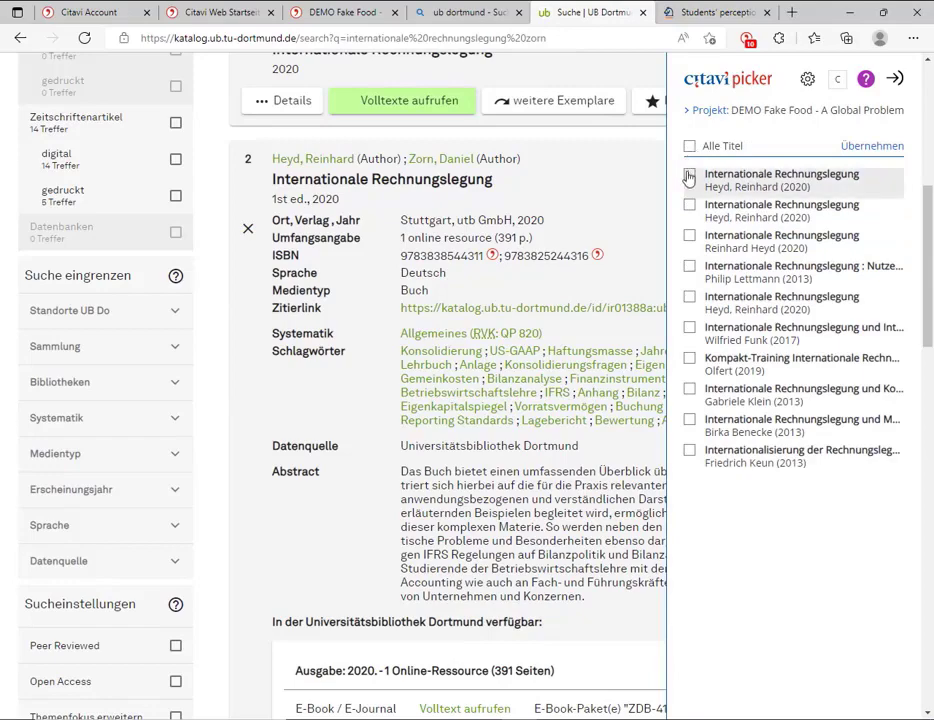
click(690, 174)
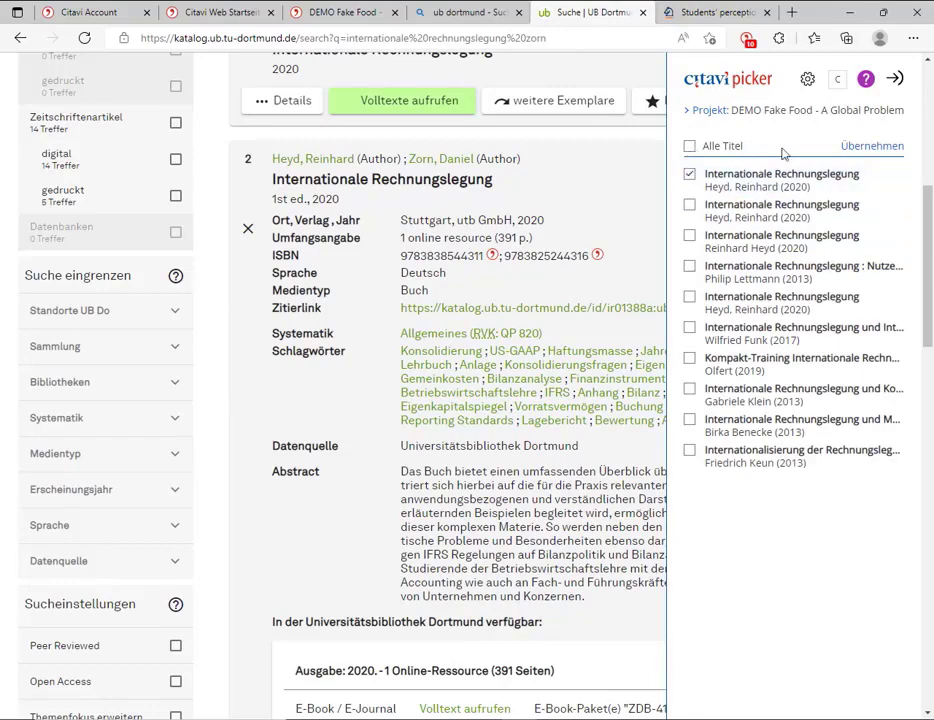
click(867, 148)
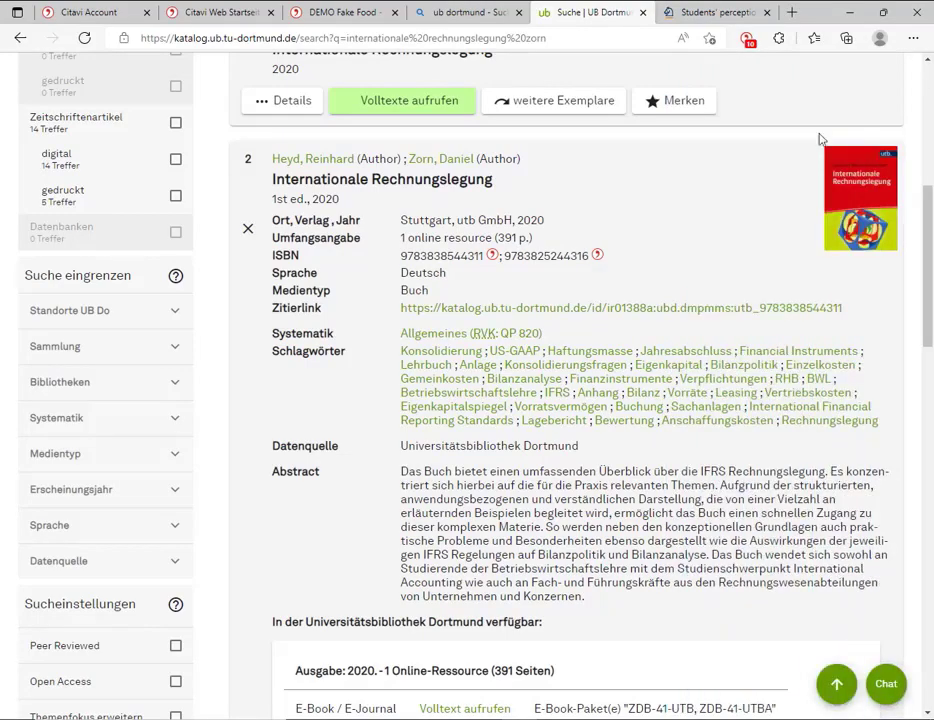
Find the imported book in Citavi Web by searching the titles for internationale rechnungslegung, and view its data and options for adding attachments.
click(338, 12)
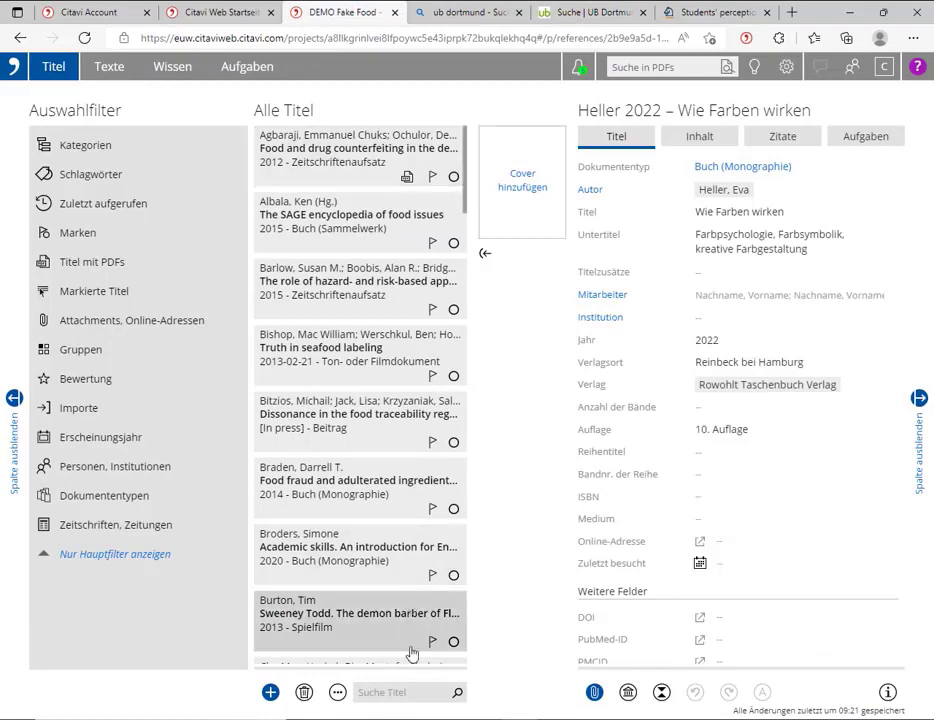
click(410, 692)
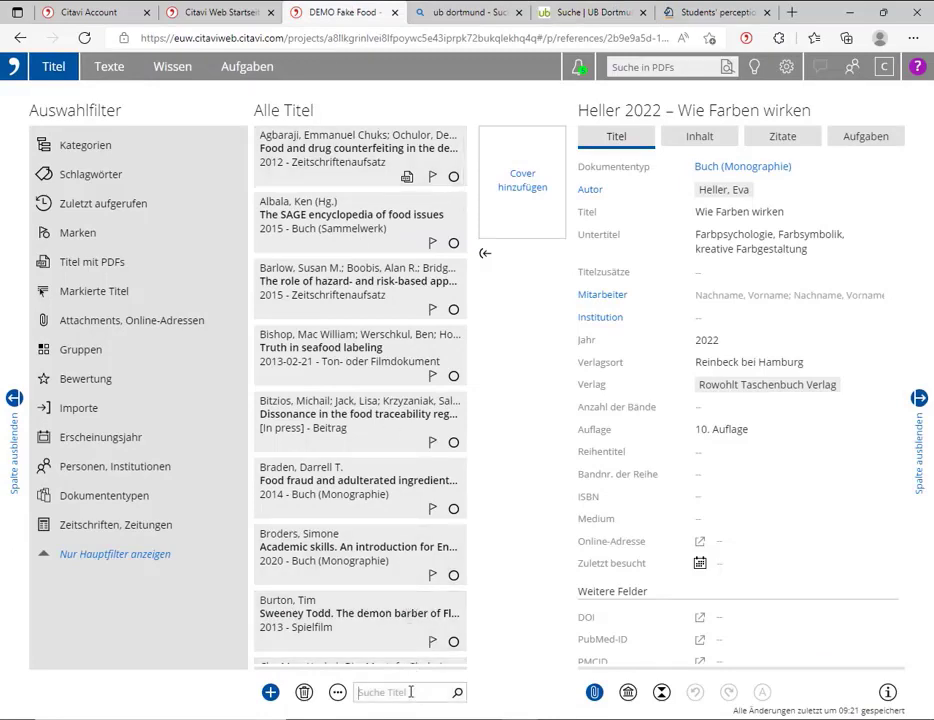
text(internationale rechnungslegung)
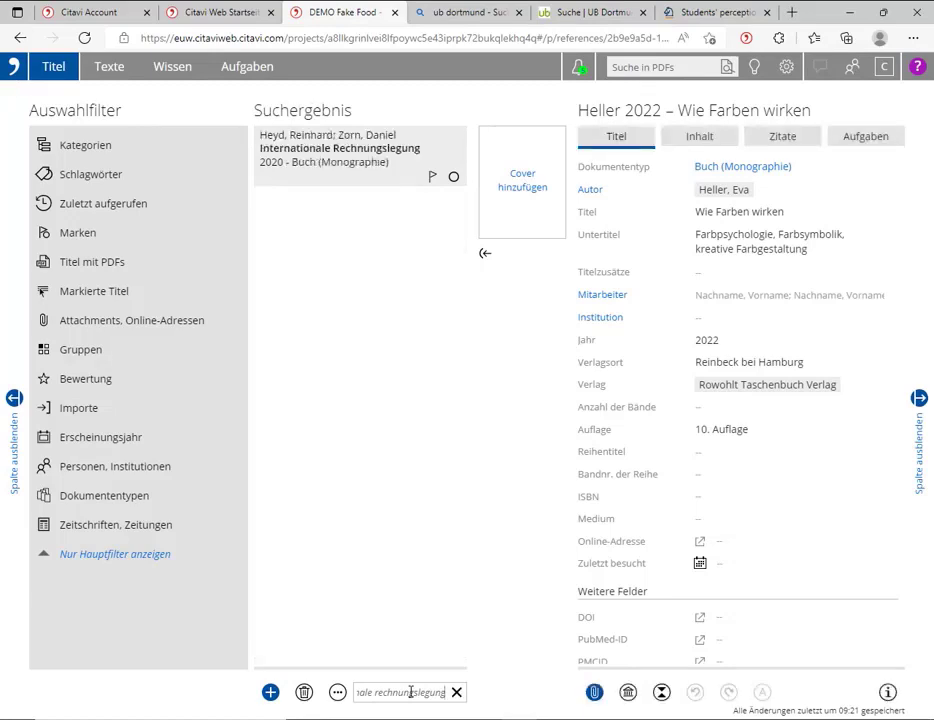
click(294, 184)
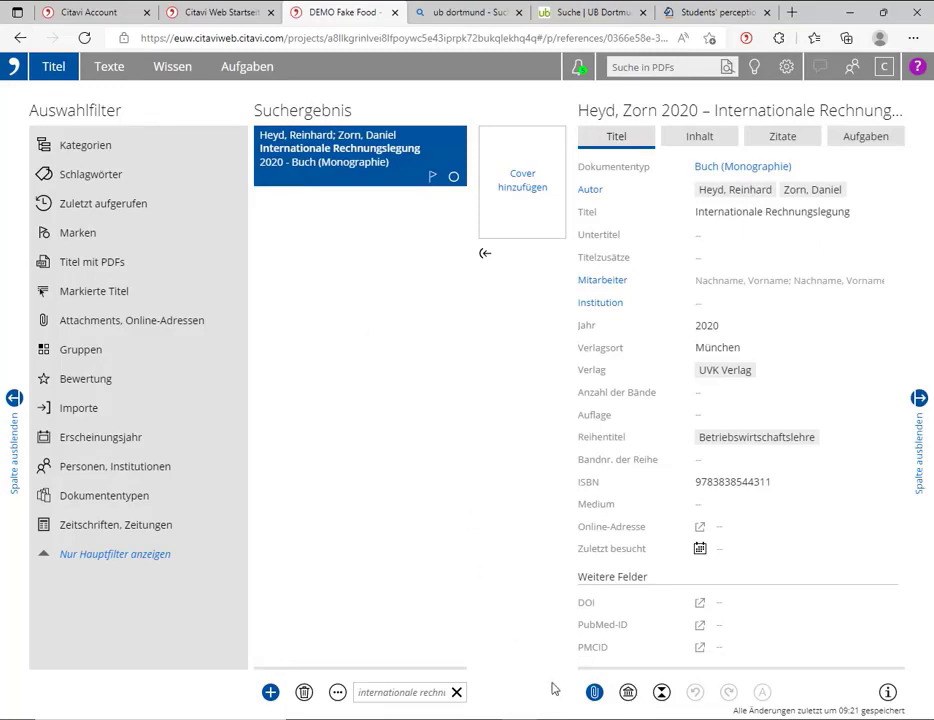
click(594, 693)
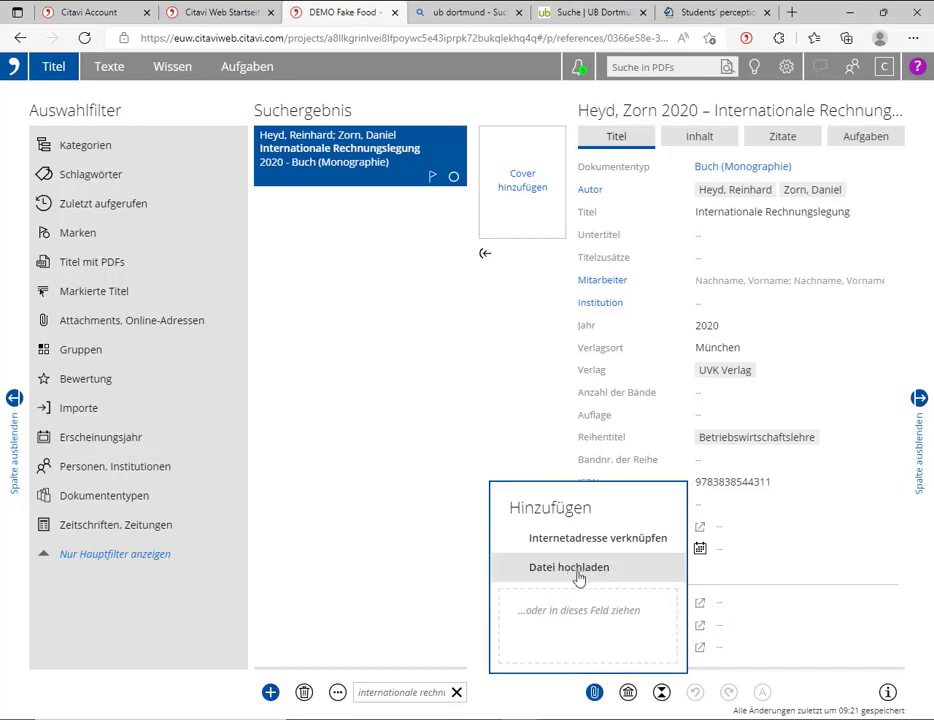
click(448, 560)
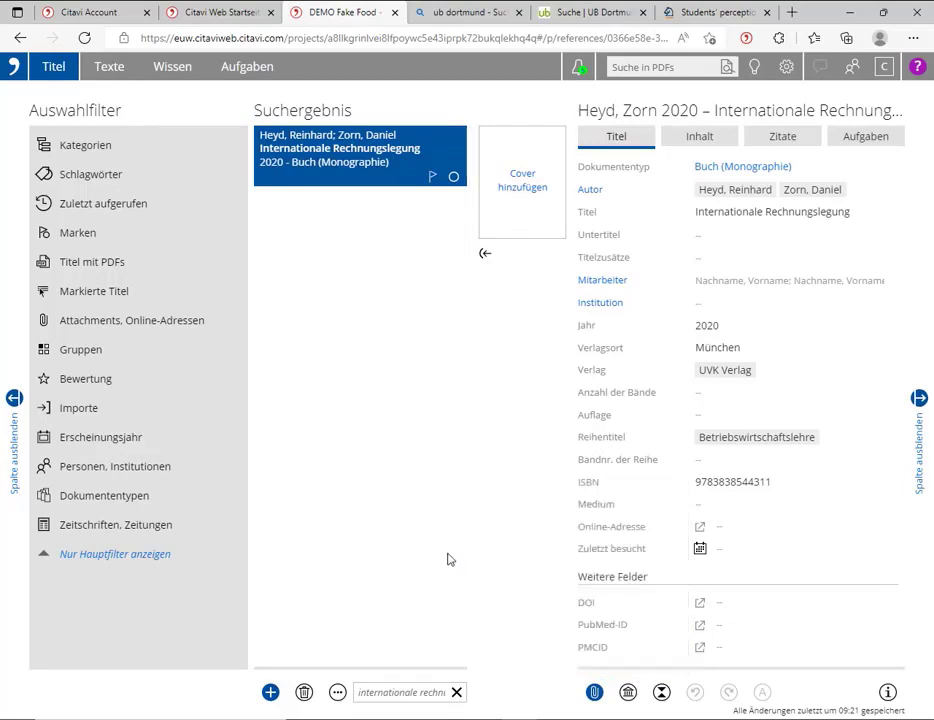
Limit the titles in the Texte area to those with PDFs and open the Europol press release on fake food and beverages.
click(119, 70)
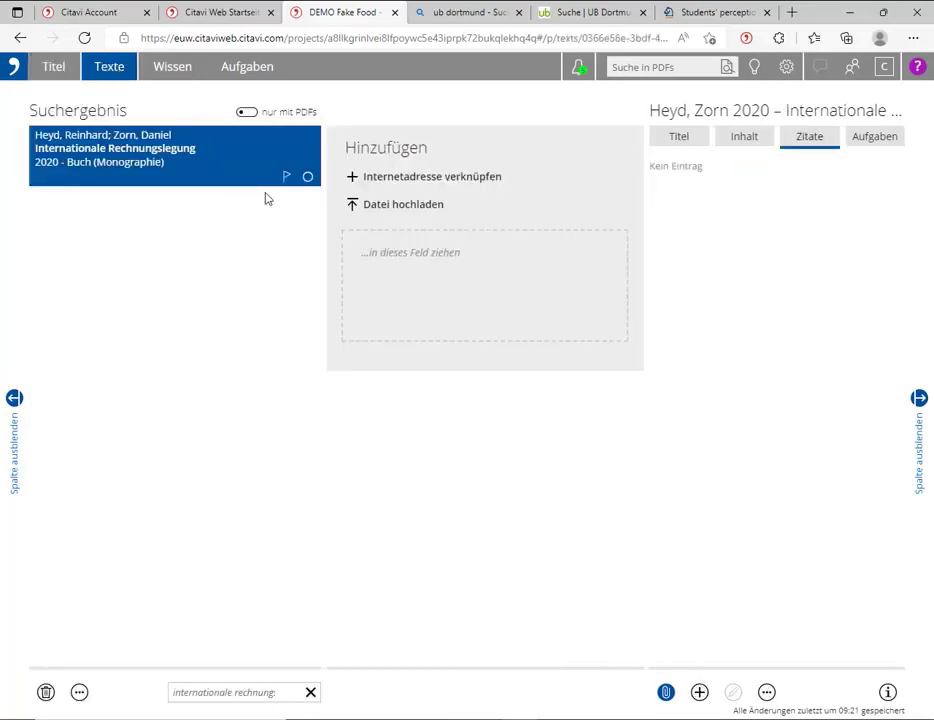
click(246, 114)
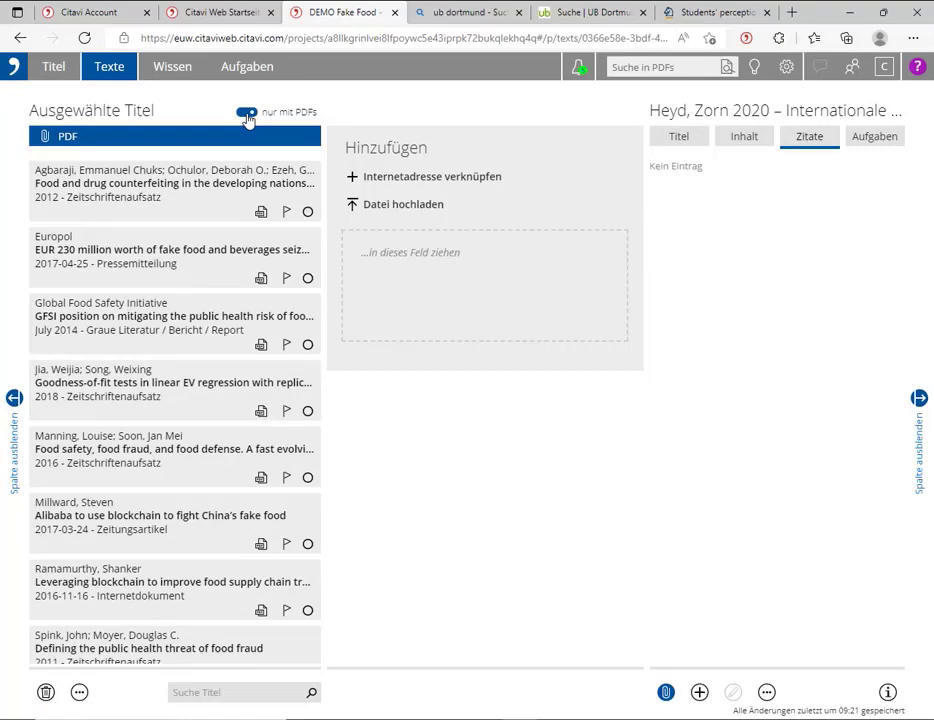
click(205, 283)
scroll(205, 283, down, 3)
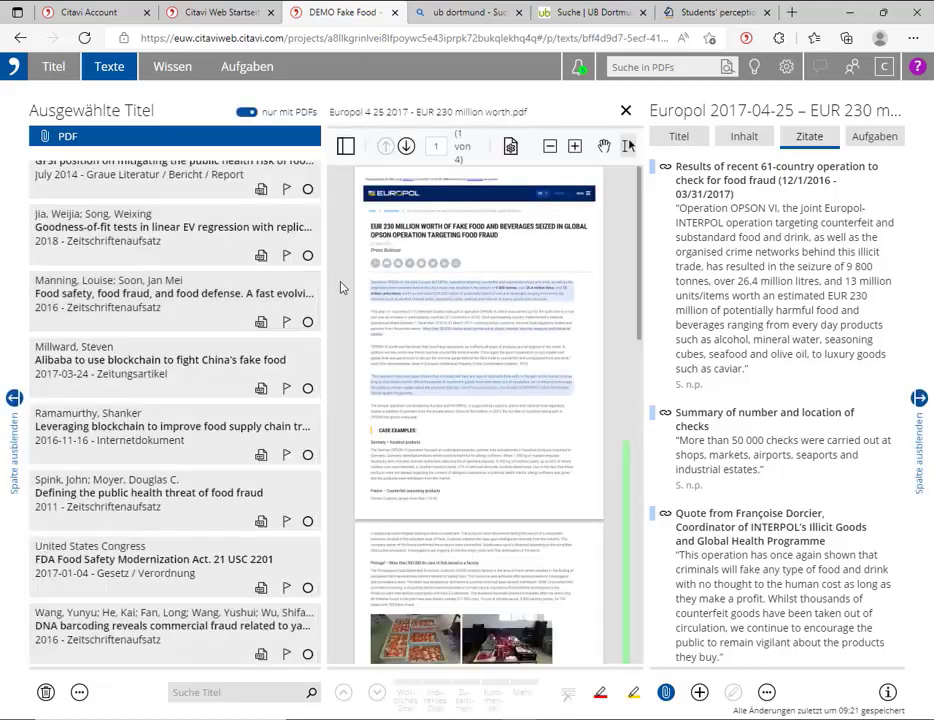
Narrow the title list to give the PDF preview more room, and enlarge the Europol document to 138%.
drag(327, 289, 129, 300)
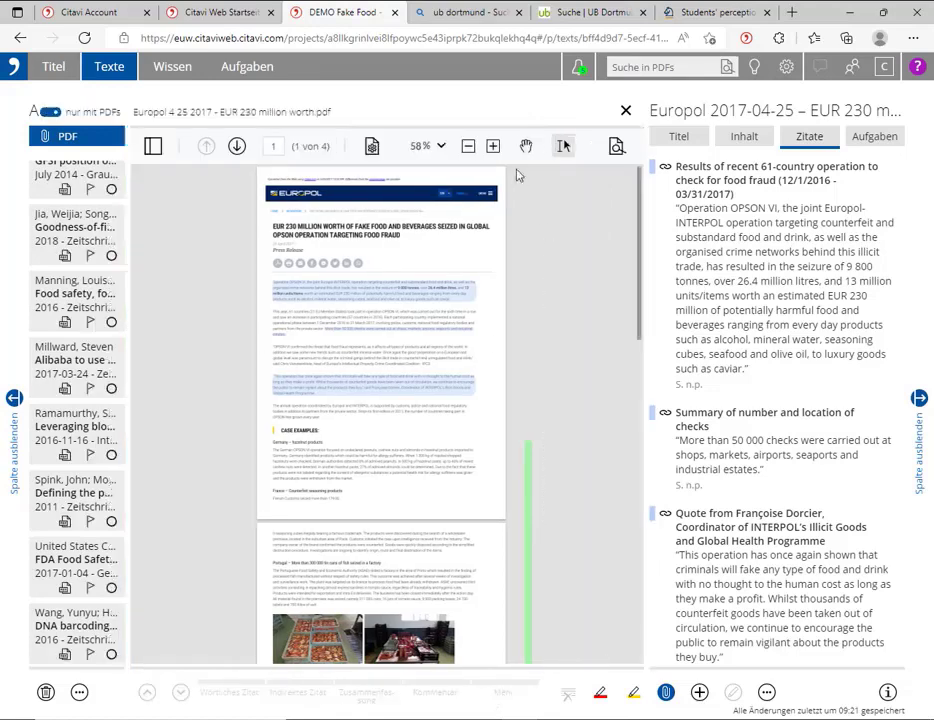
click(489, 146)
click(490, 146)
click(490, 146)
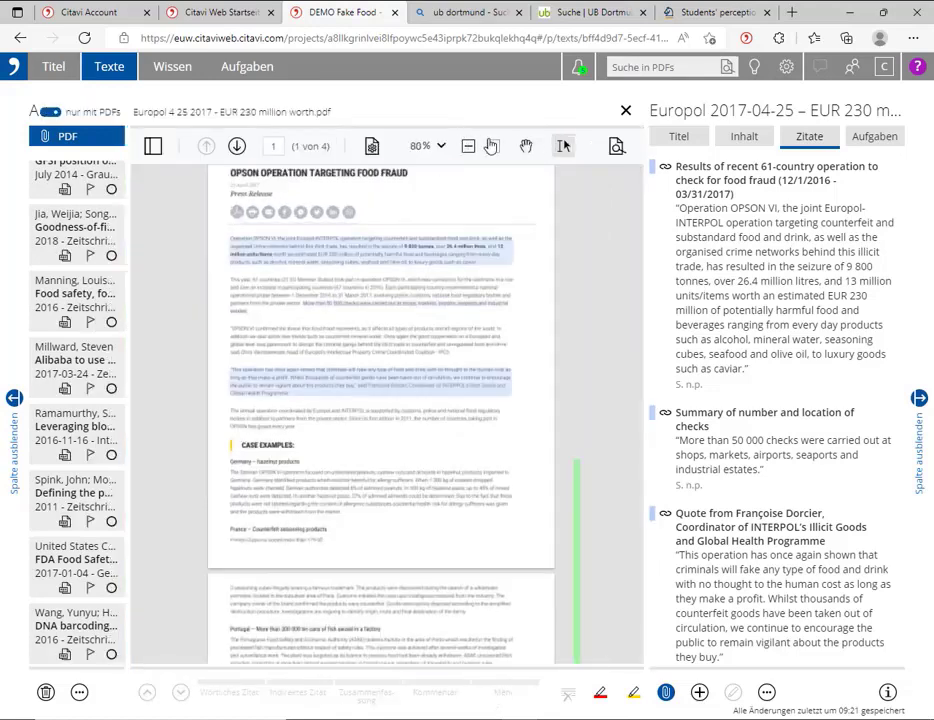
click(491, 146)
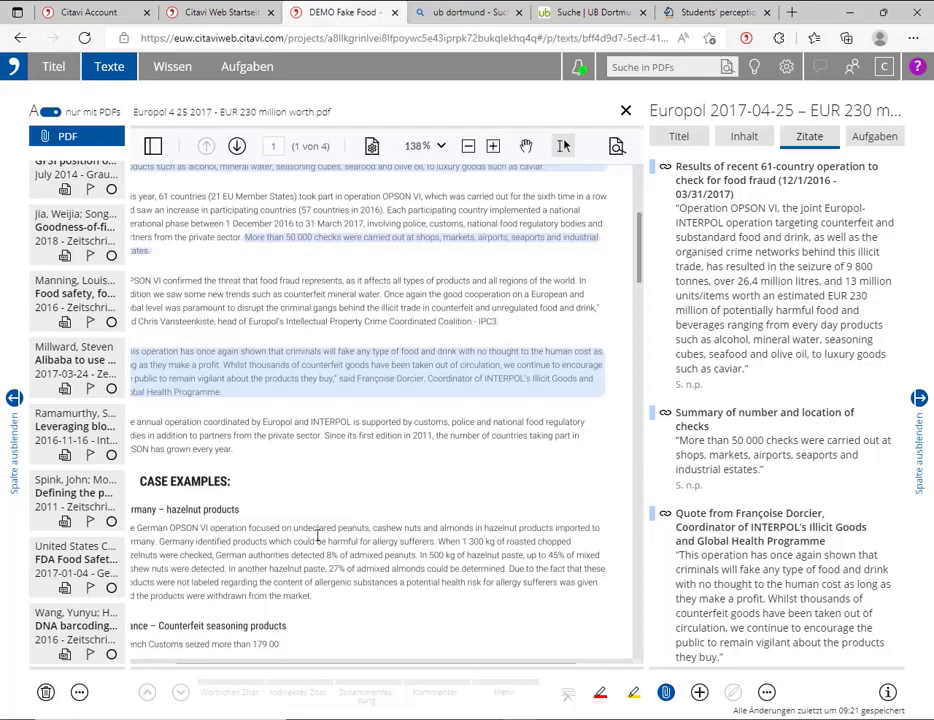
Capture the Europol paragraph beginning "The annual operation coordinated by Europol and INTERPOL" as a direct quotation (Wörtliches Zitat).
drag(300, 664, 260, 664)
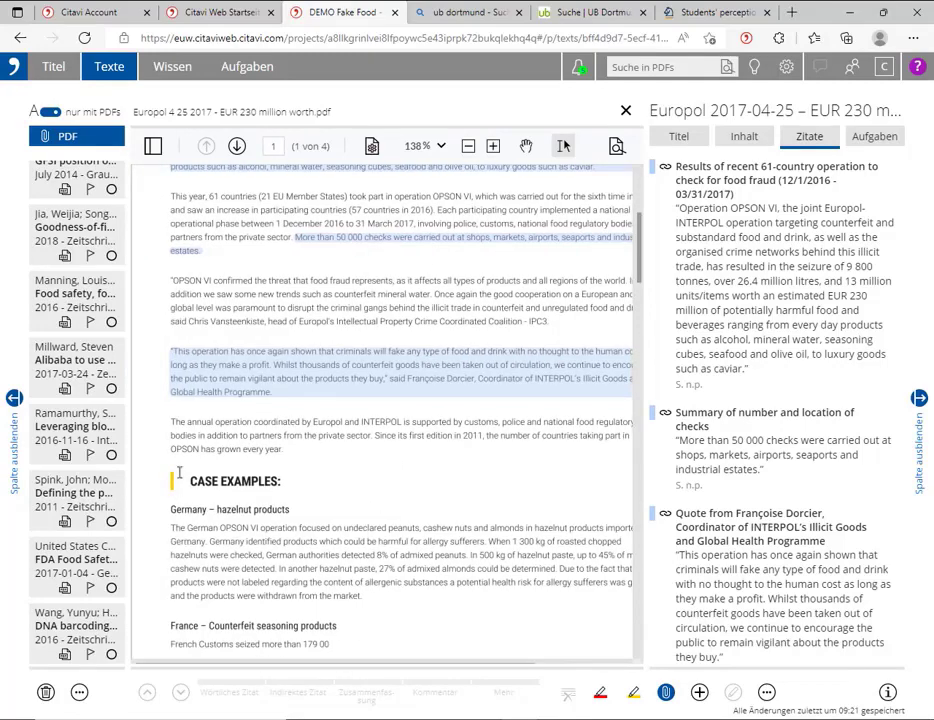
drag(170, 421, 286, 458)
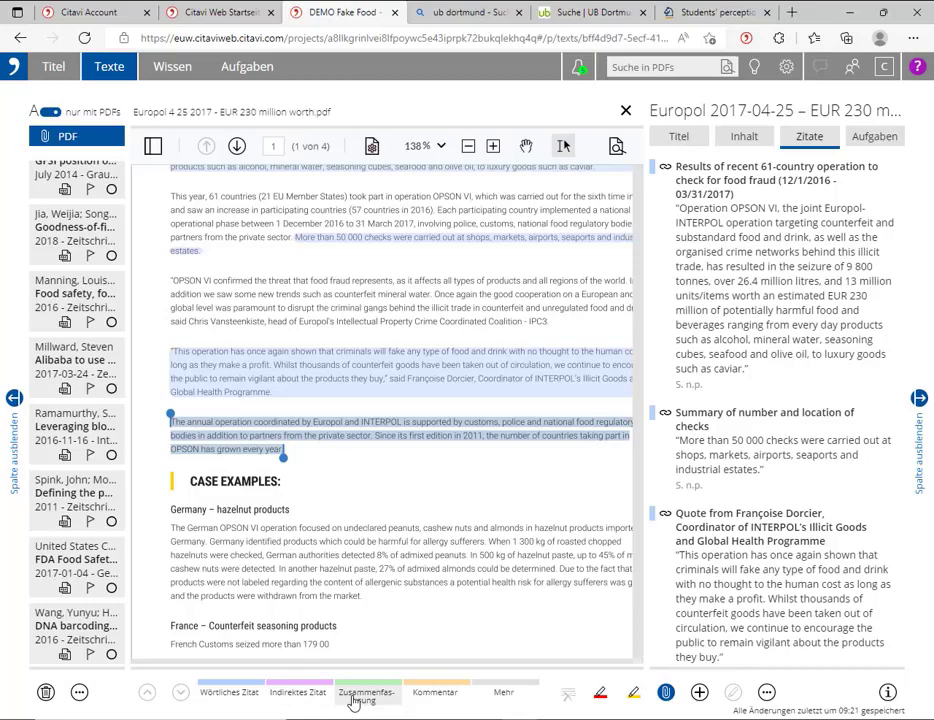
click(499, 697)
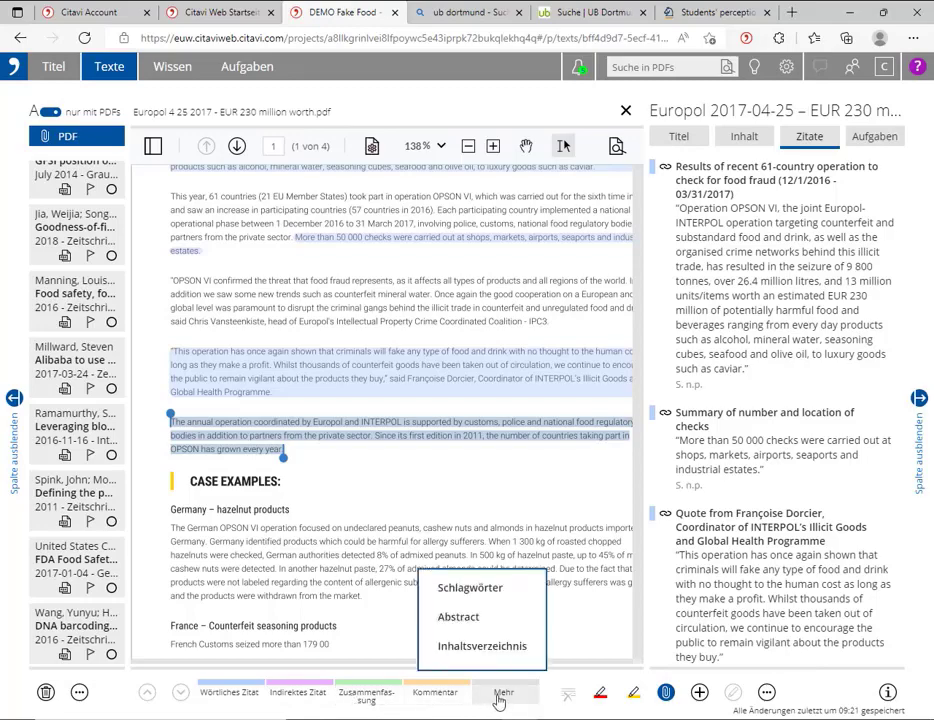
click(499, 697)
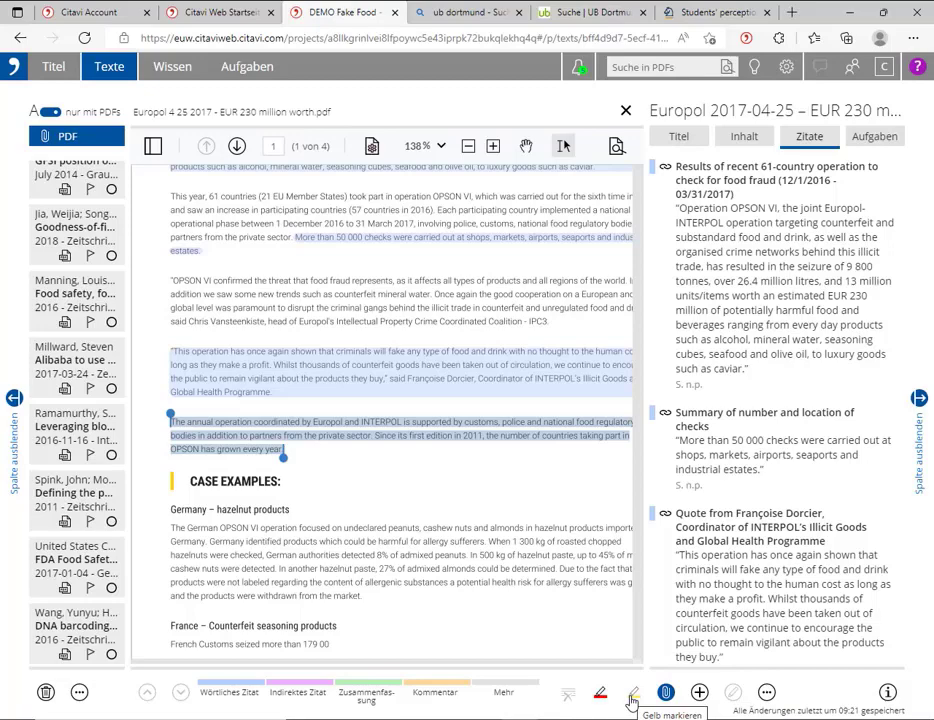
click(249, 692)
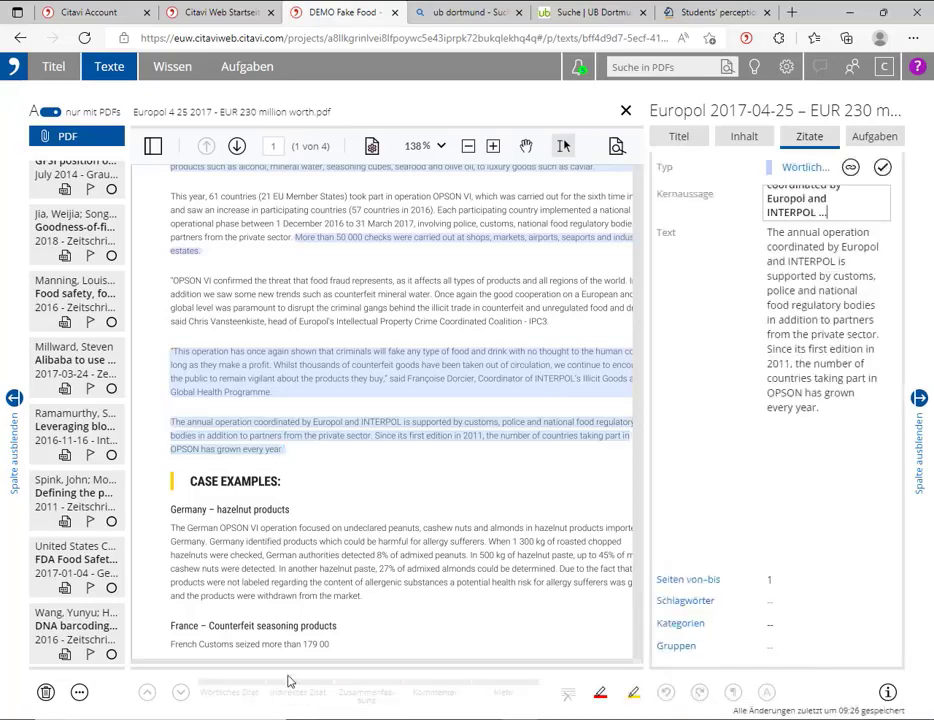
Widen the quotation editor, go through its Kernaussage, Text and Seiten von–bis fields, and save the new quotation.
drag(644, 446, 395, 451)
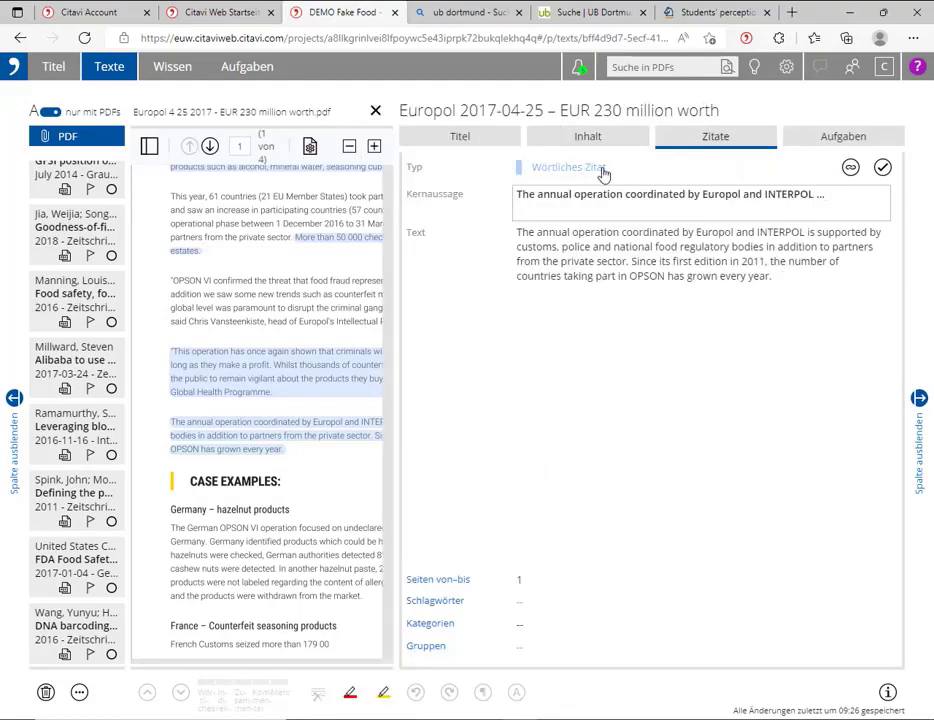
click(778, 204)
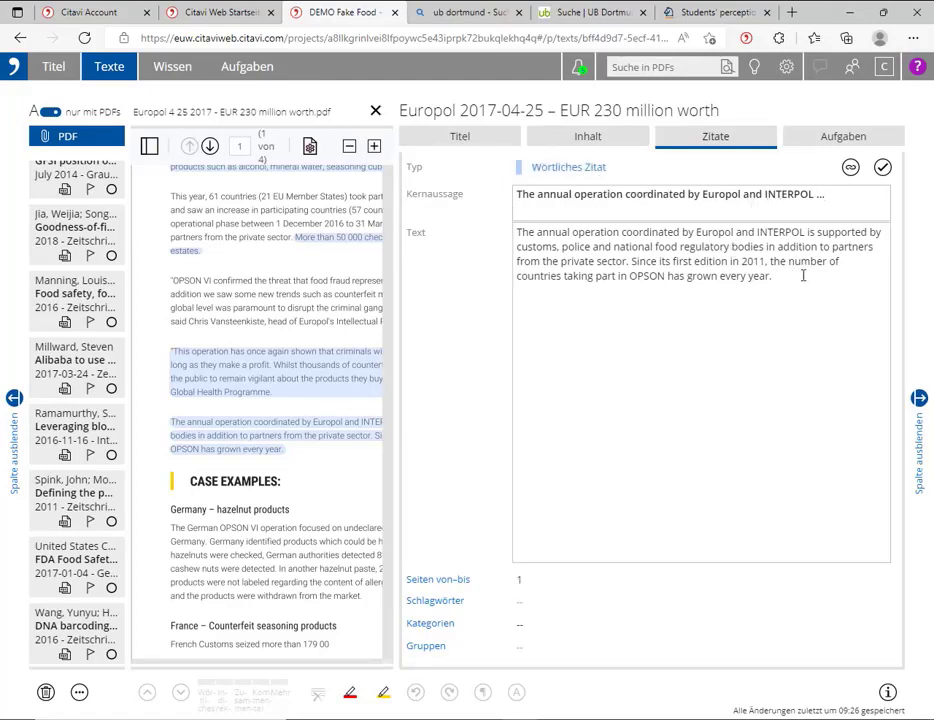
click(530, 236)
click(540, 583)
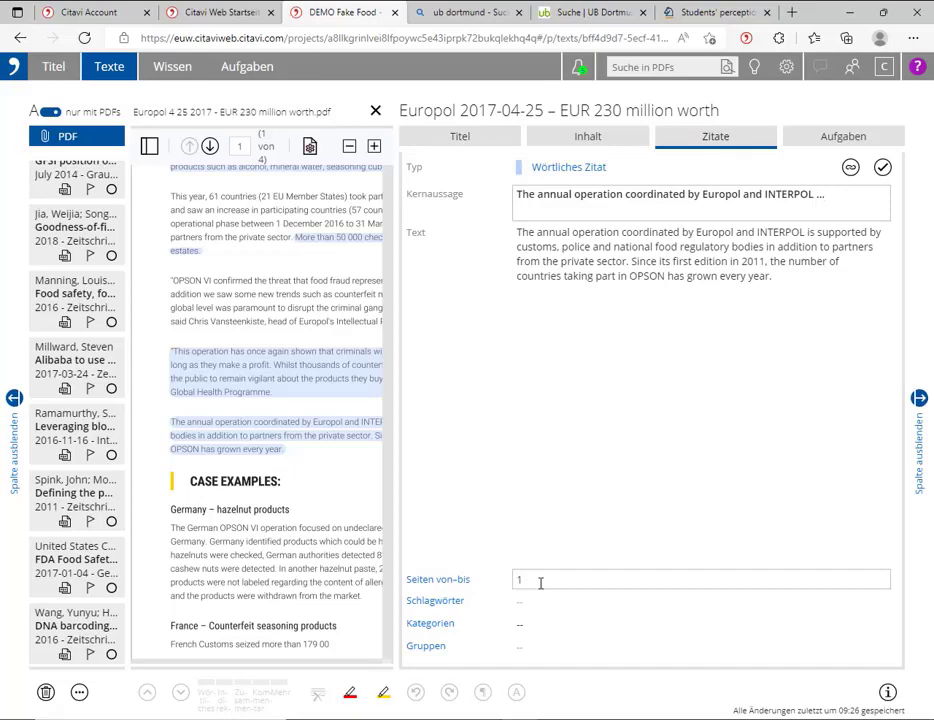
click(536, 596)
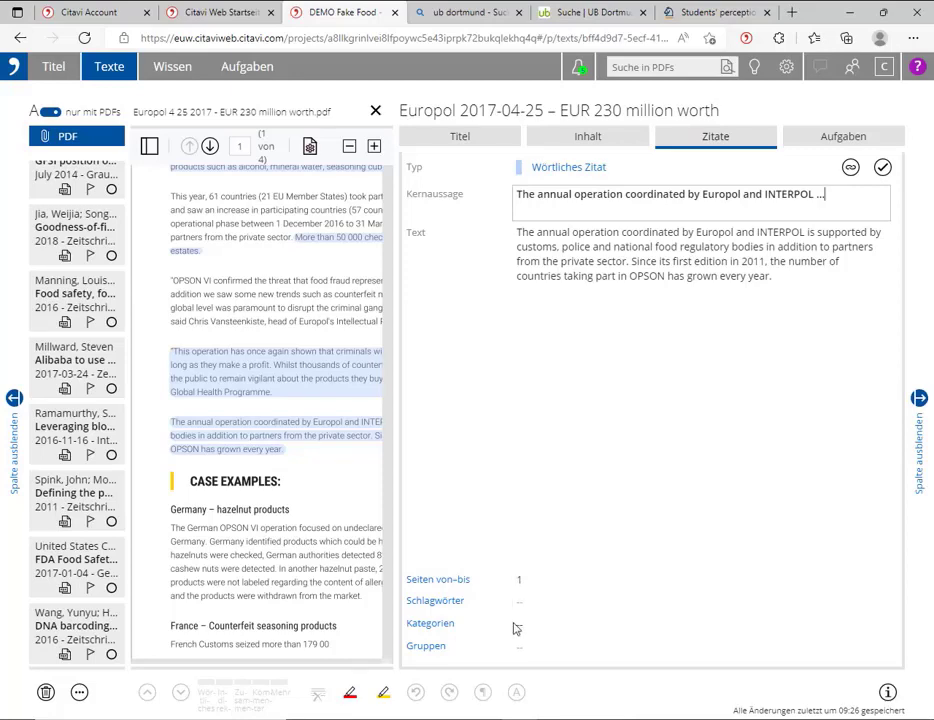
click(883, 168)
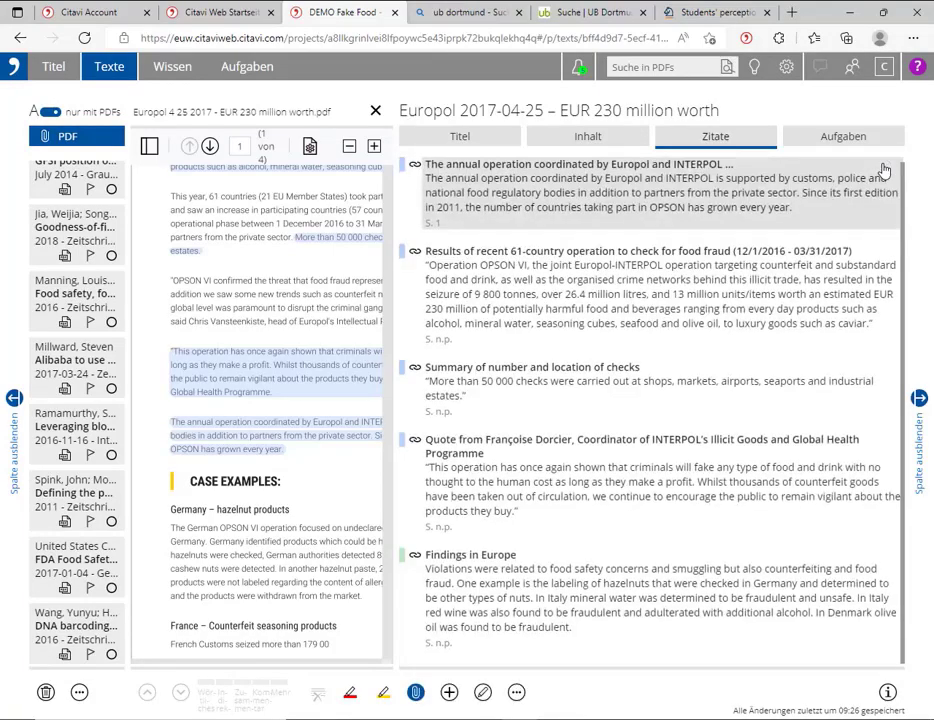
Switch to the Wissen area and look at the display options for knowledge items and the options for adding new ones.
click(180, 70)
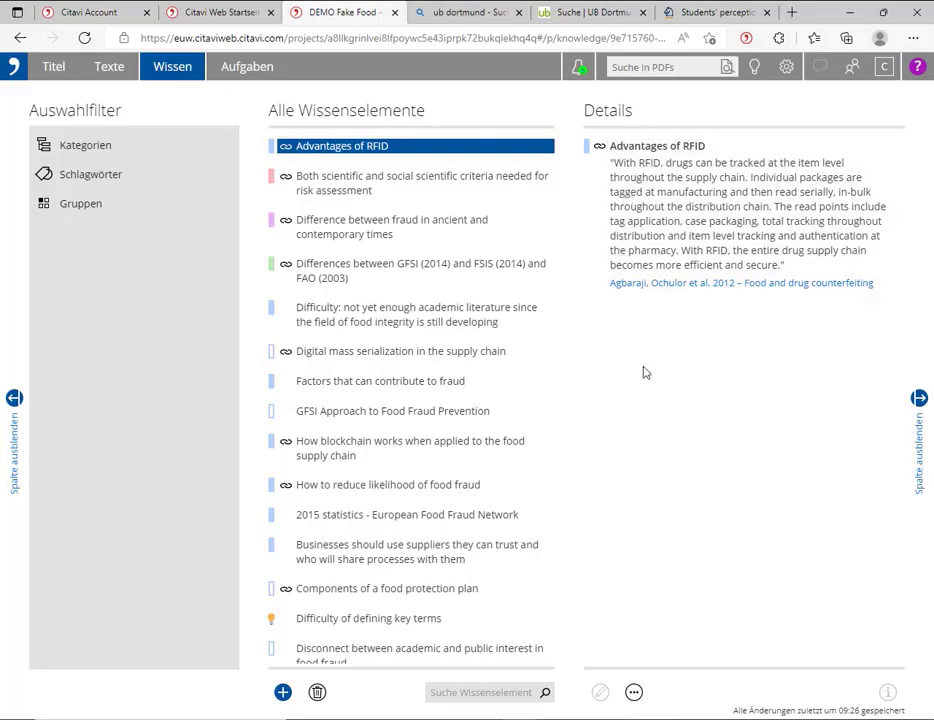
click(627, 698)
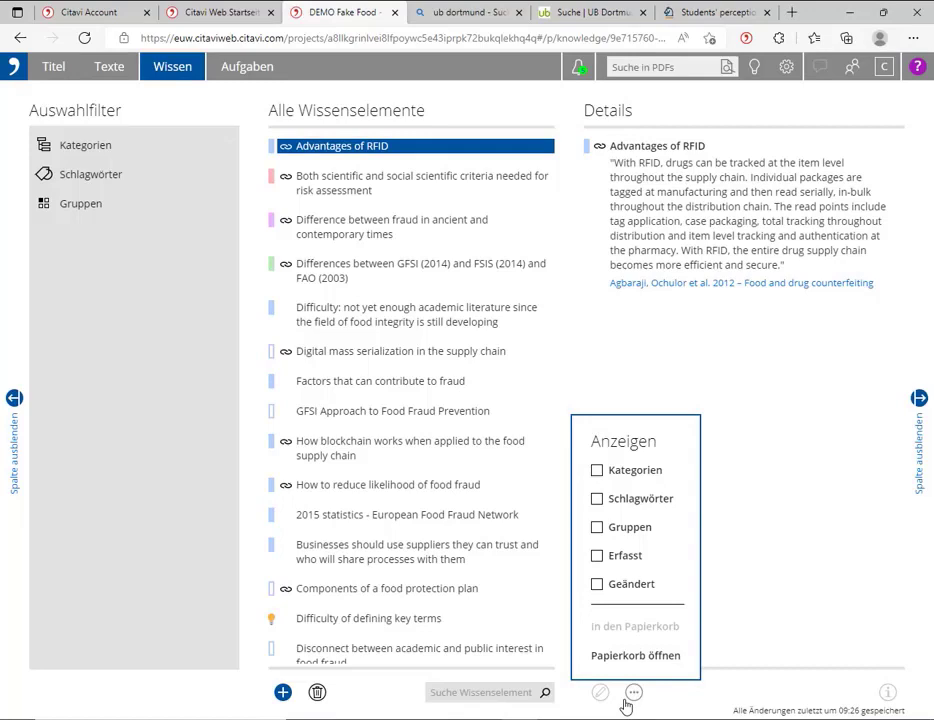
click(626, 700)
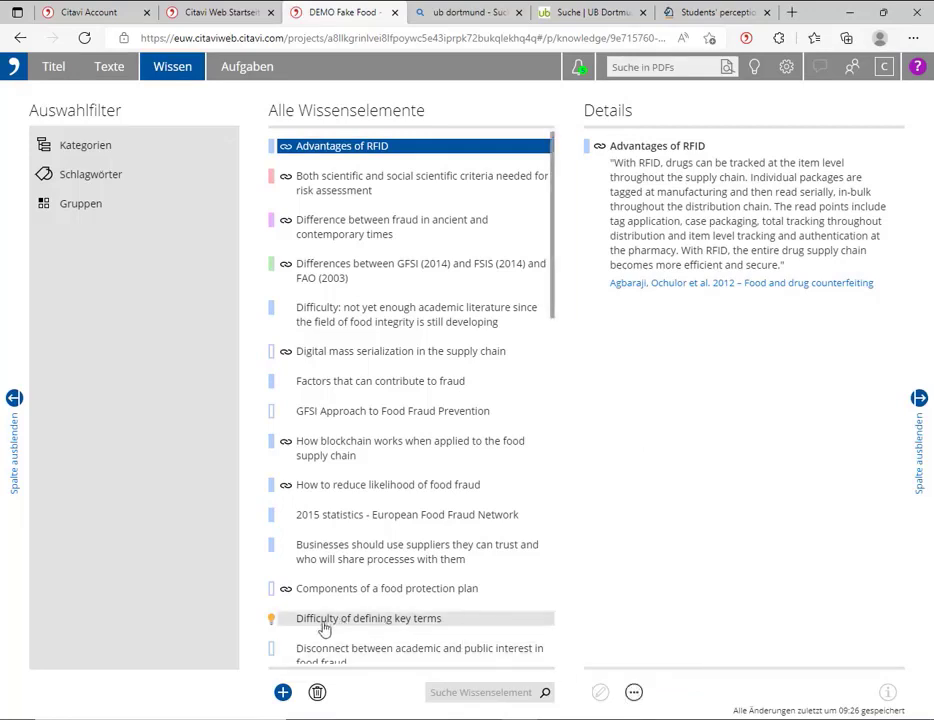
click(284, 692)
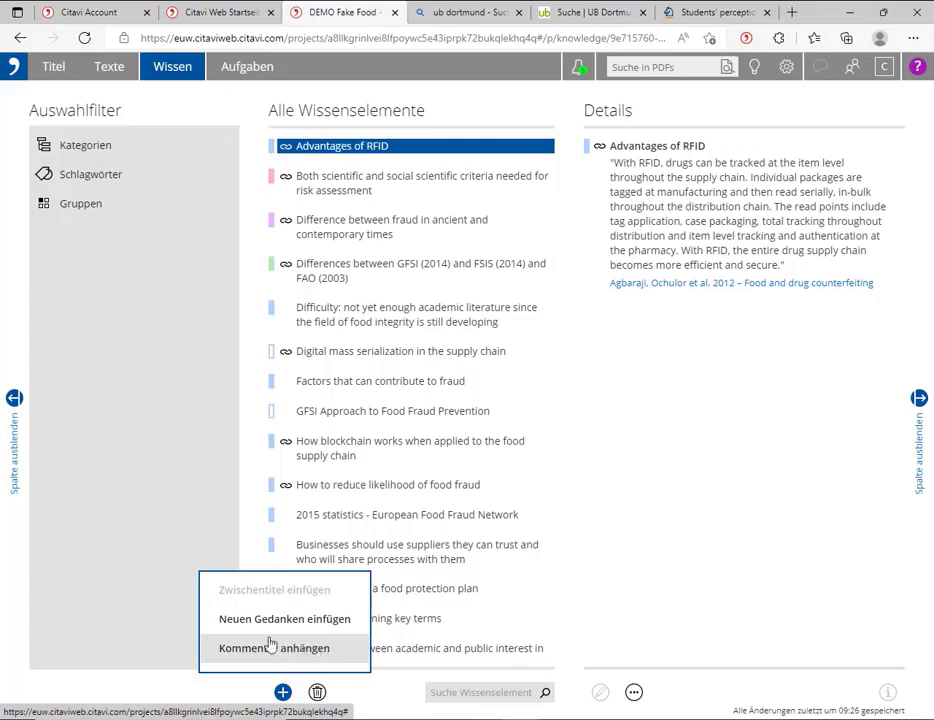
click(157, 585)
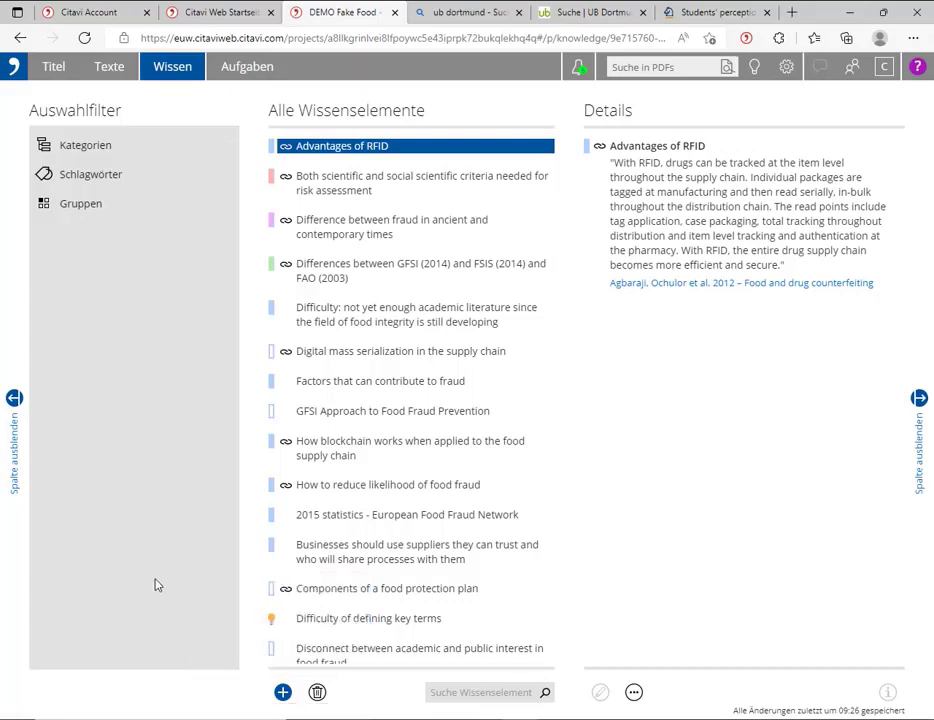
View the knowledge items in category 1 Introduction, check the category editing and filter condition options, and close the category filter.
click(90, 146)
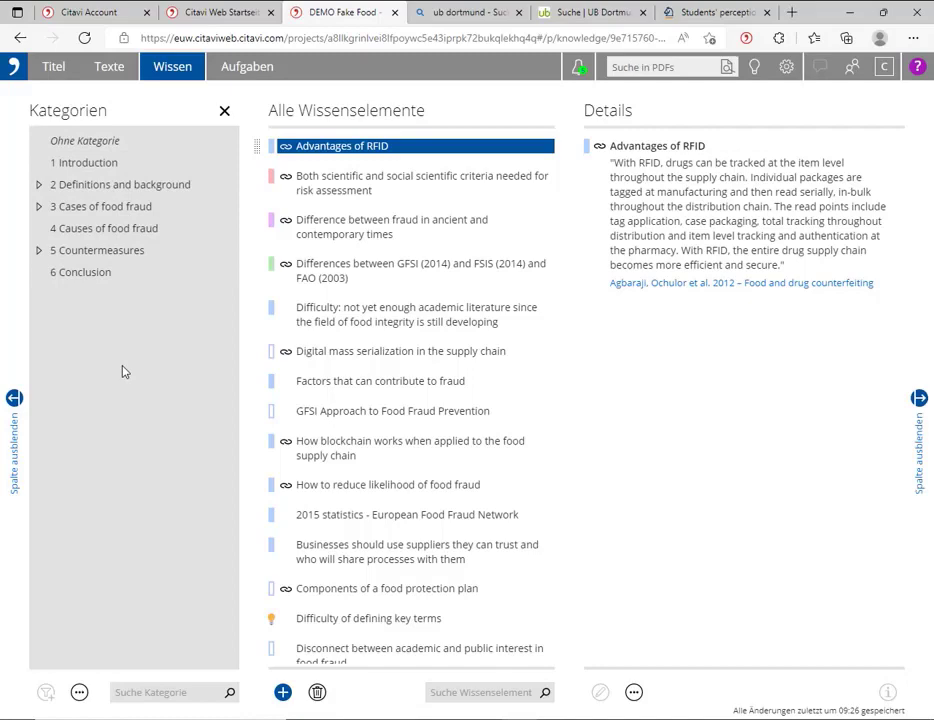
click(80, 692)
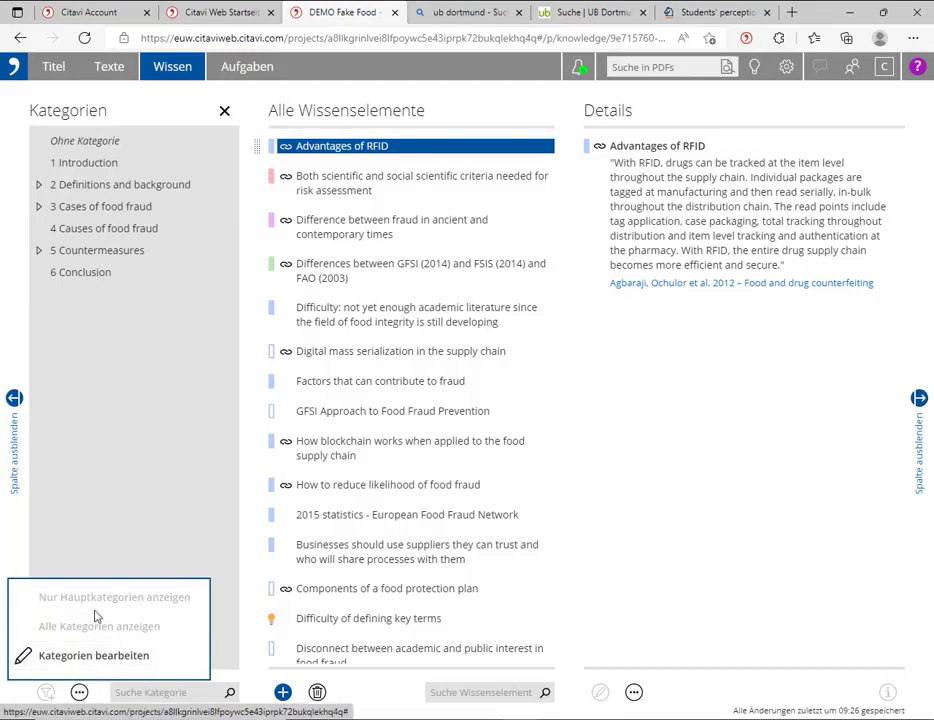
click(117, 512)
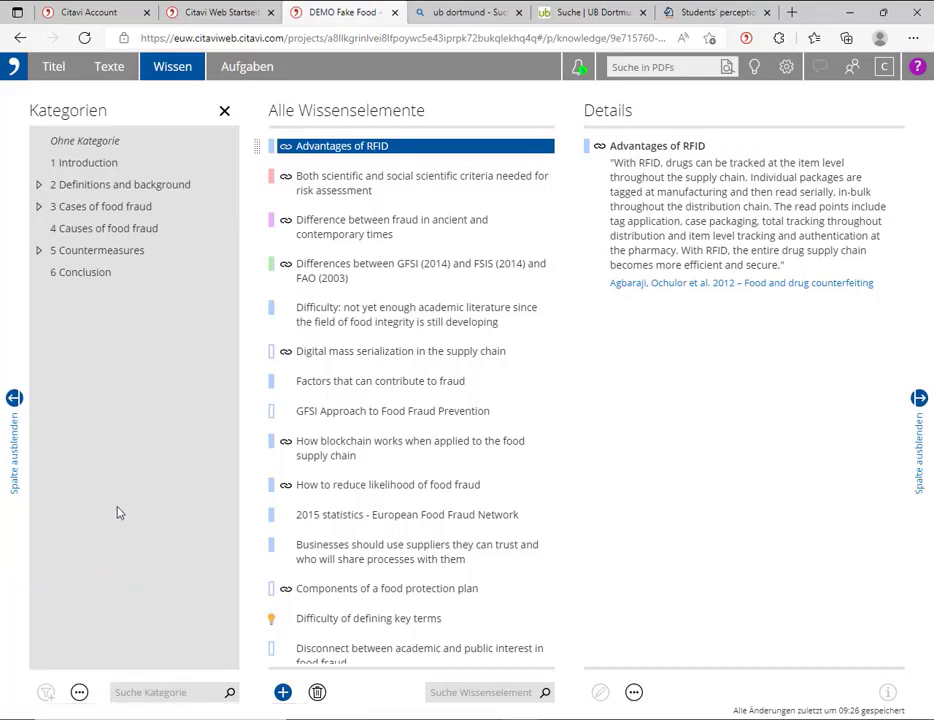
click(108, 165)
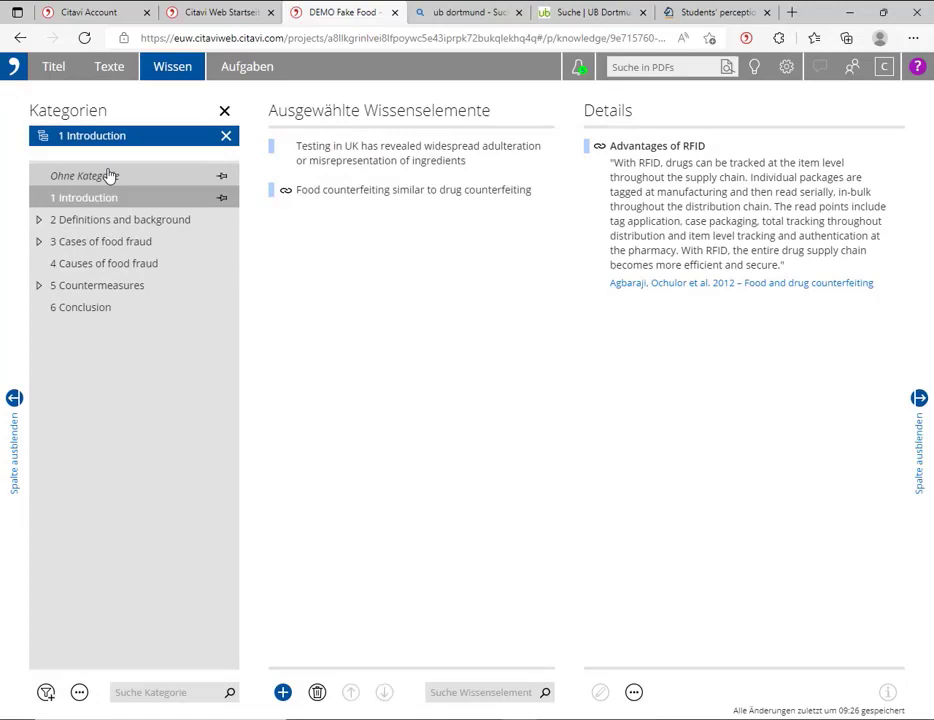
click(46, 692)
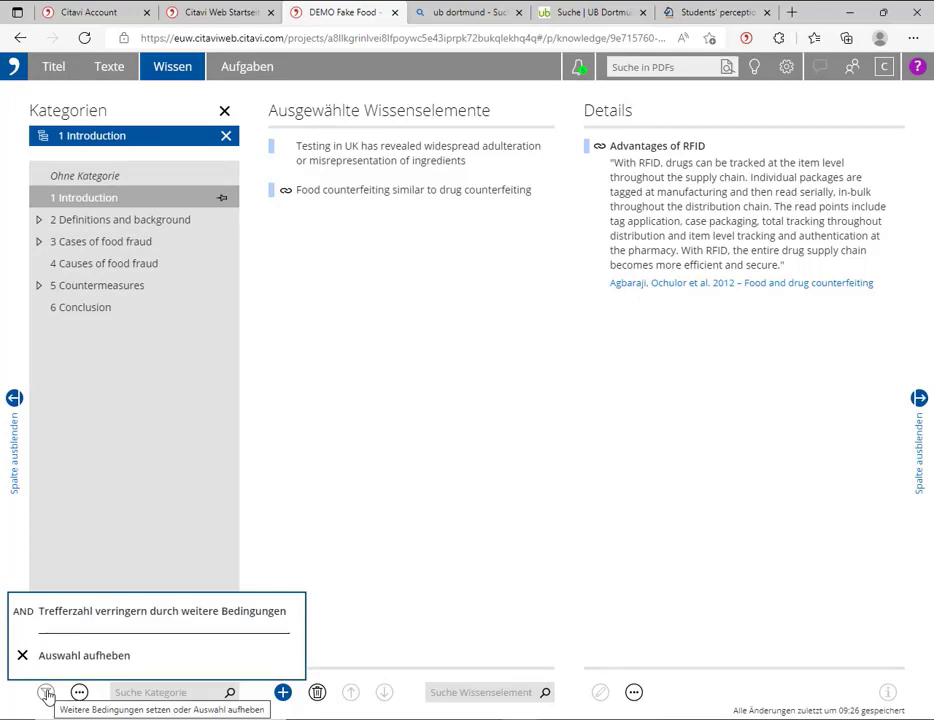
click(46, 692)
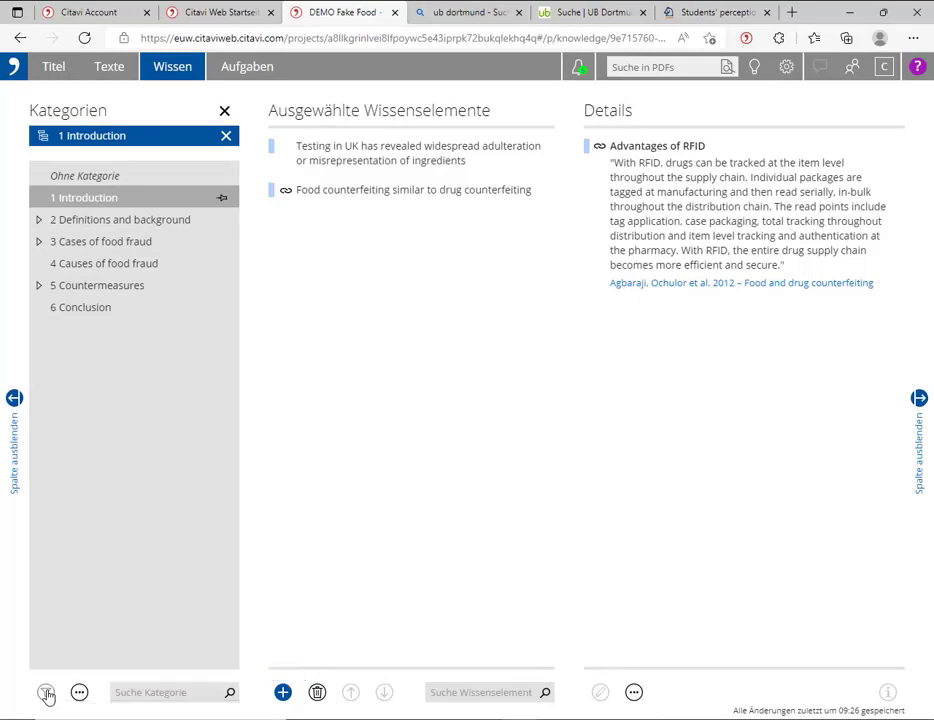
click(228, 113)
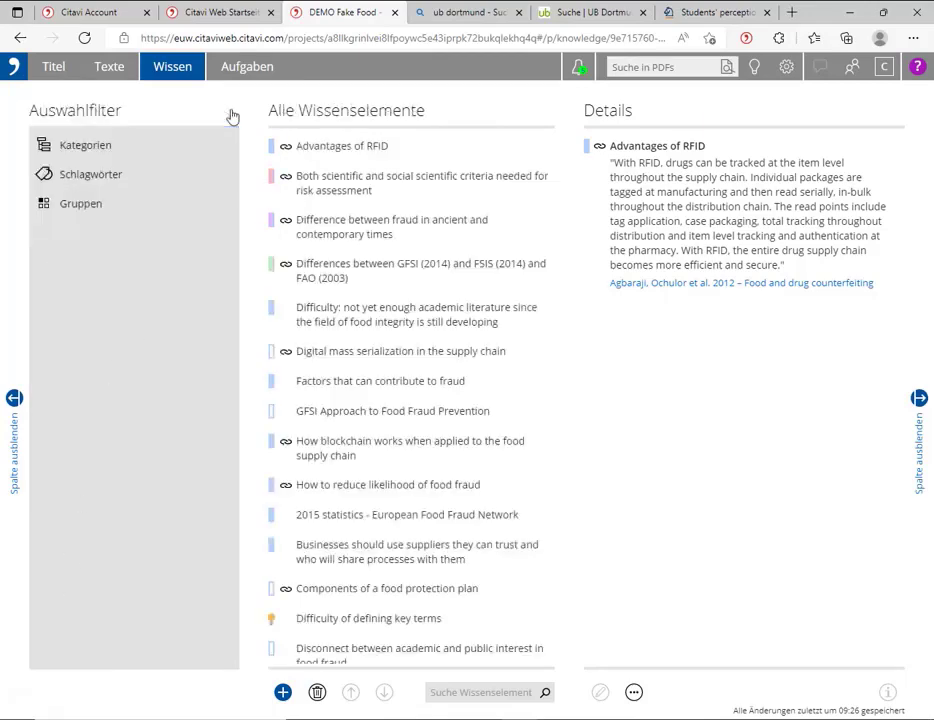
Open the category assignment of the Europol title from its Inhalt data and add a main category named Neue Kategorie.
click(36, 66)
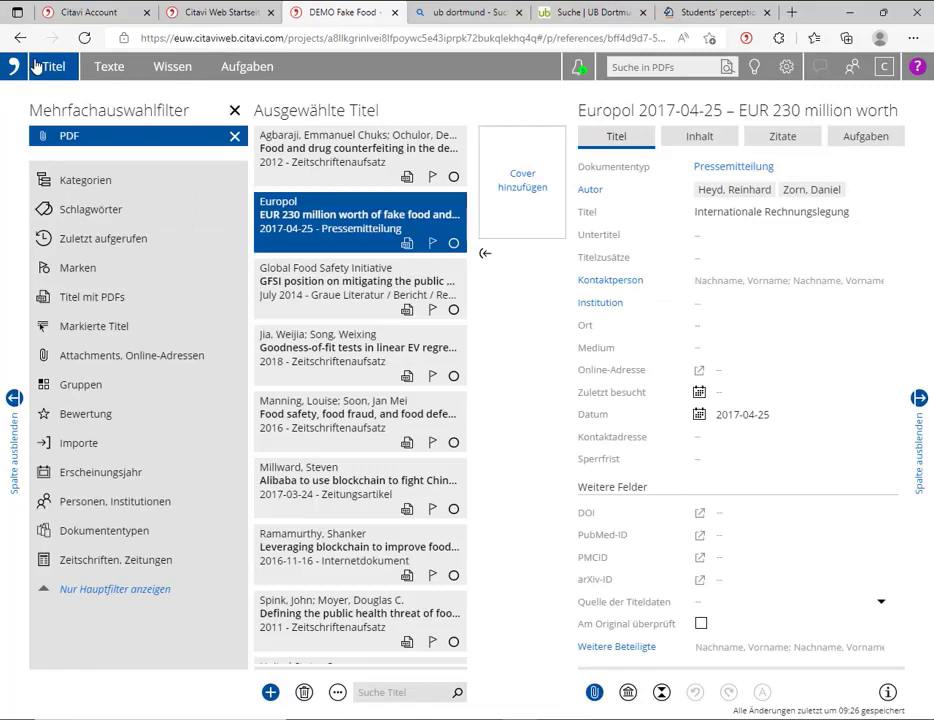
click(68, 188)
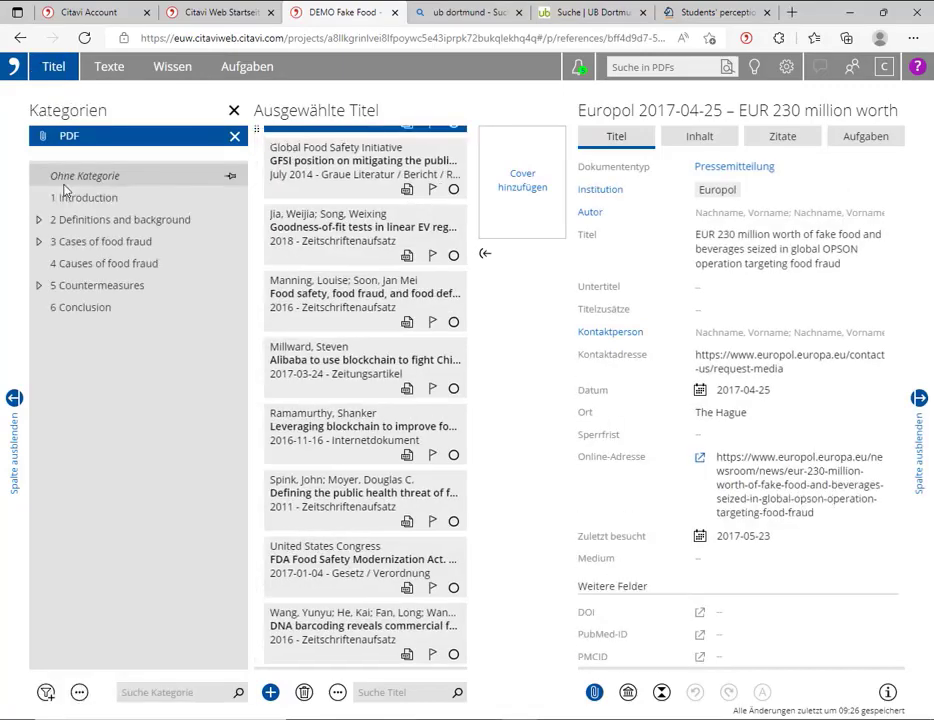
click(681, 146)
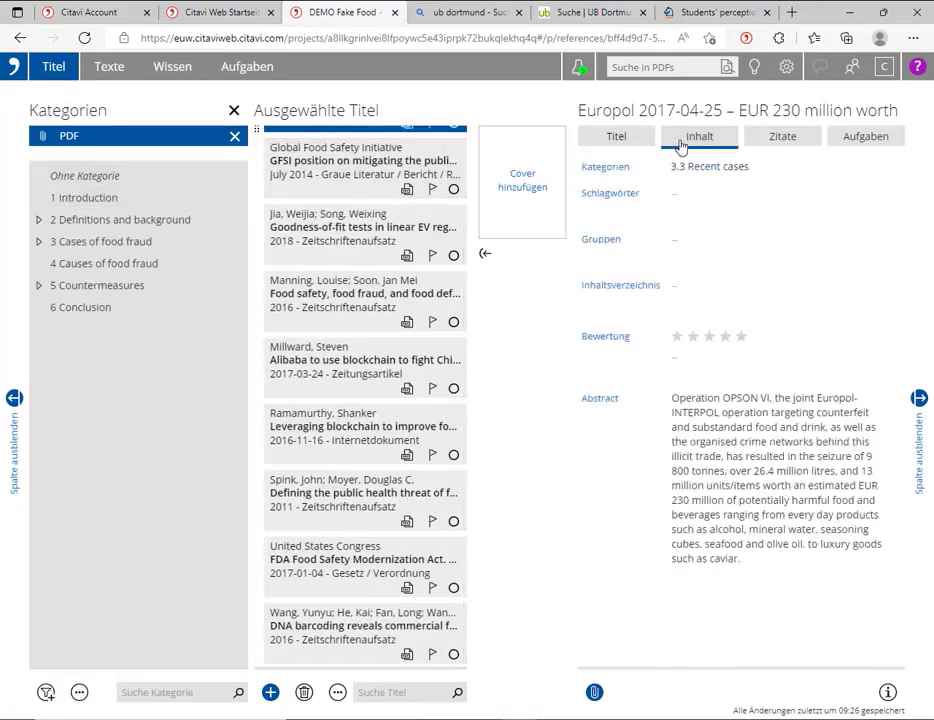
click(618, 169)
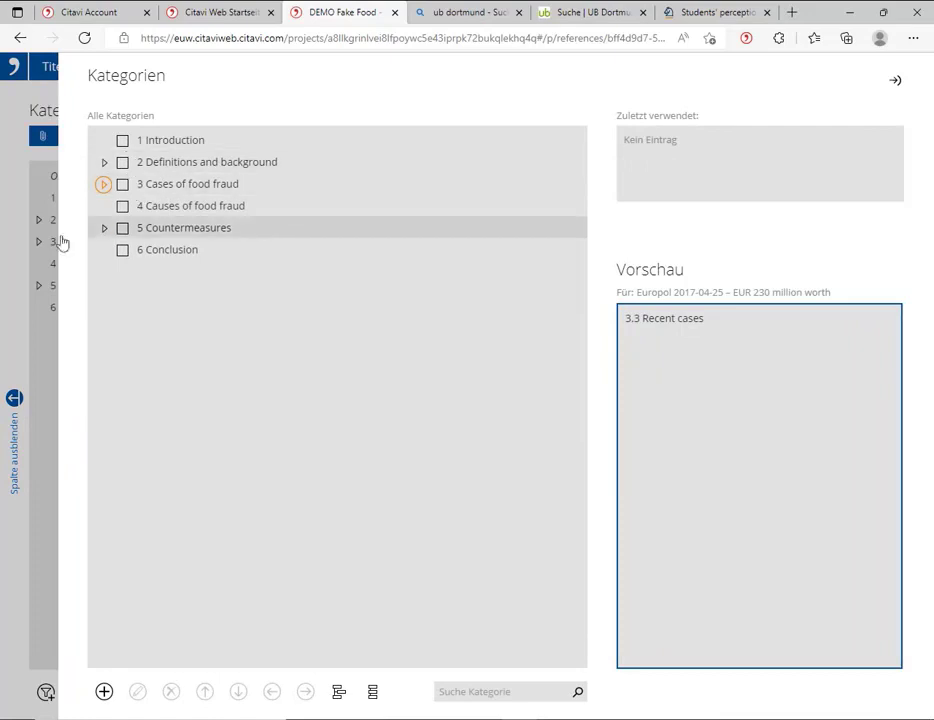
click(105, 692)
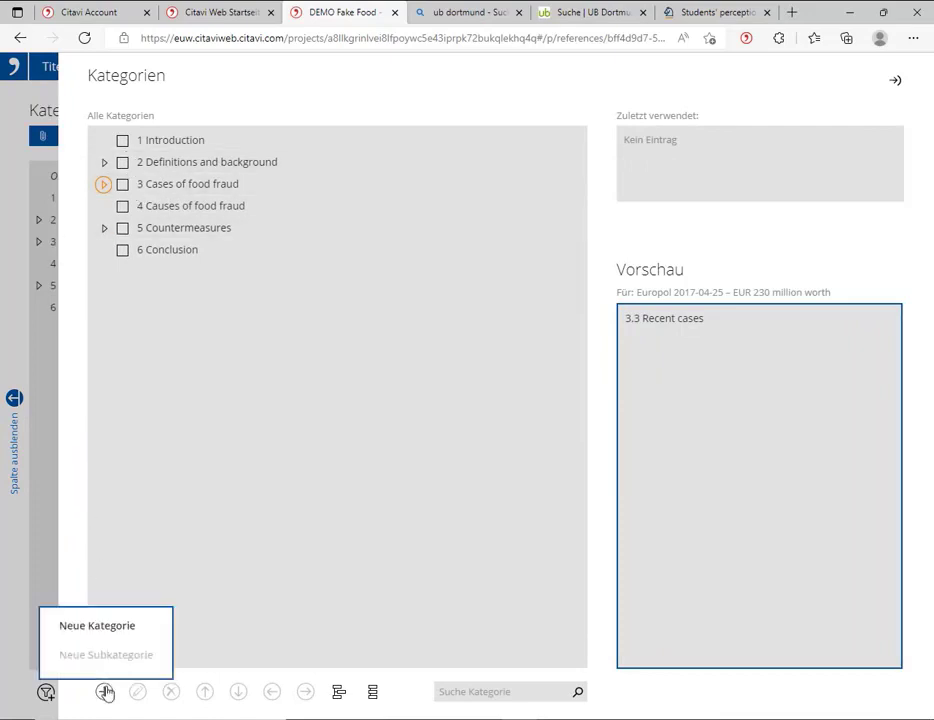
click(112, 628)
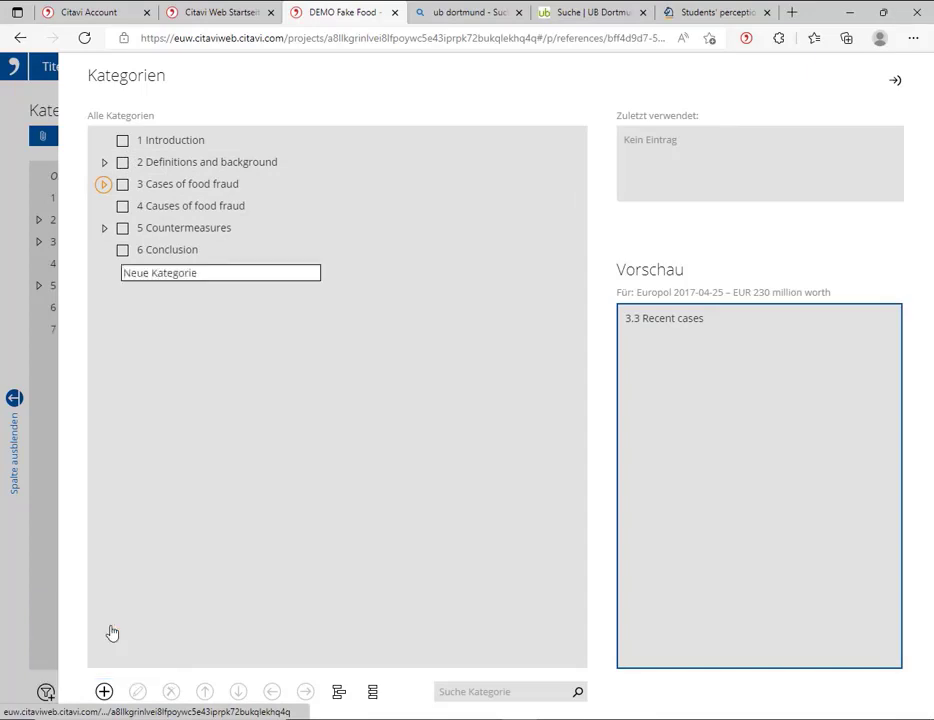
key(Return)
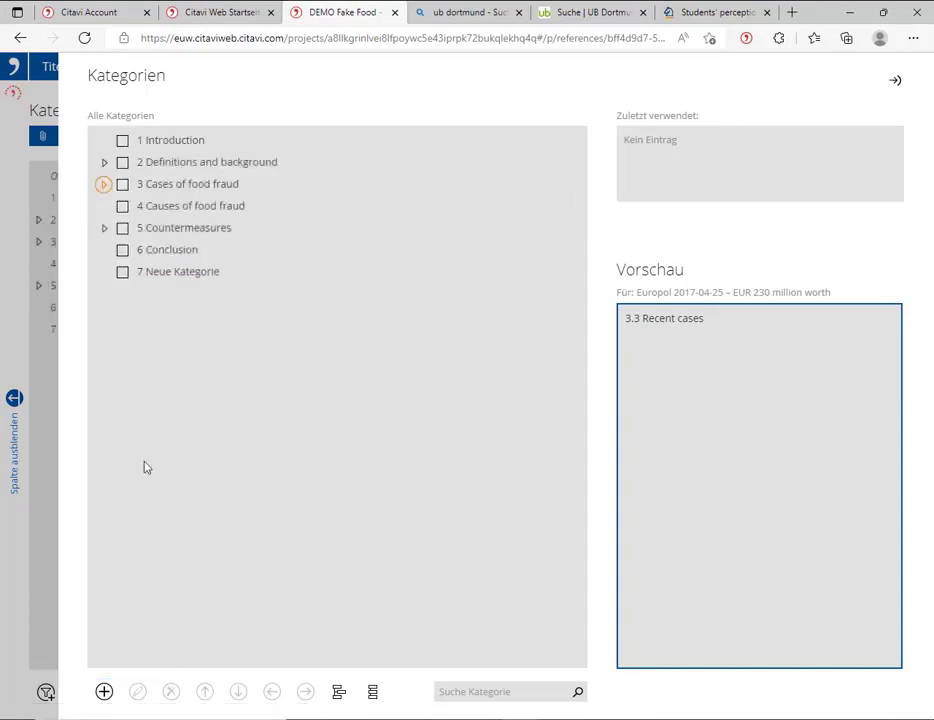
Select Neue Kategorie, view all category levels, reduce the list to main categories, and return to the Wissen area.
click(183, 274)
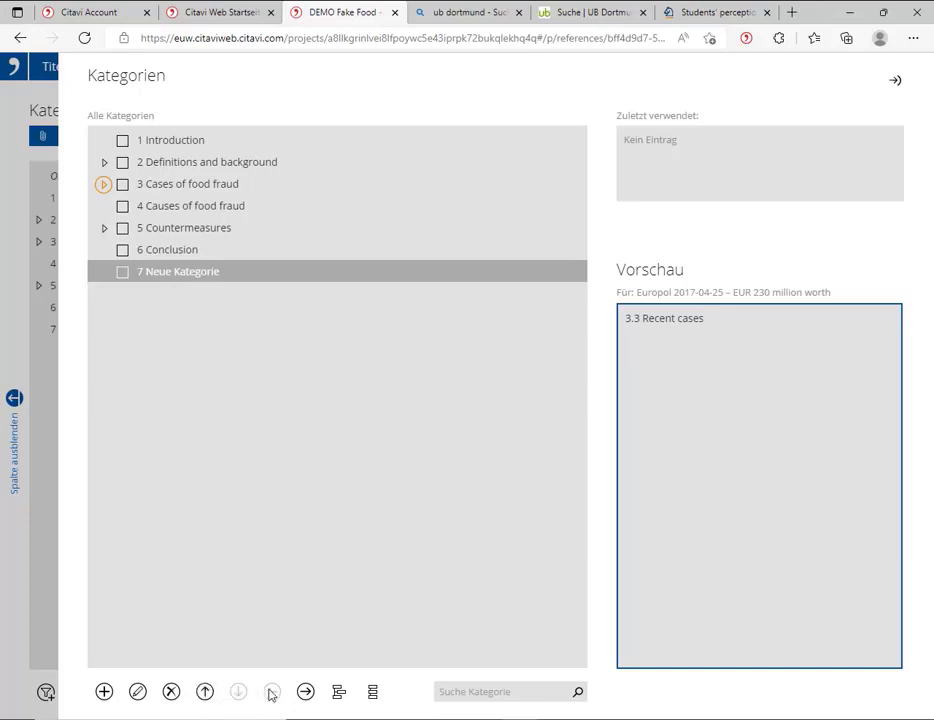
click(342, 697)
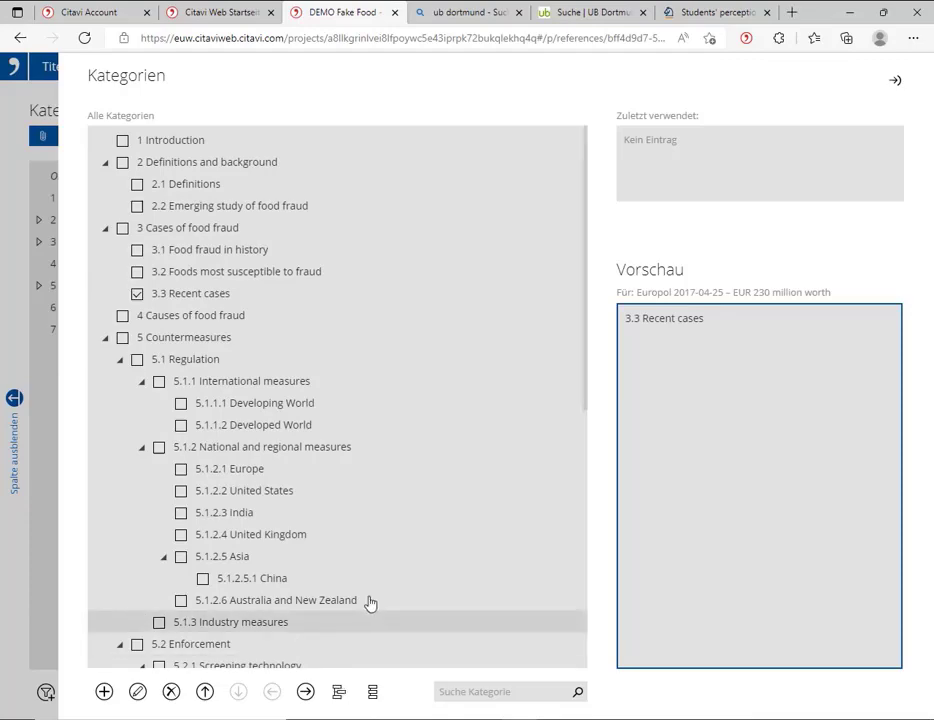
scroll(413, 475, down, 5)
scroll(410, 474, up, 5)
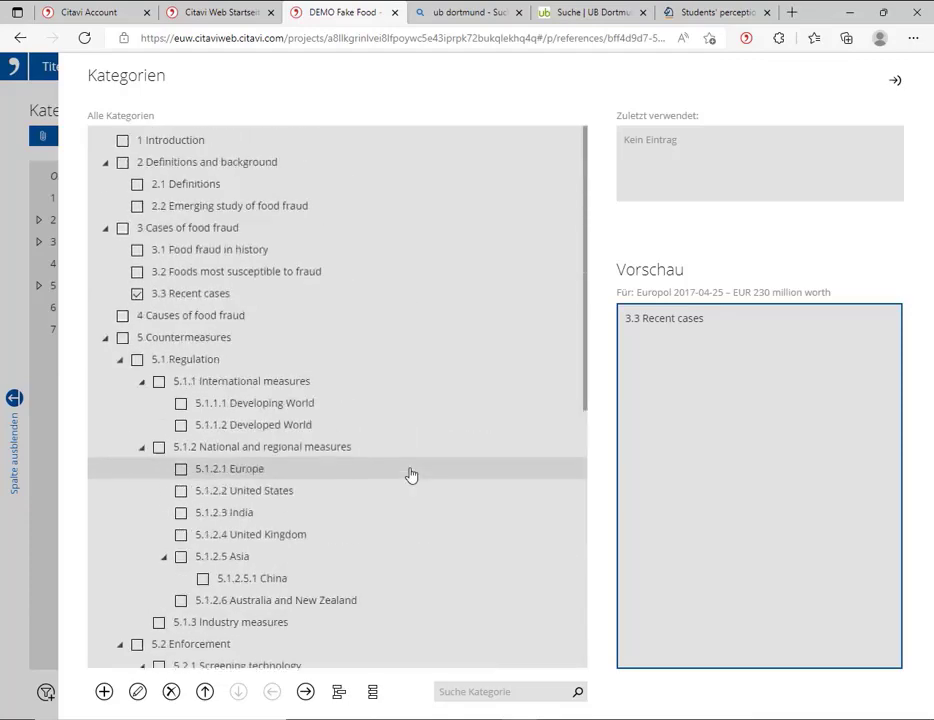
click(372, 693)
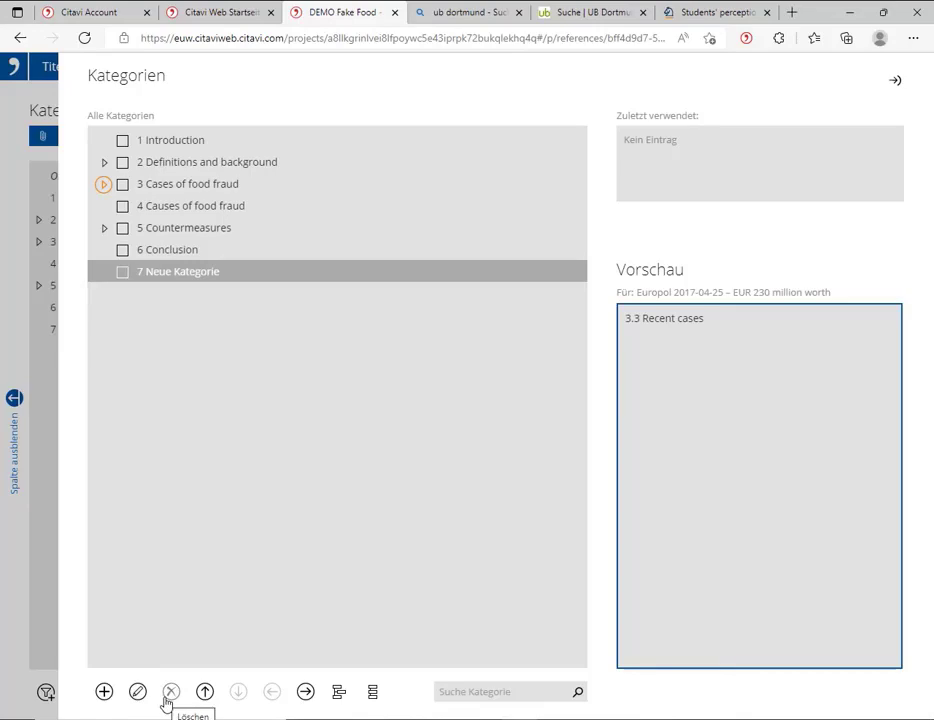
click(895, 81)
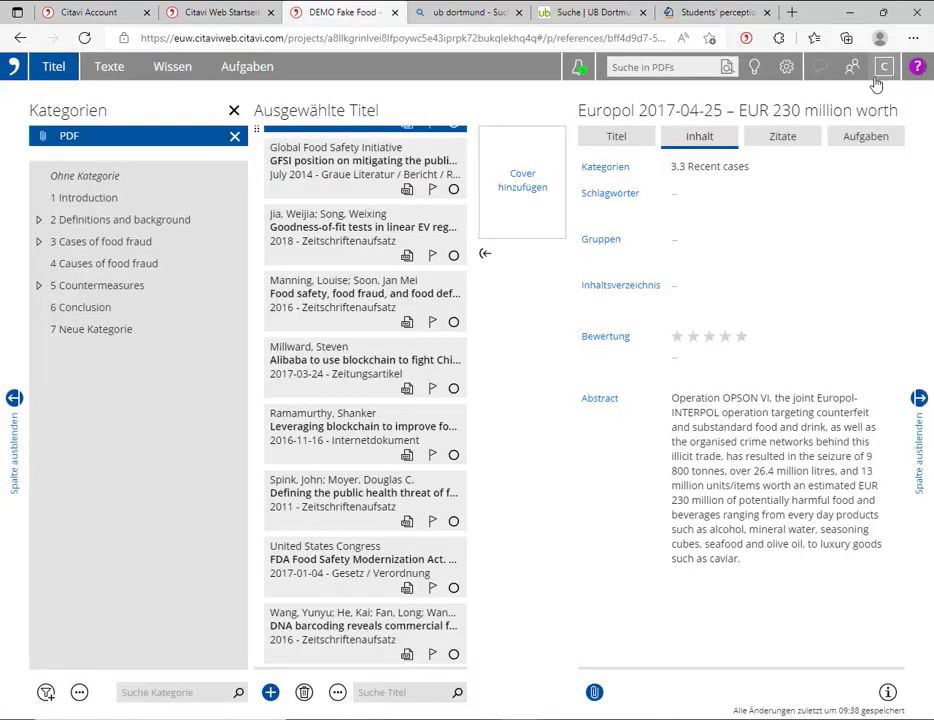
click(173, 76)
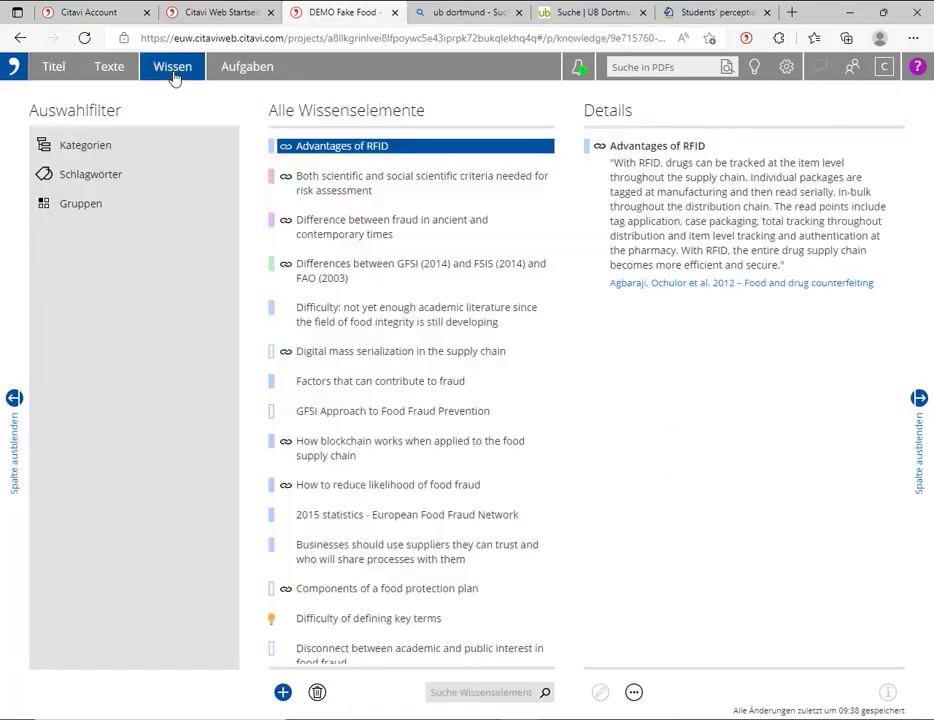
View the available keywords and groups for filtering the knowledge items.
click(148, 180)
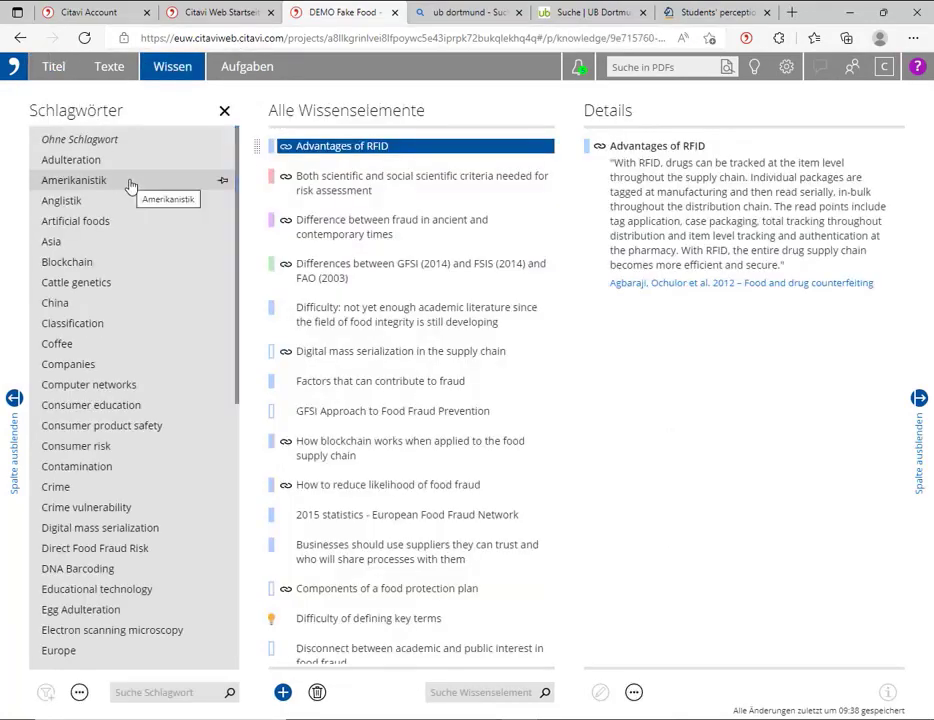
click(224, 114)
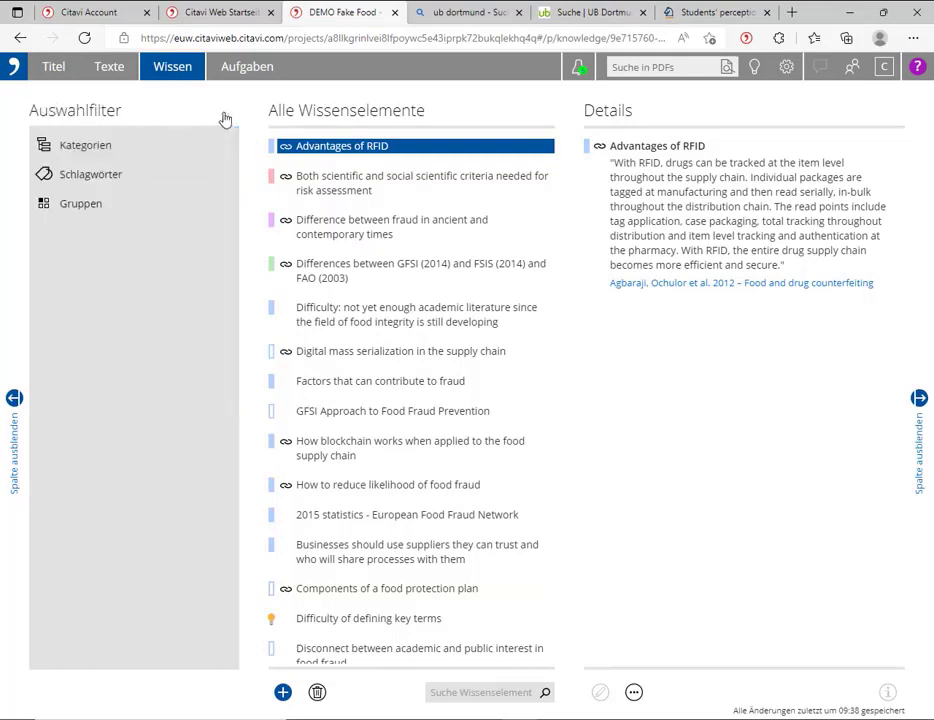
click(125, 206)
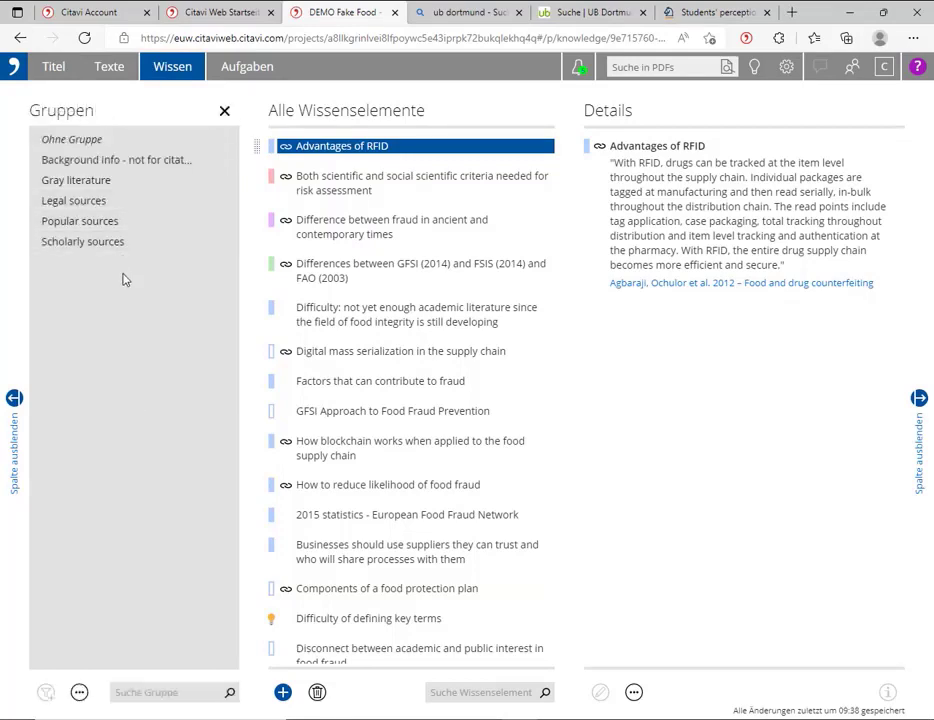
Return to the Titel area and start a local bibliography export covering all titles of the current selection.
click(58, 70)
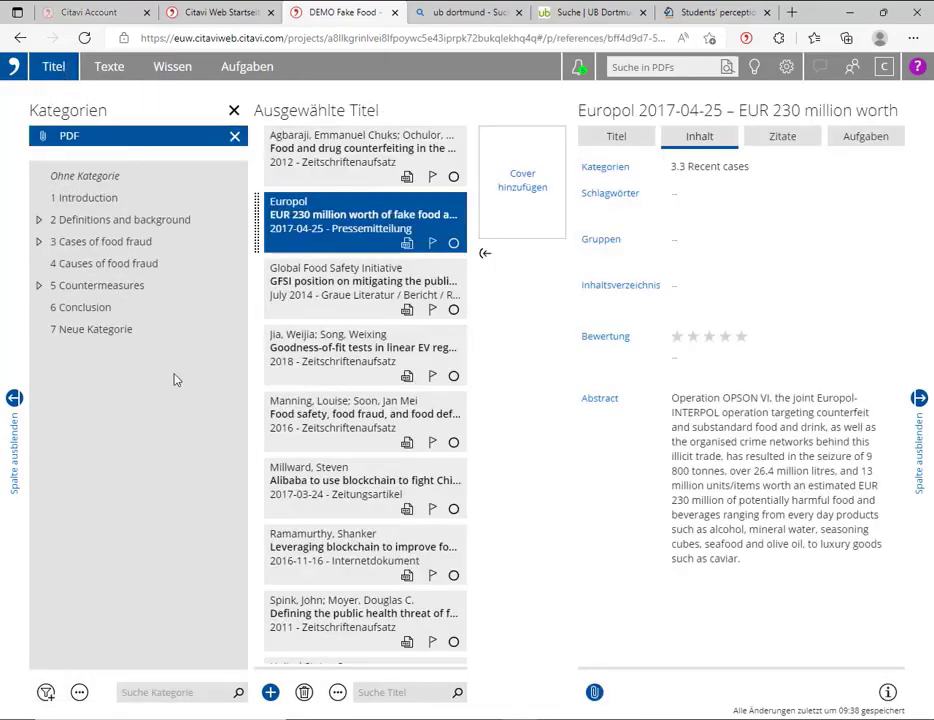
click(337, 692)
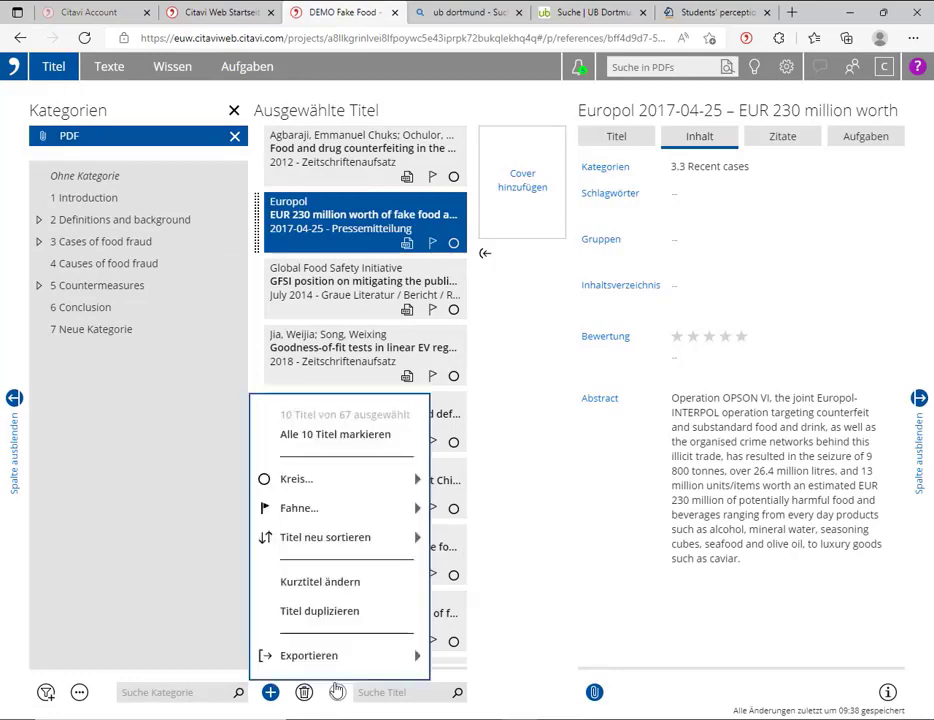
mouse_move(337, 661)
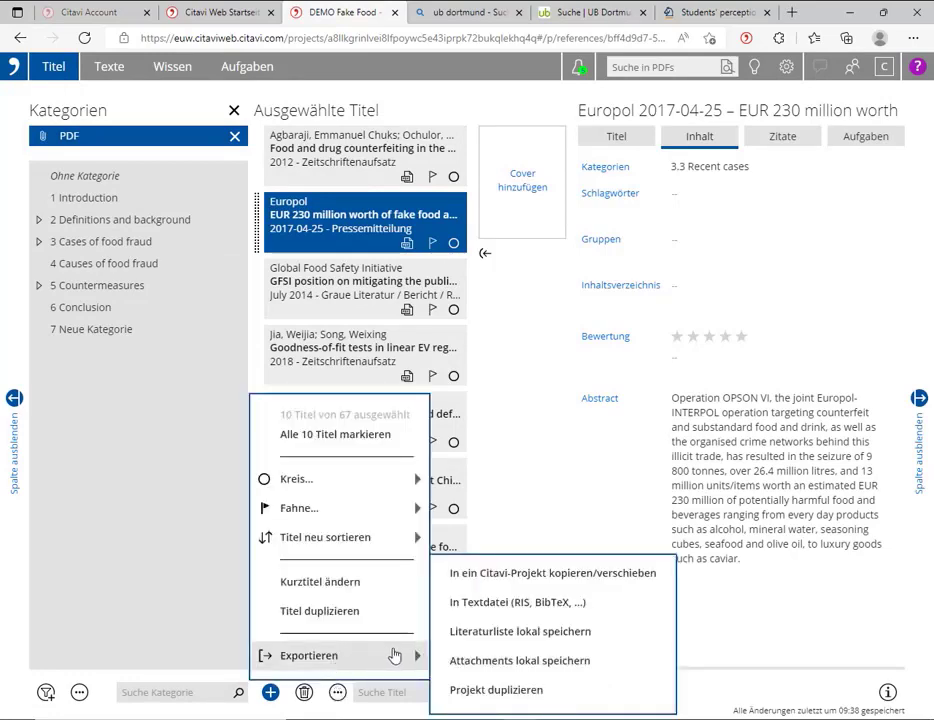
click(449, 632)
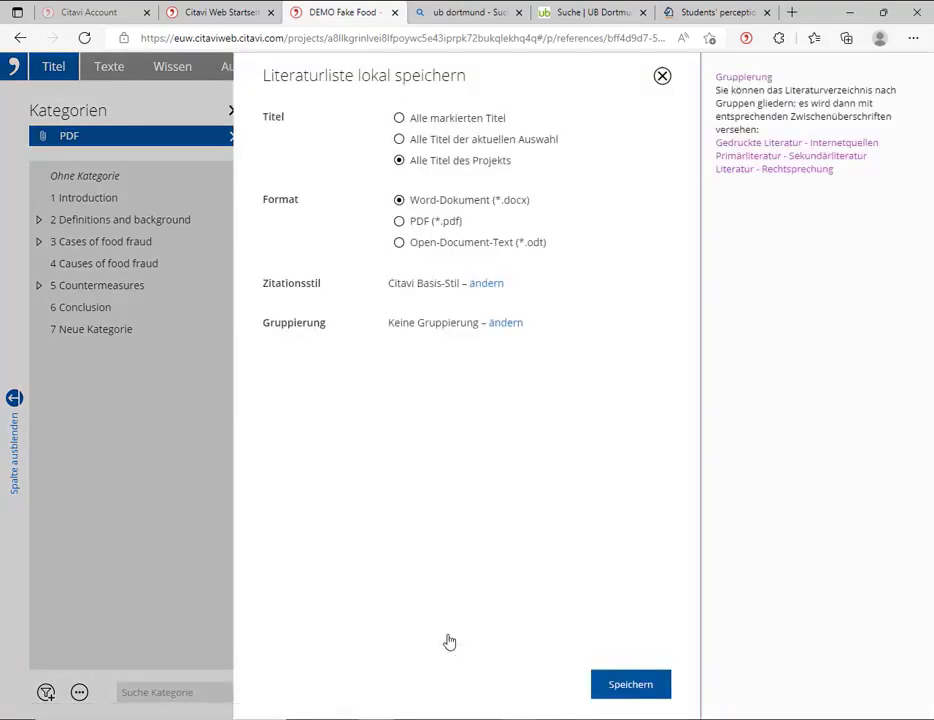
click(503, 142)
Open the citation style selection for the bibliography and search for styles named apa.
click(494, 284)
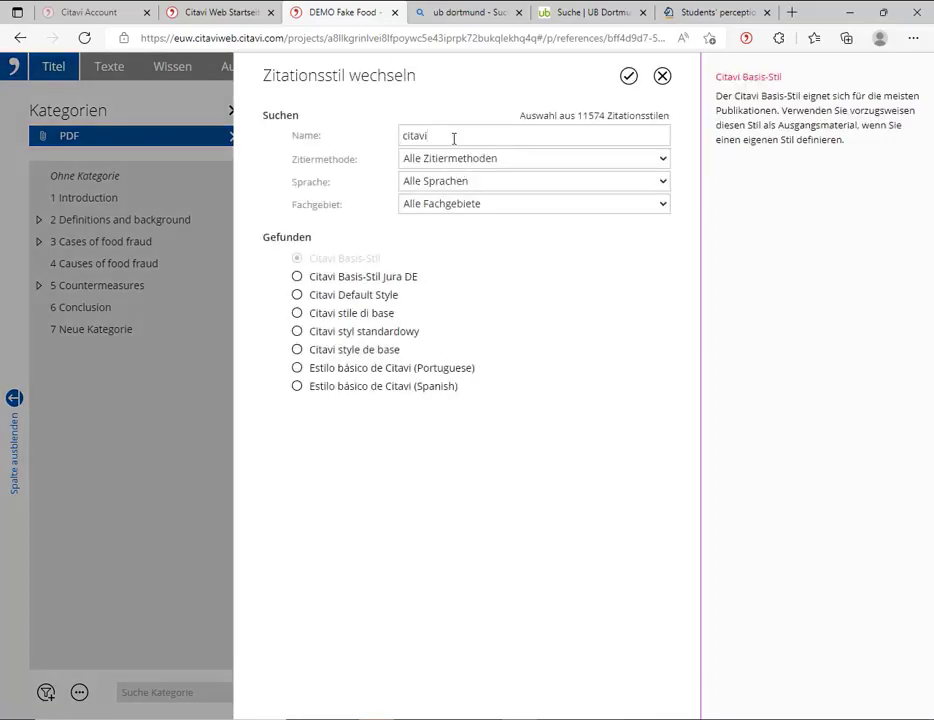
drag(453, 138, 400, 138)
text(Japa)
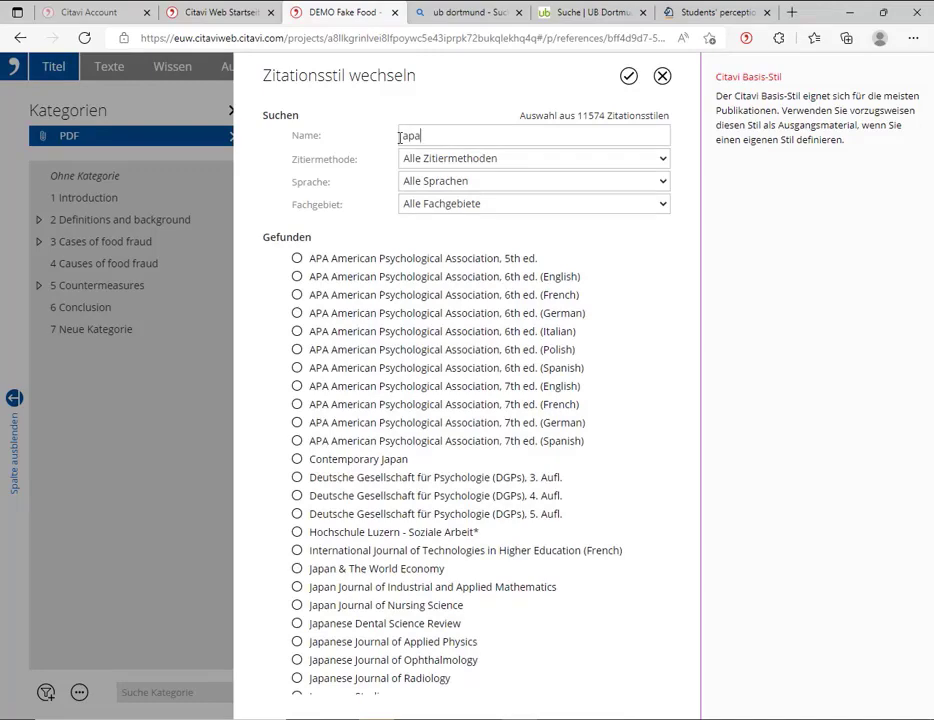
click(400, 137)
key(Delete)
Look at the citation method, language and subject area options for narrowing the style search, leaving them unchanged.
click(494, 157)
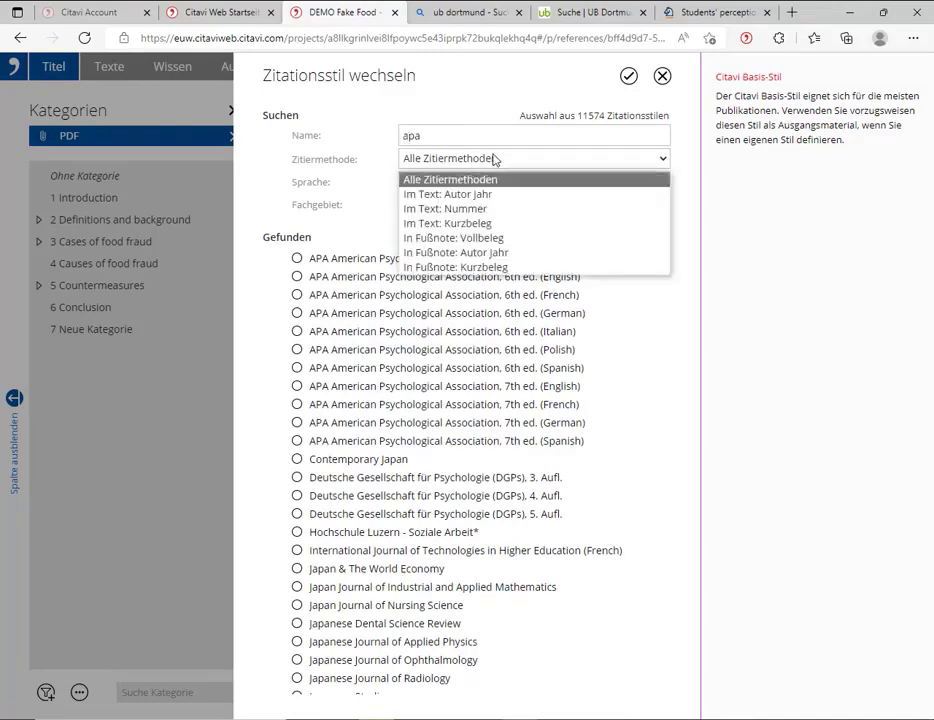
click(494, 159)
click(494, 186)
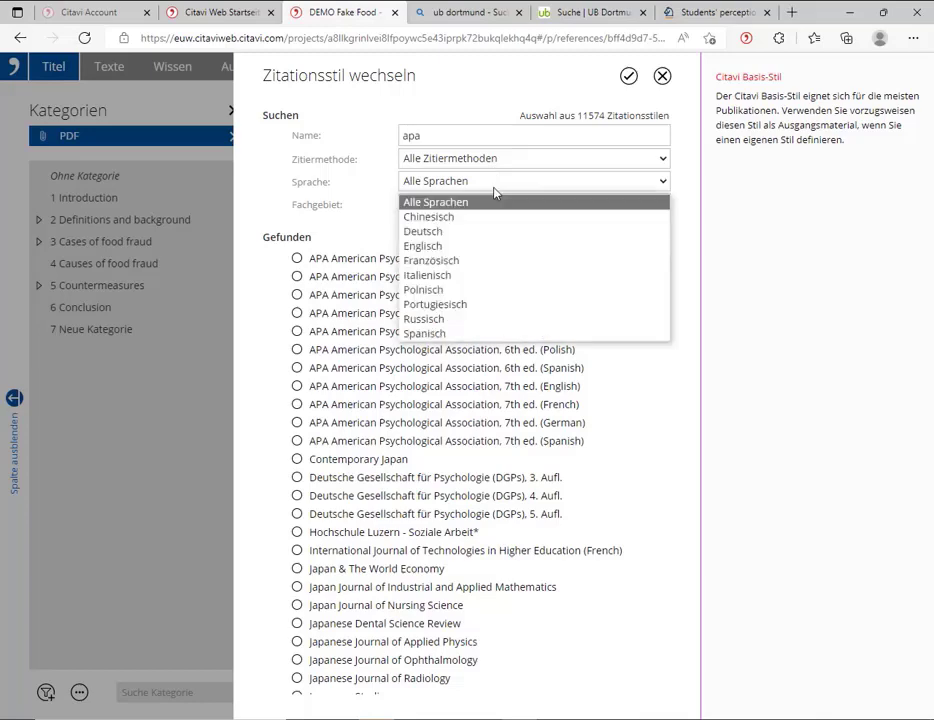
click(494, 190)
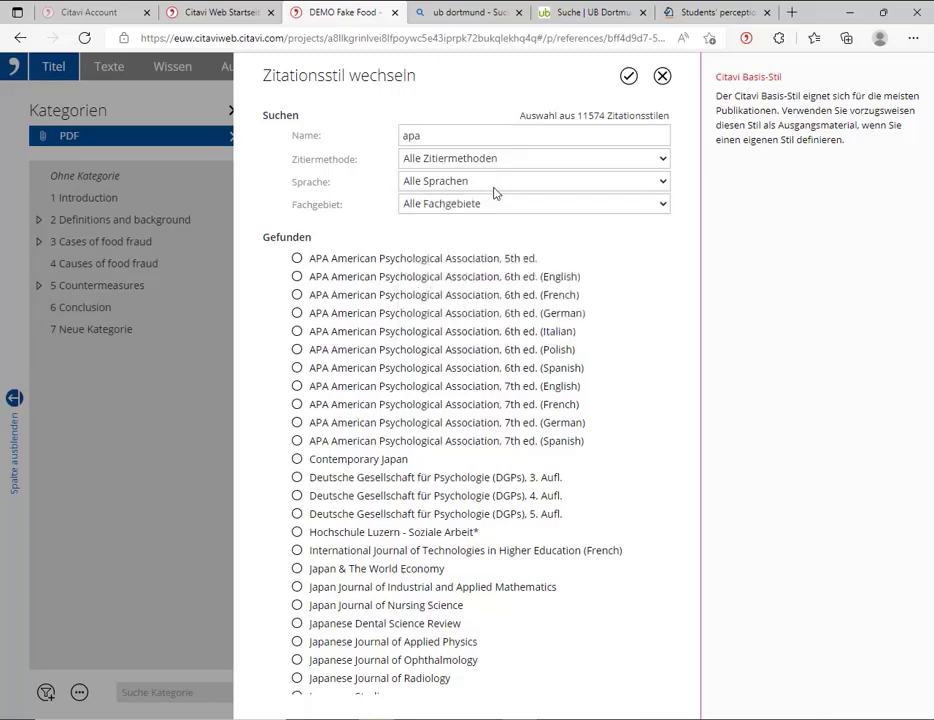
click(494, 206)
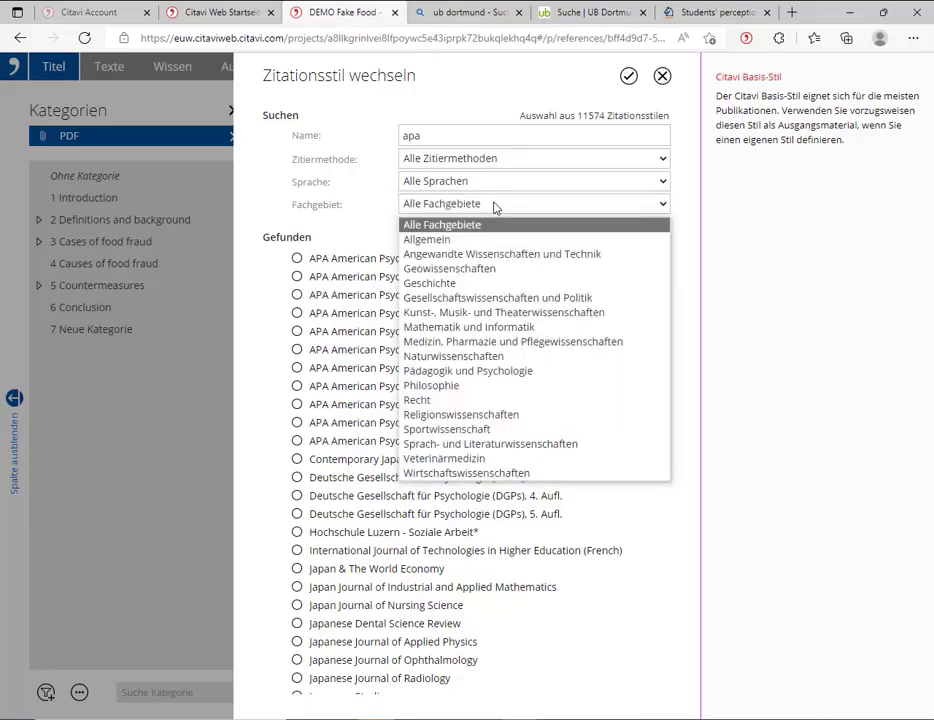
click(494, 206)
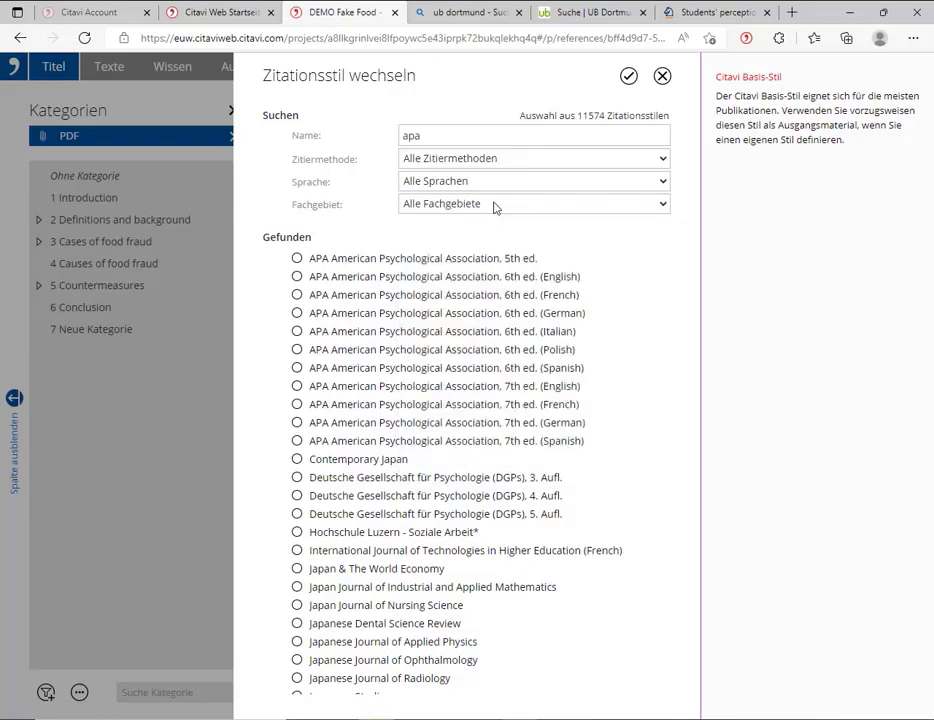
Apply the citation style APA American Psychological Association, 7th ed. (German) and save the bibliography as a Word document.
click(508, 428)
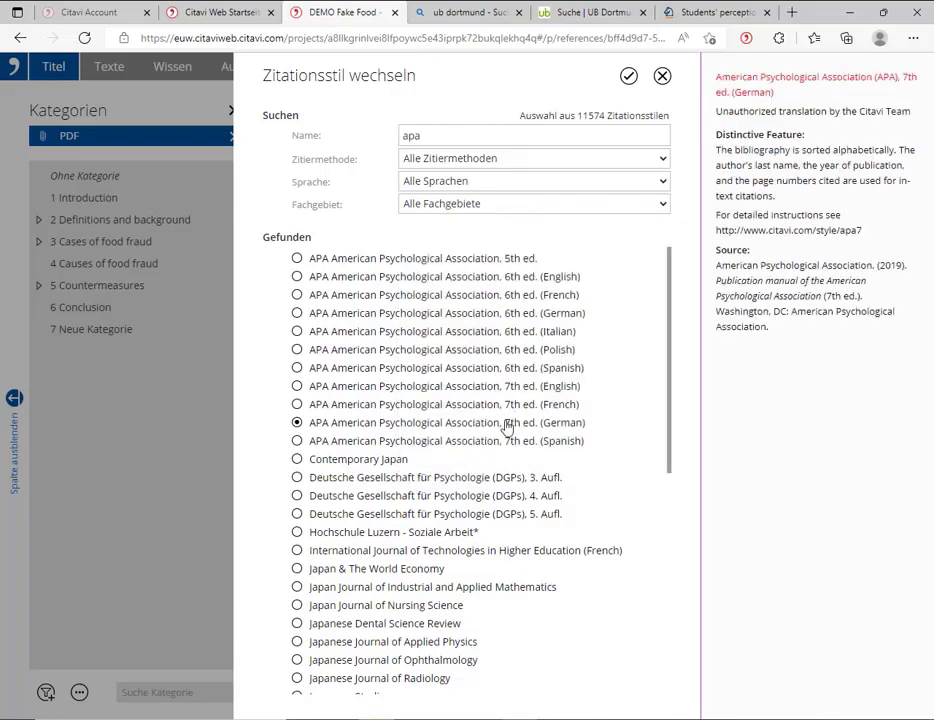
click(629, 78)
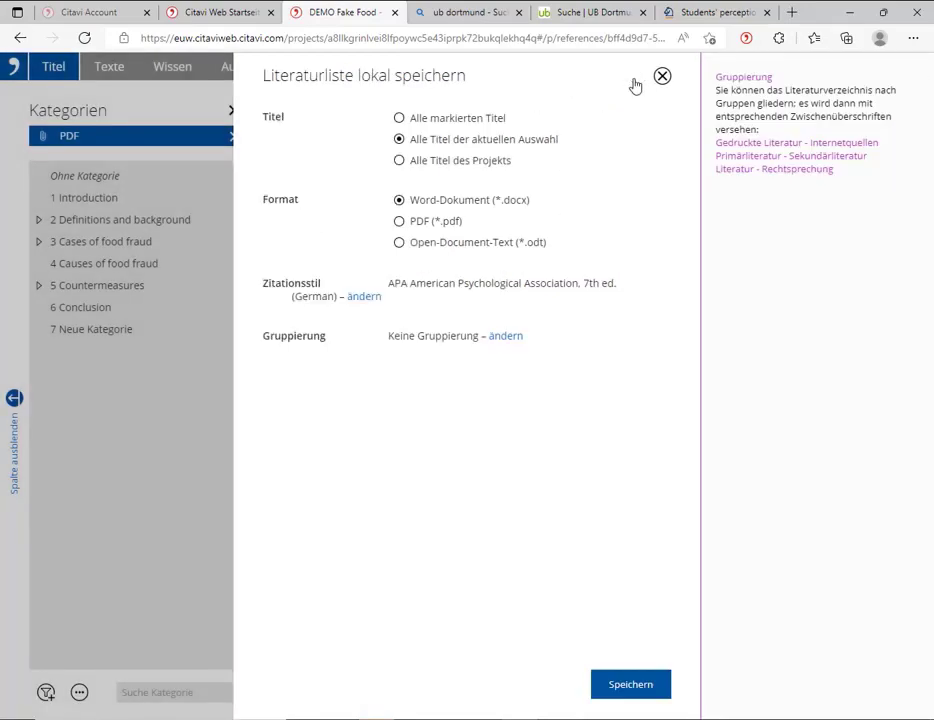
click(626, 678)
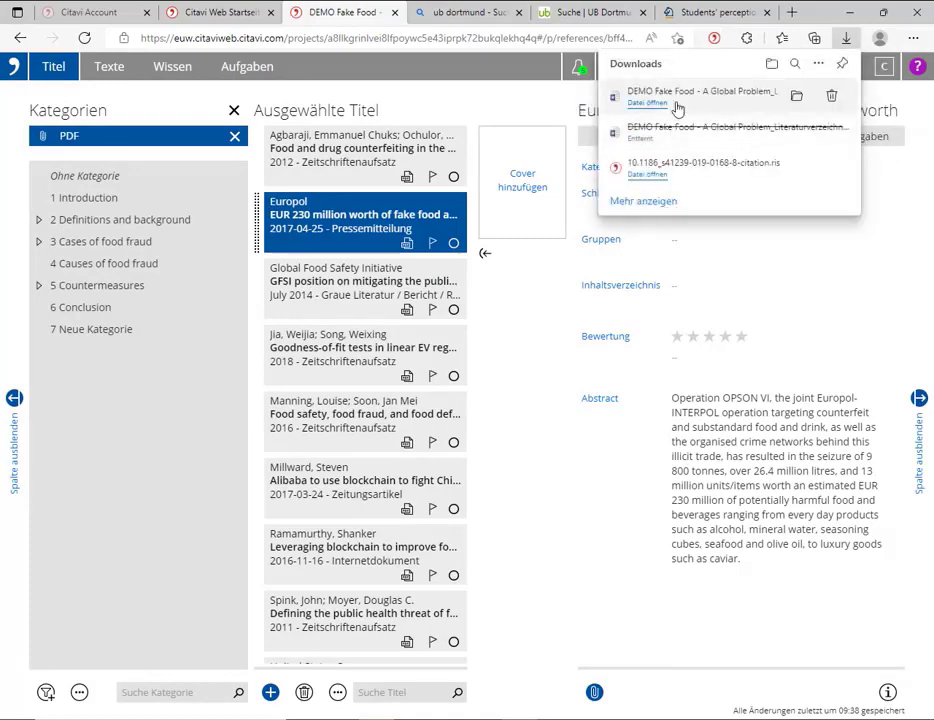
Open the downloaded Literaturverzeichnis document in Word, enable editing and maximize its window.
click(677, 108)
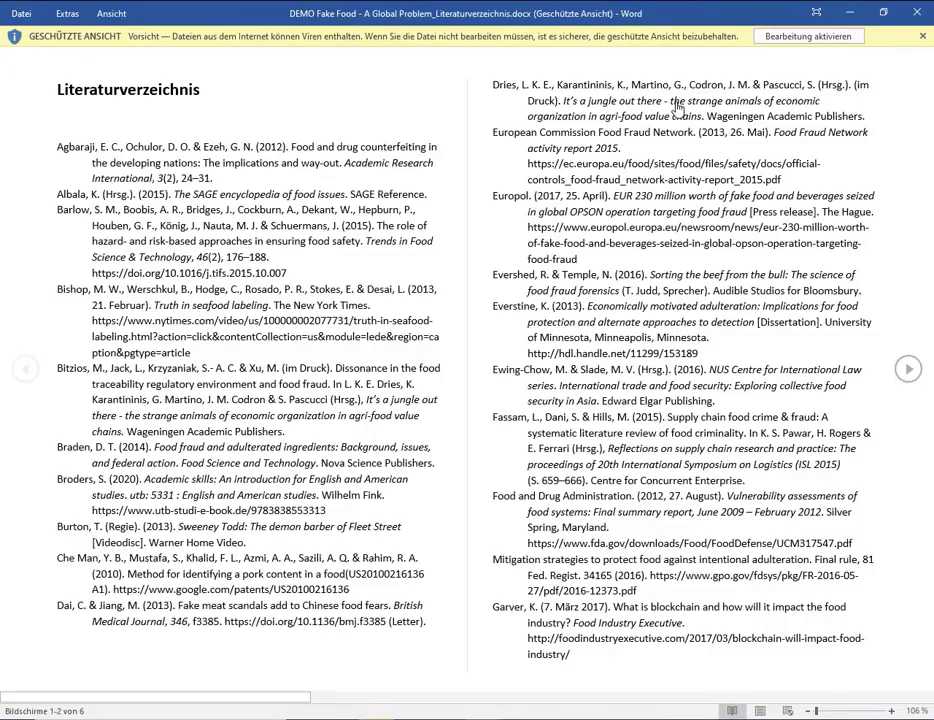
click(799, 40)
key(alt+Tab)
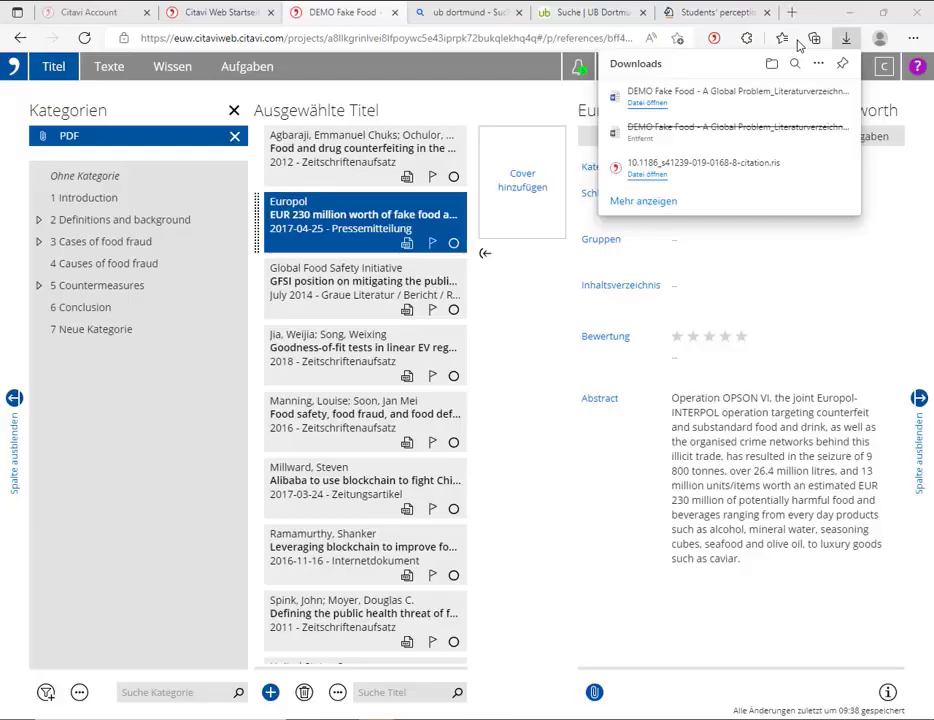
key(alt+Tab)
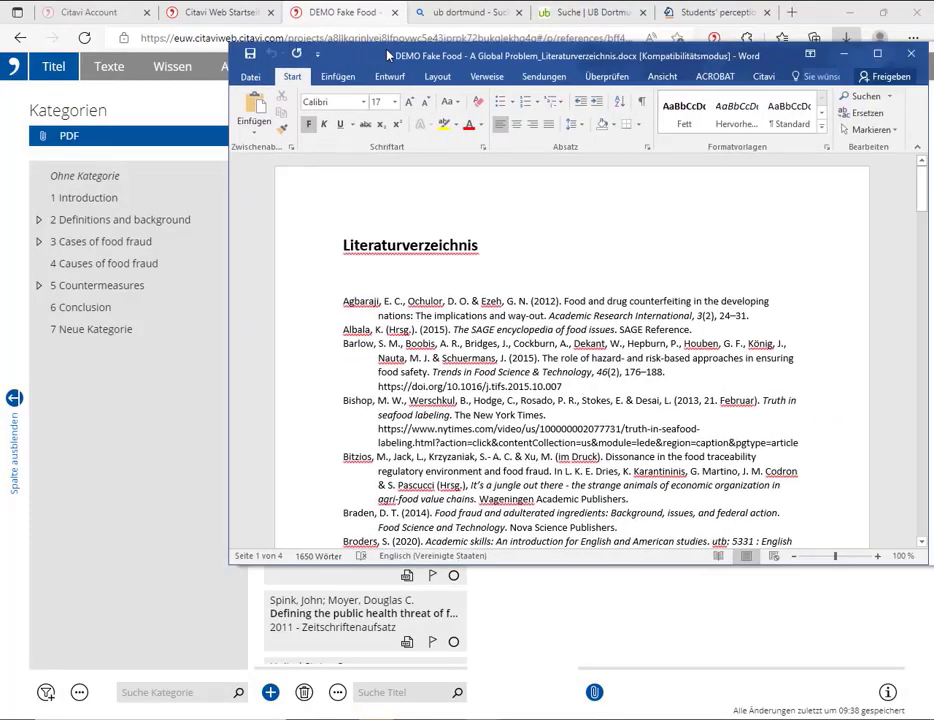
drag(848, 44, 731, 44)
double_click(731, 44)
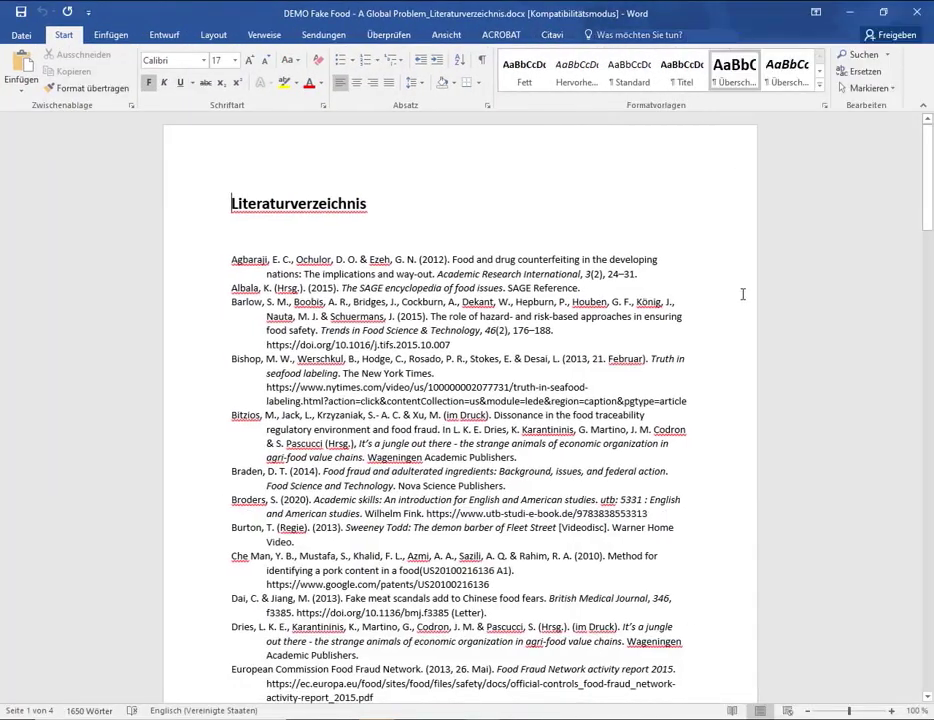
Examine the formatted bibliography entries from the first page through to the end of the document.
scroll(744, 301, down, 2)
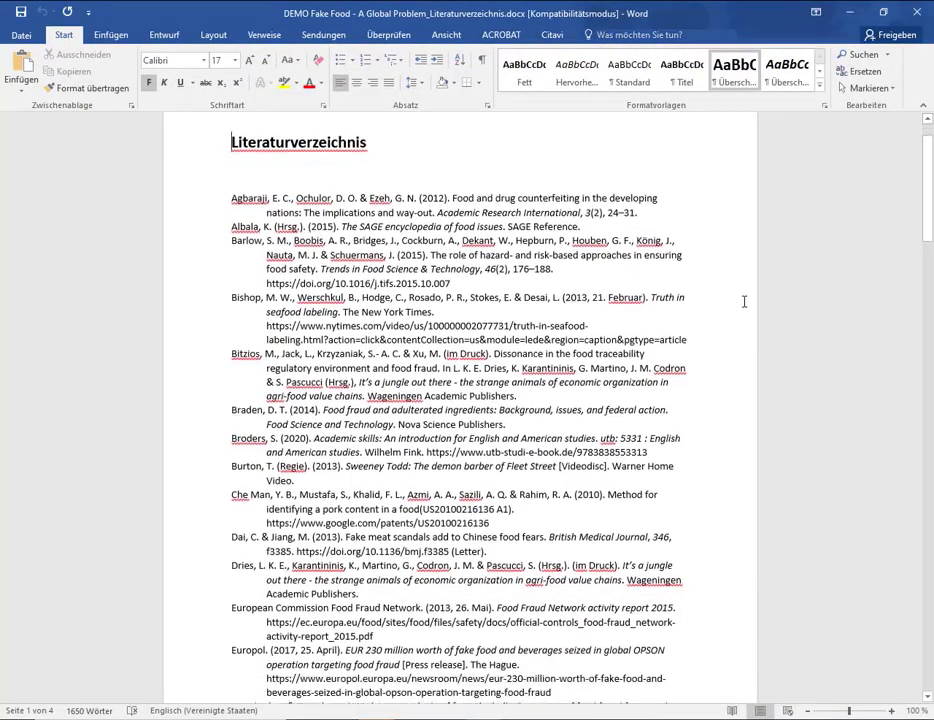
scroll(744, 301, down, 10)
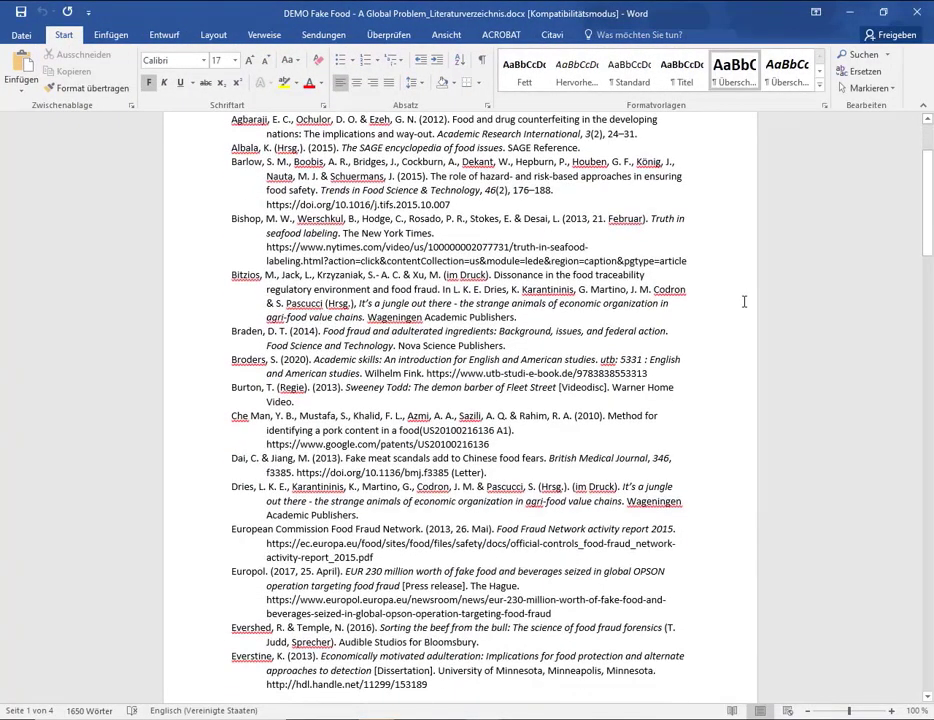
scroll(744, 301, down, 17)
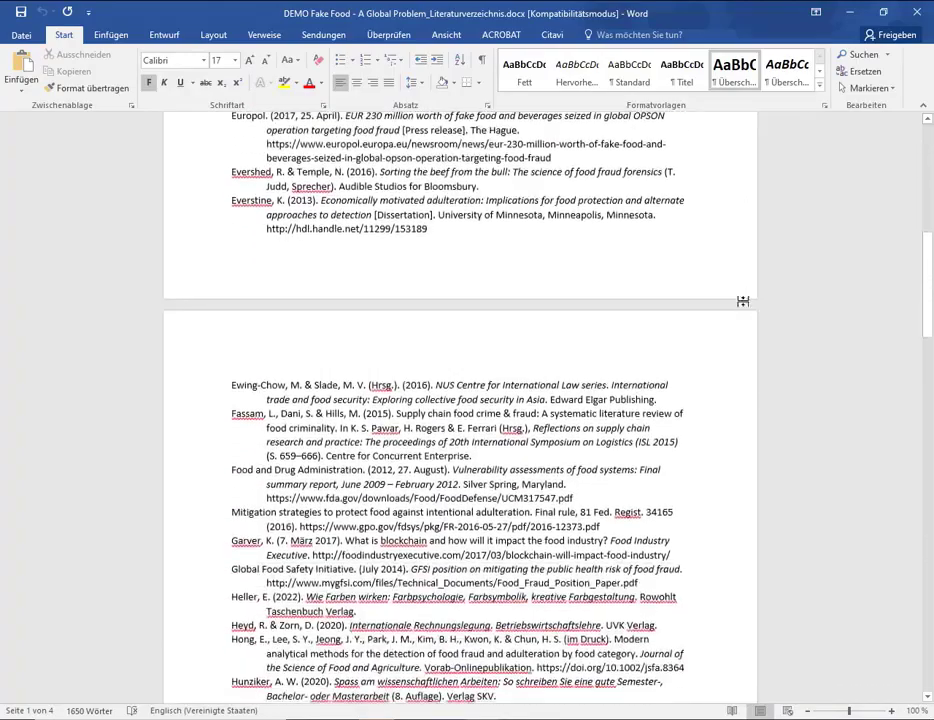
scroll(744, 301, down, 20)
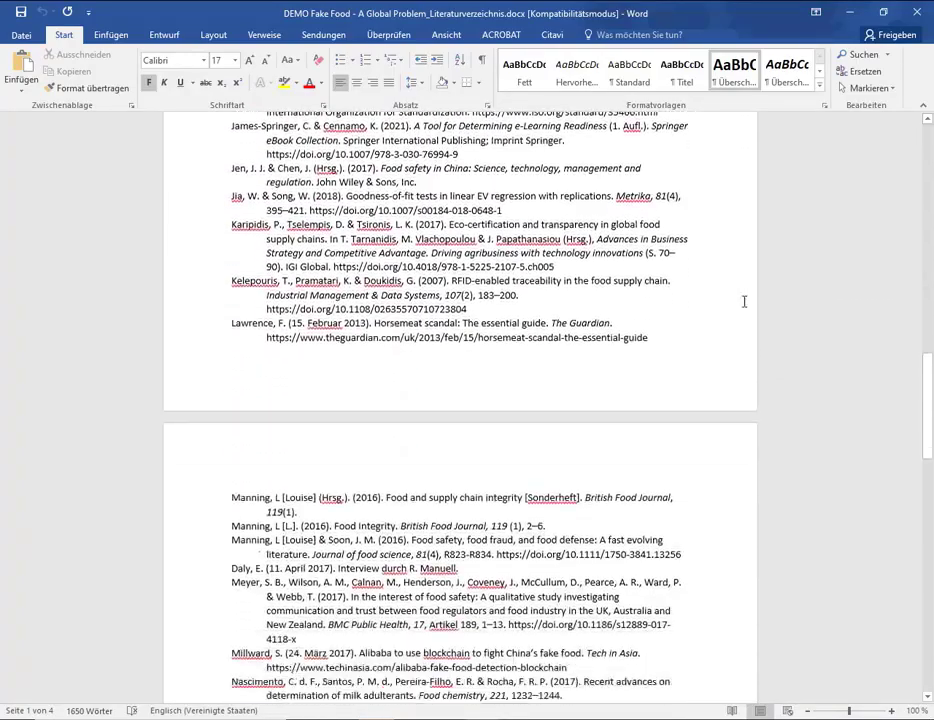
scroll(743, 301, down, 14)
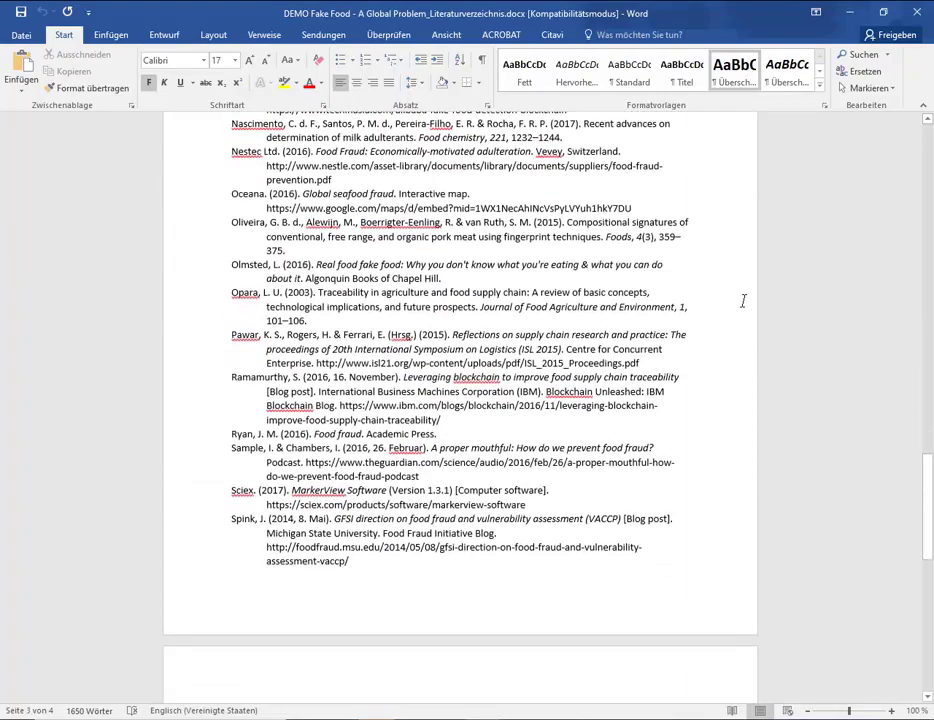
scroll(744, 301, down, 8)
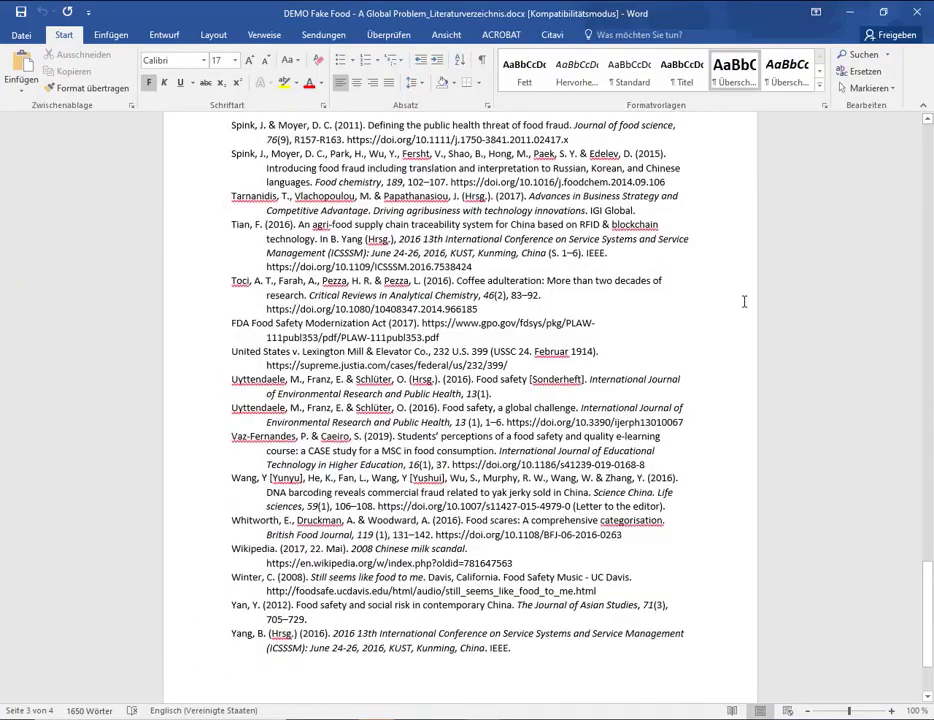